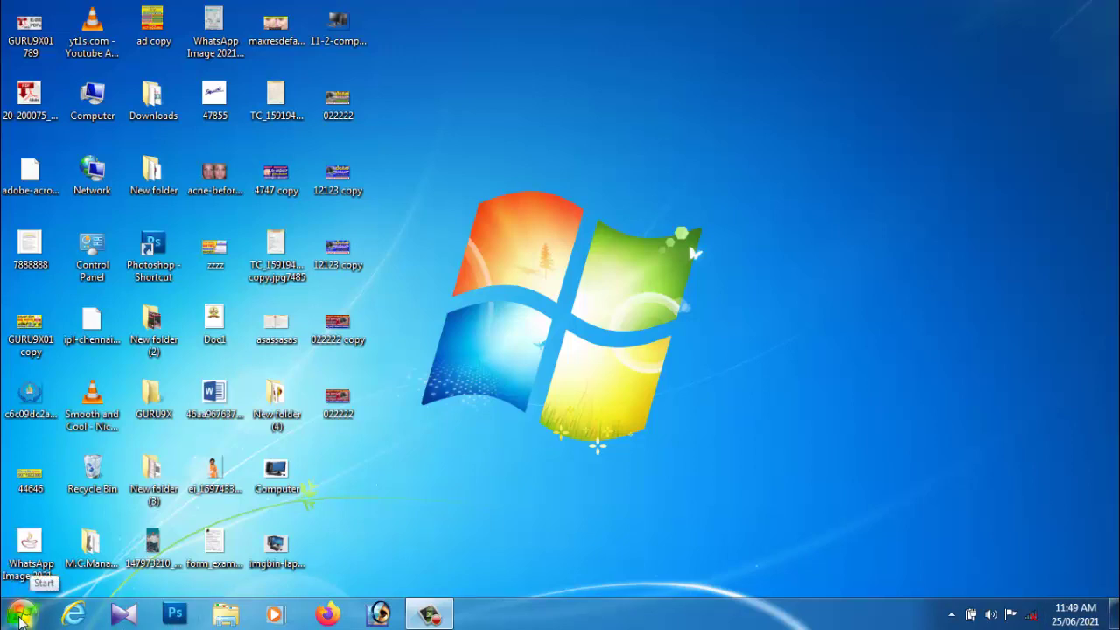
Step: Launch Adobe Photoshop 7.0 from the Windows 7 Start menu's All Programs list
left_click(21, 618)
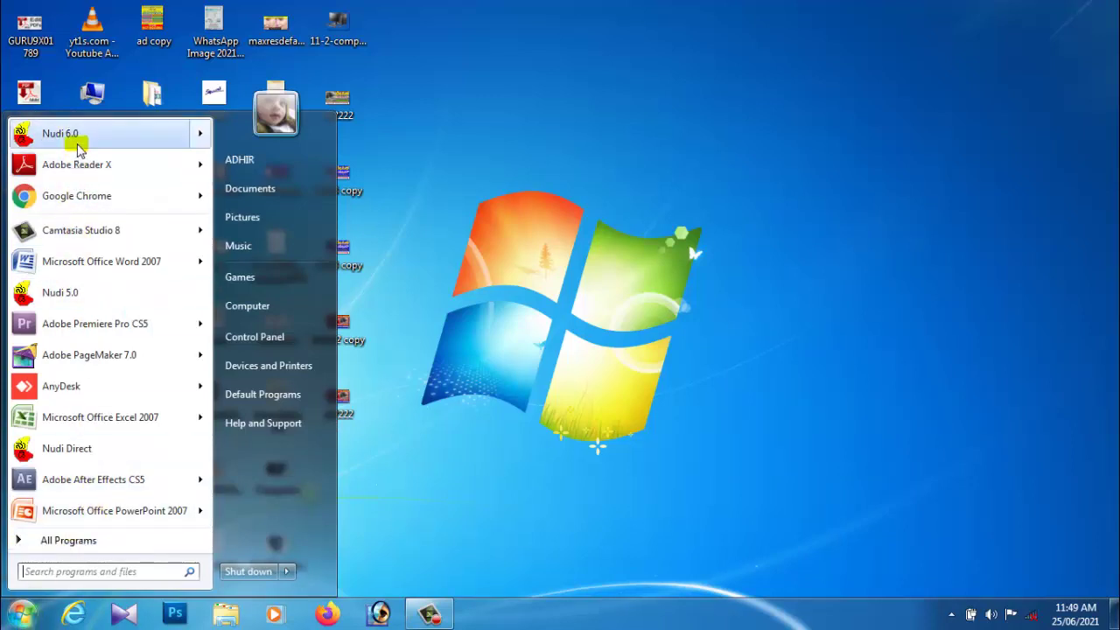
mouse_move(105, 133)
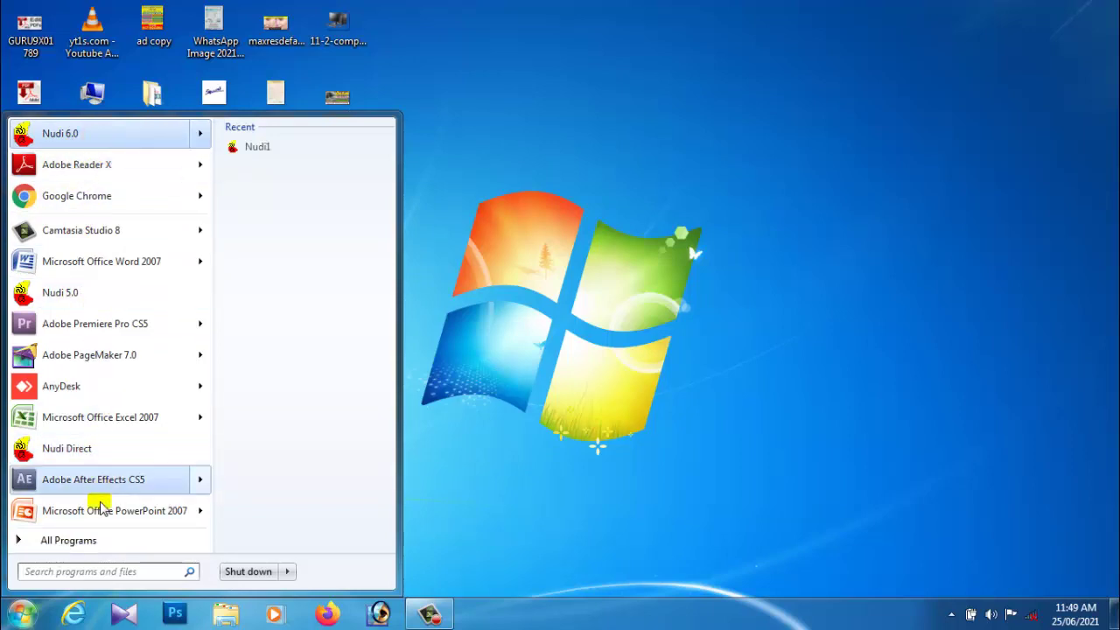
left_click(102, 549)
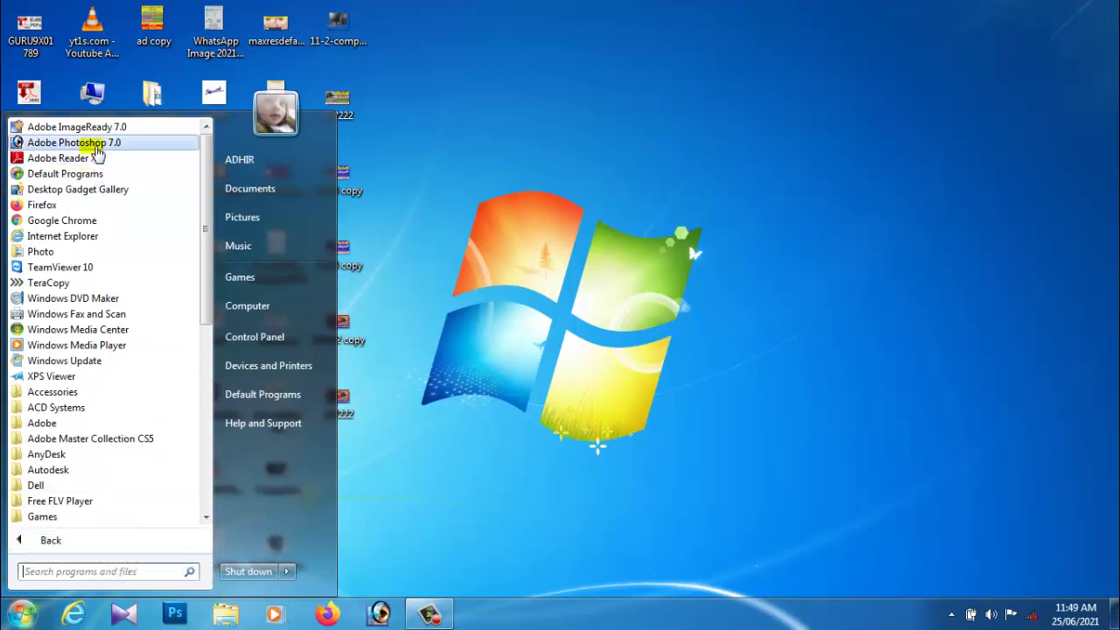
left_click(97, 147)
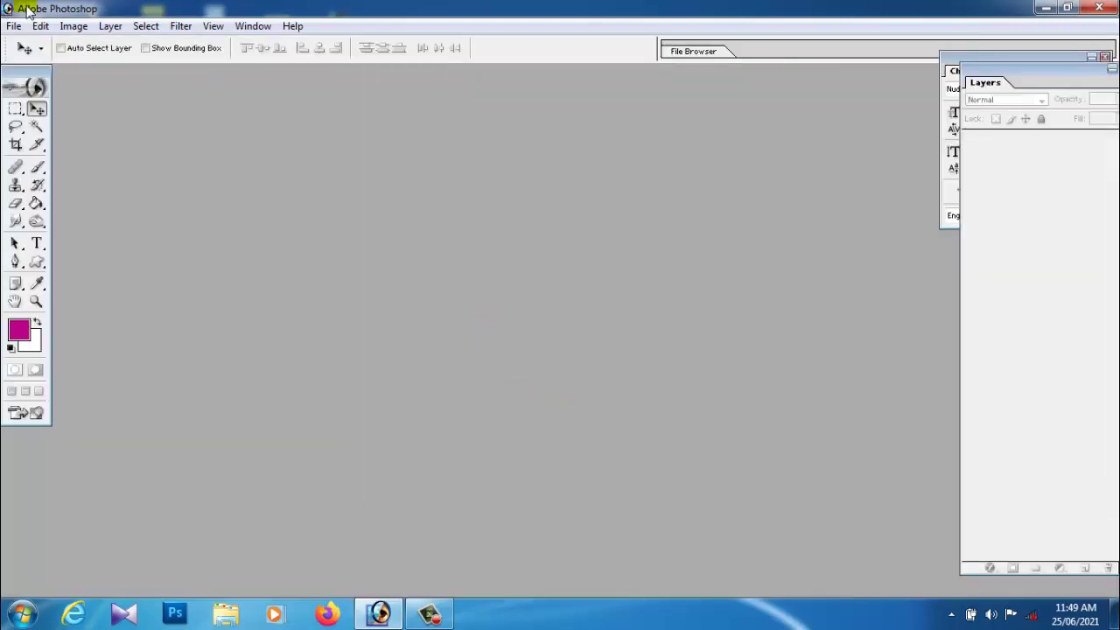
Step: Close the Character/Paragraph and Layers palettes, then reopen Layers and dock it taller at top right
left_click_drag(985, 83, 983, 245)
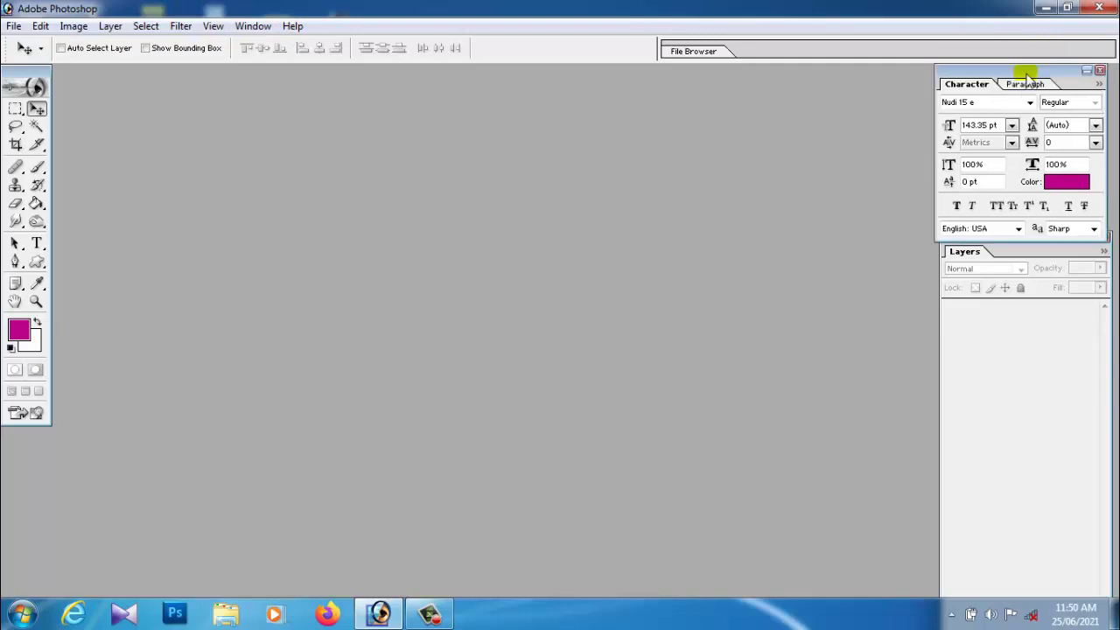
left_click(1102, 70)
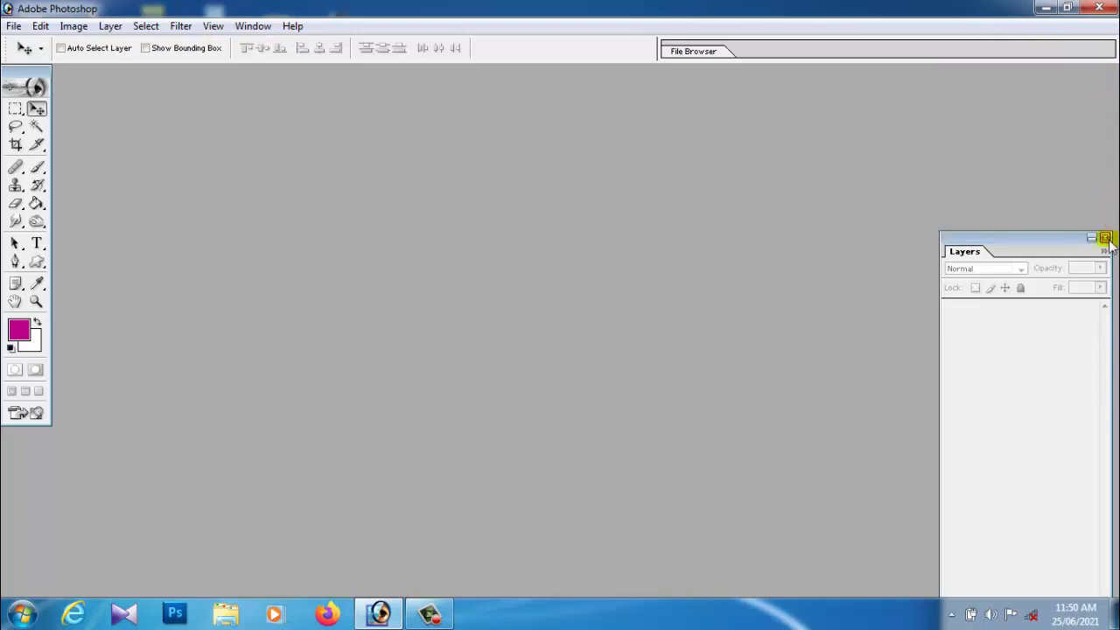
left_click(1105, 237)
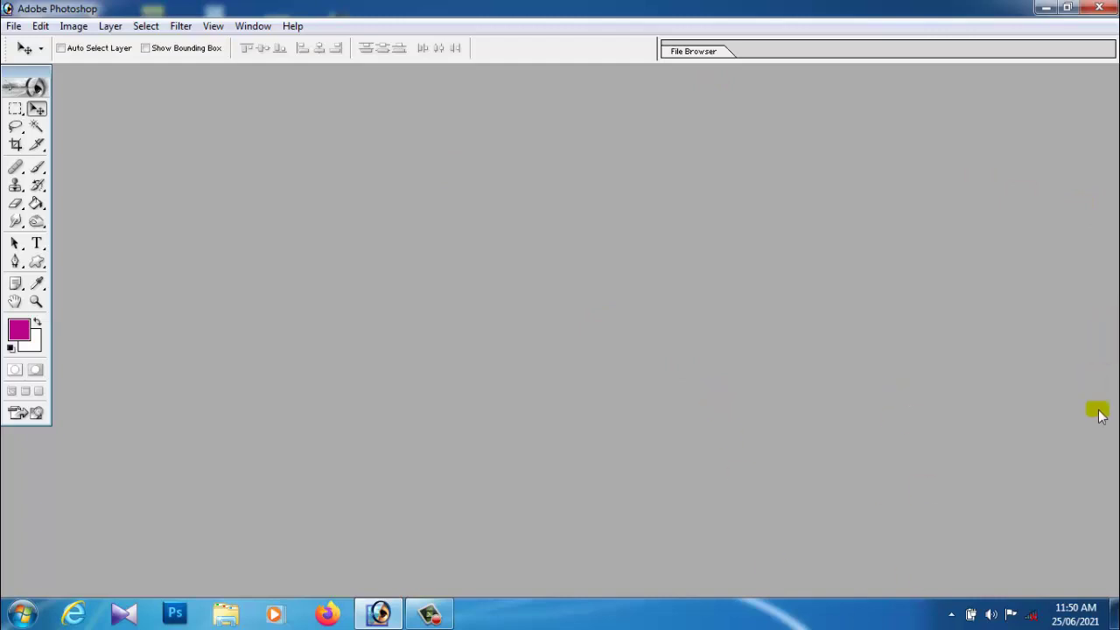
left_click(249, 26)
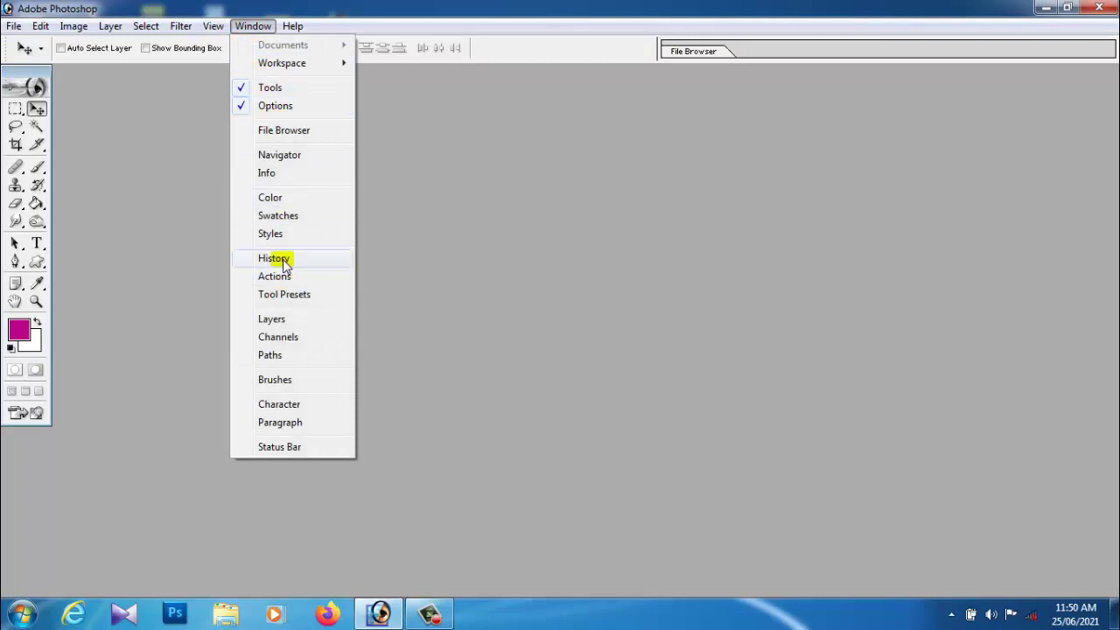
left_click(281, 319)
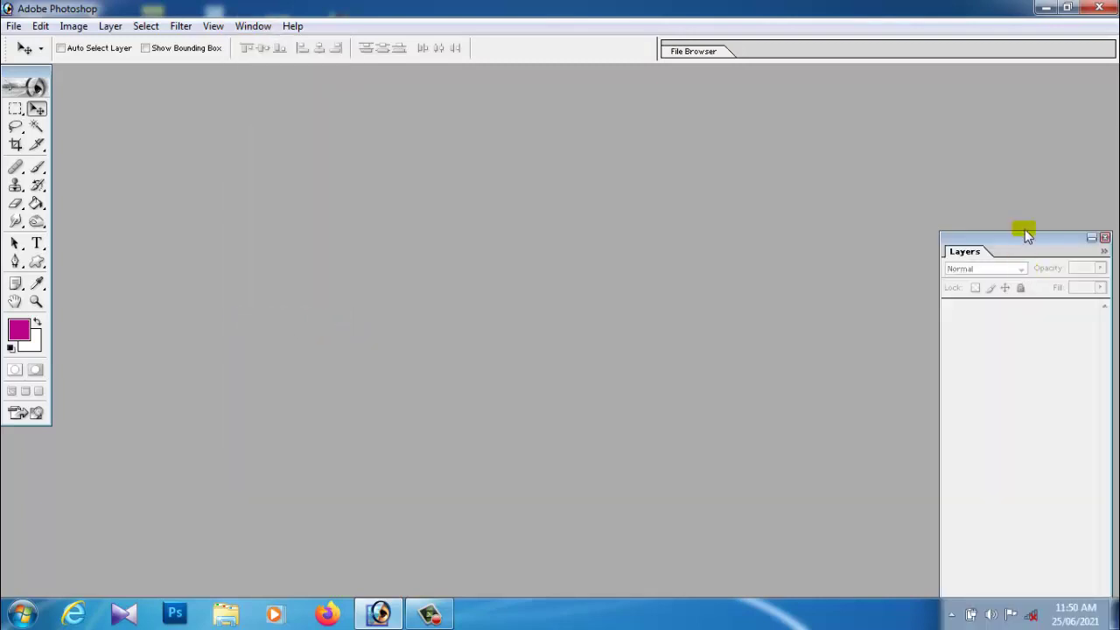
left_click_drag(1025, 238, 1038, 72)
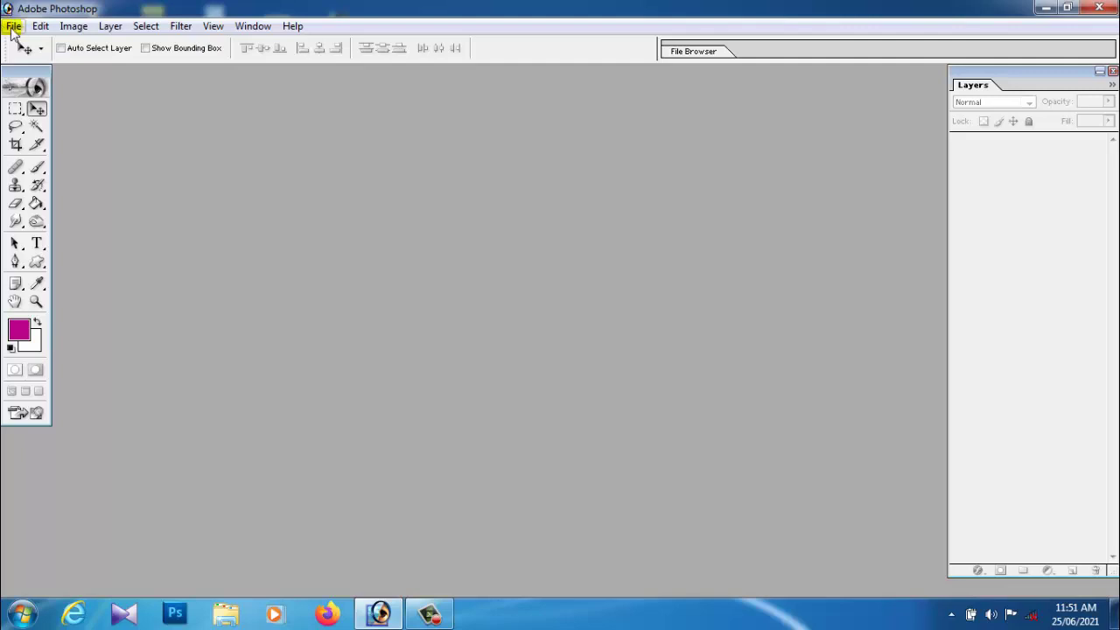
Step: Start a new document and name it guru9x
left_click(13, 28)
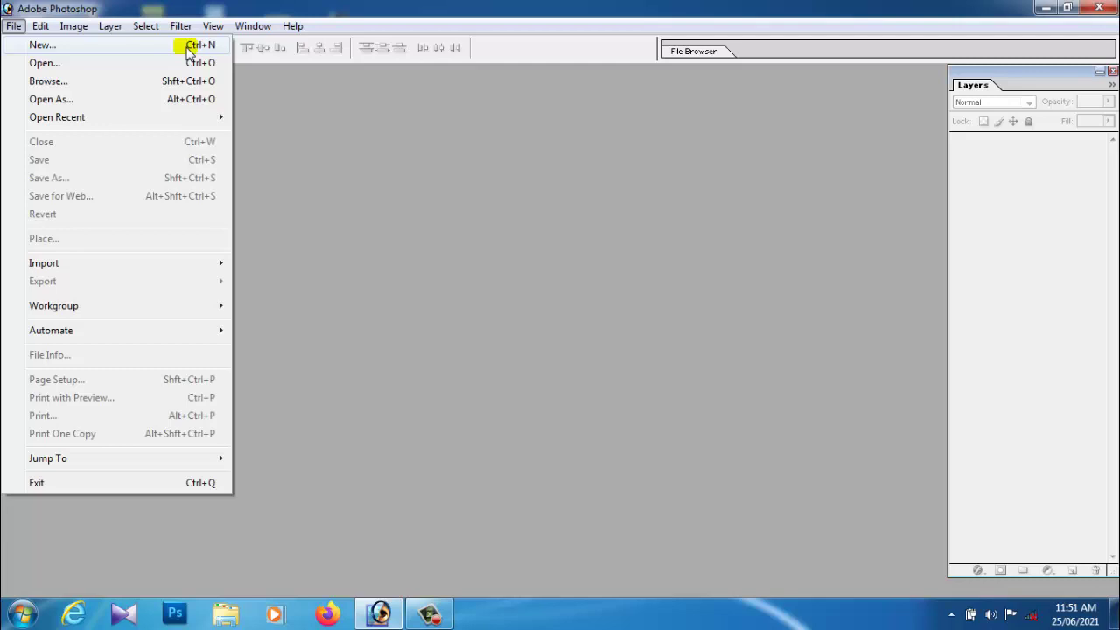
left_click(188, 48)
left_click_drag(500, 130, 308, 116)
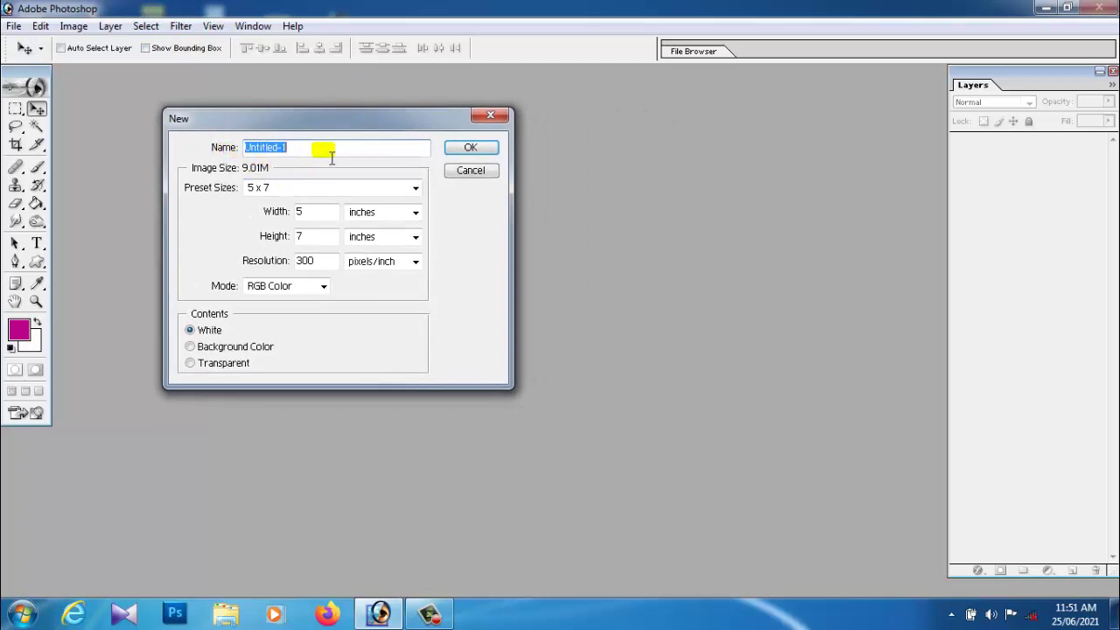
left_click_drag(331, 158, 187, 145)
type("g")
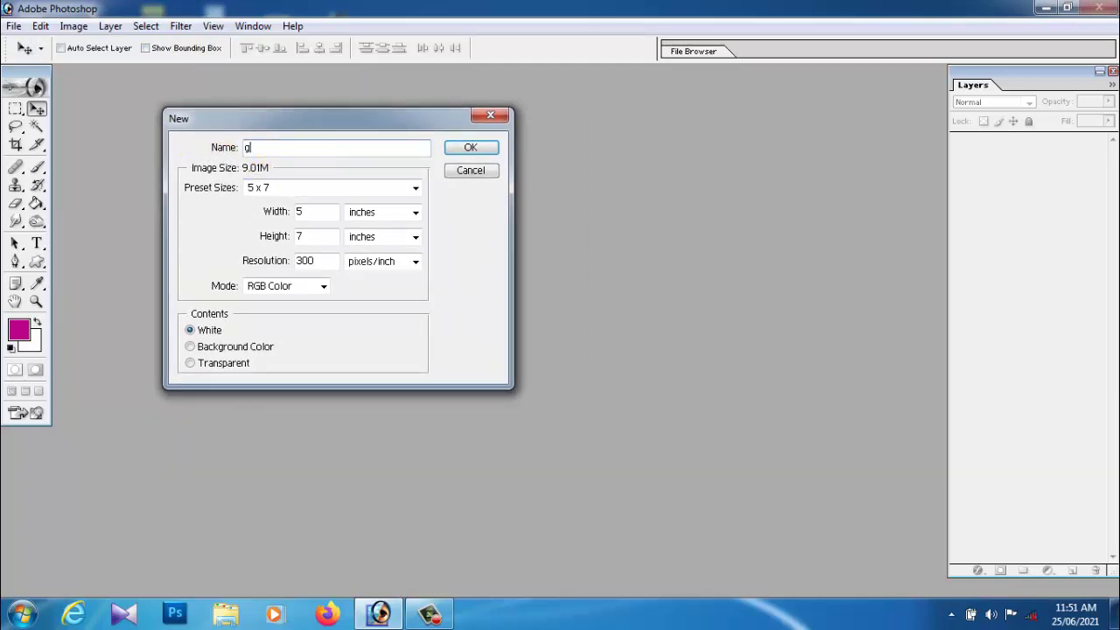
type("uru9x")
left_click(215, 210)
left_click_drag(291, 120, 373, 114)
Step: Choose the 5 x 7 preset in inches, keeping resolution 300
left_click(390, 184)
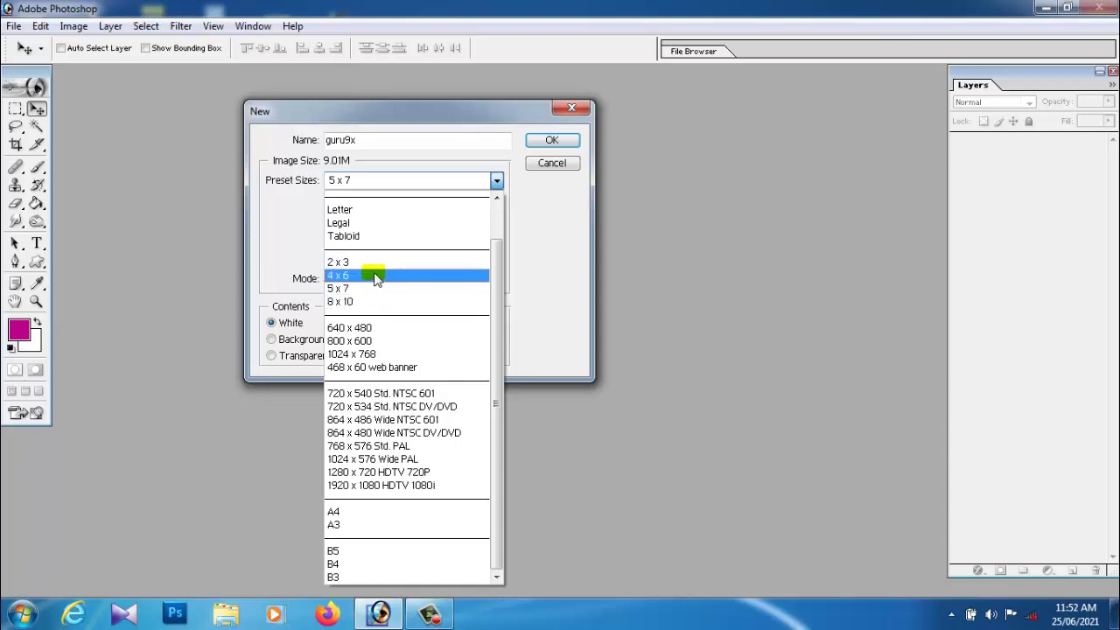
left_click(543, 224)
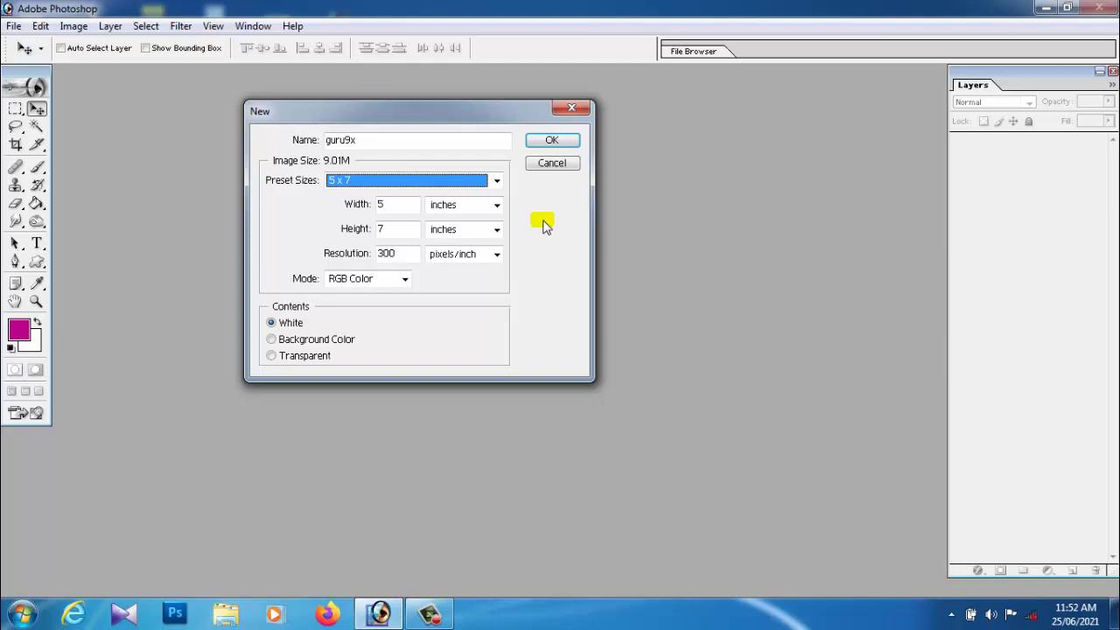
left_click(404, 180)
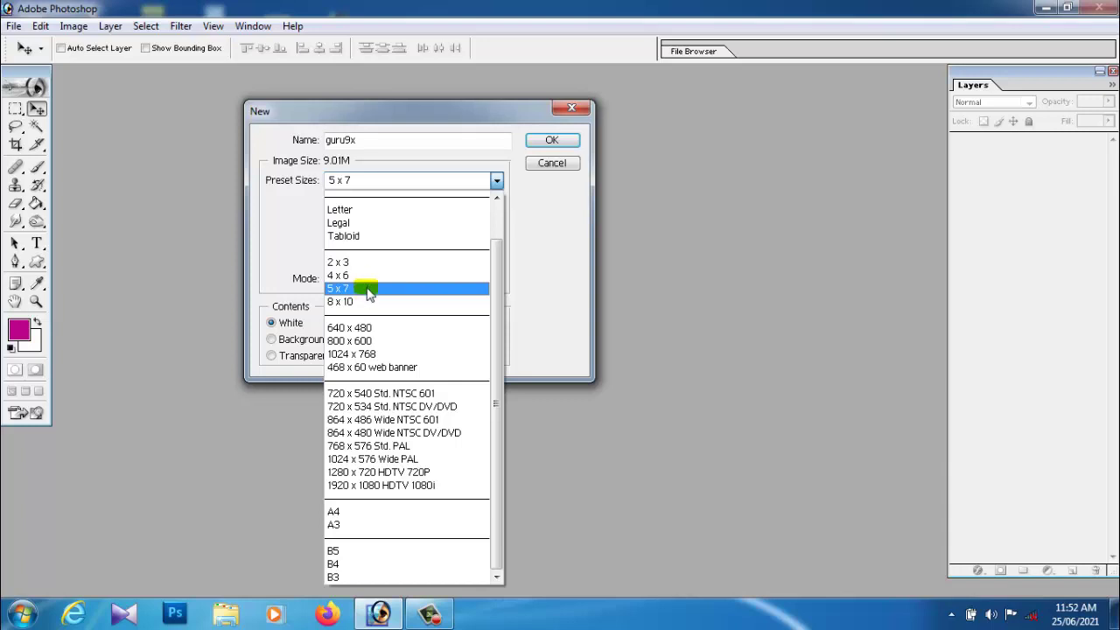
left_click(366, 291)
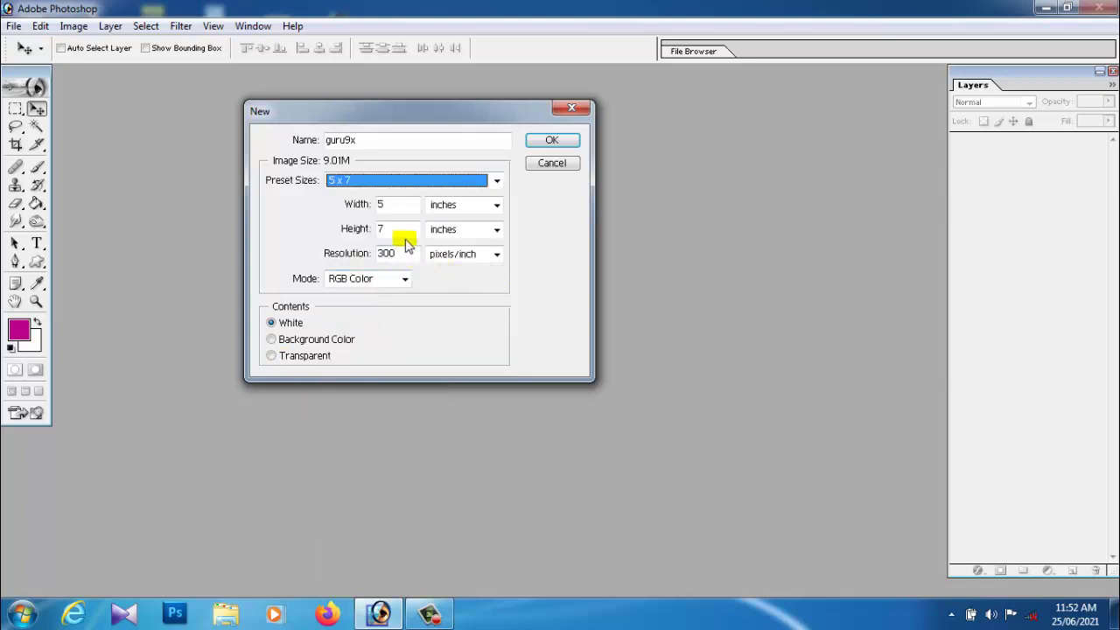
left_click(466, 206)
left_click(460, 235)
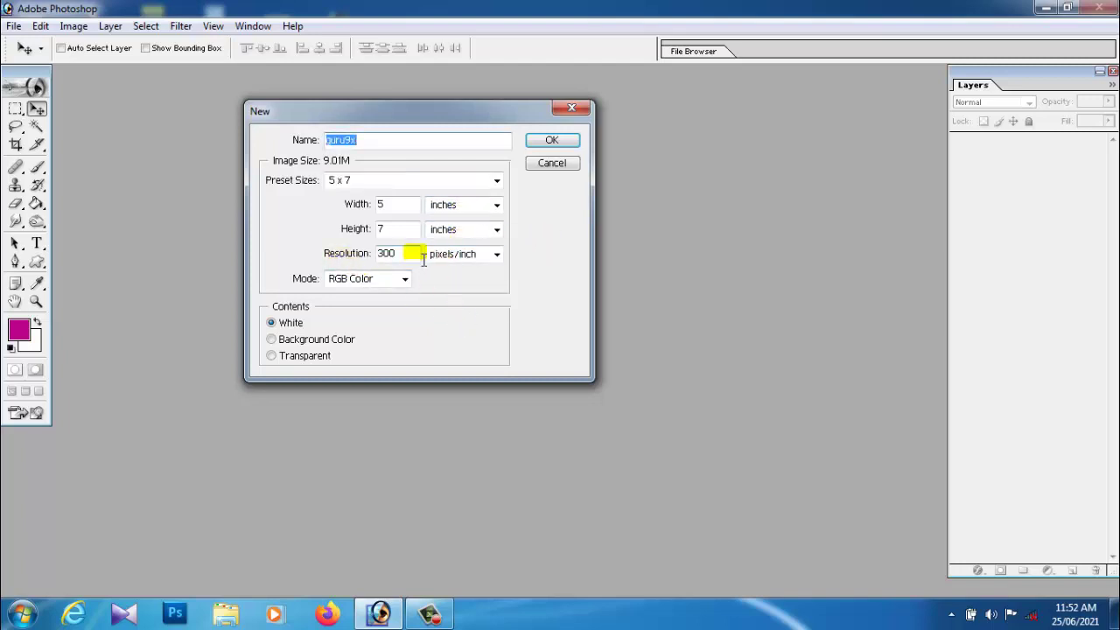
left_click_drag(418, 254, 358, 260)
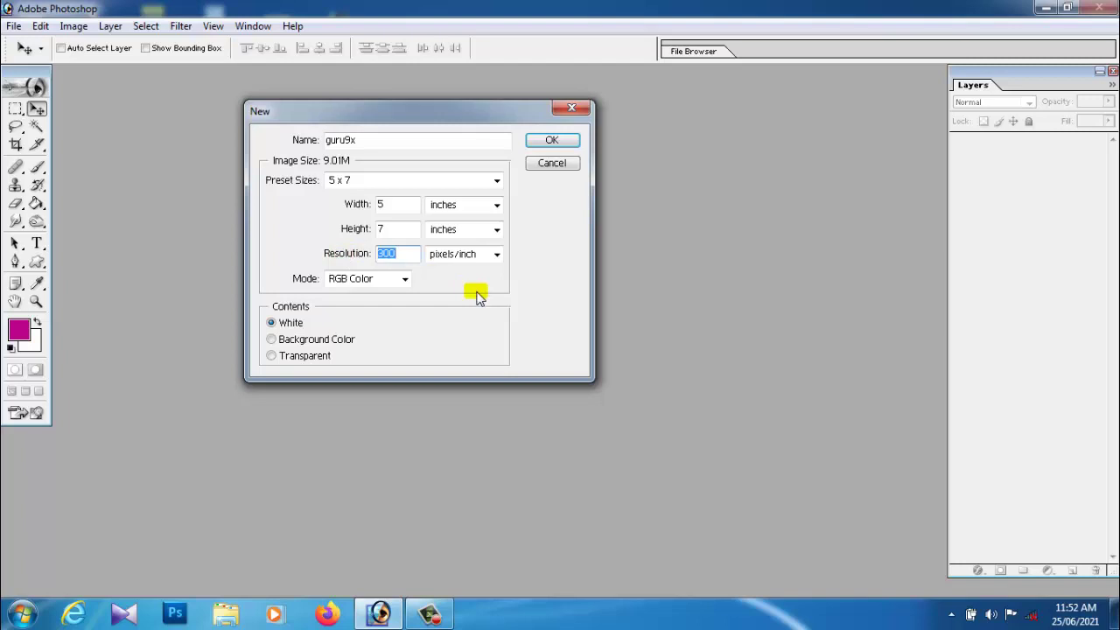
Step: Try resolution values 72 and 3000, settling back on 300 pixels/inch
type("72")
left_click_drag(392, 254, 356, 257)
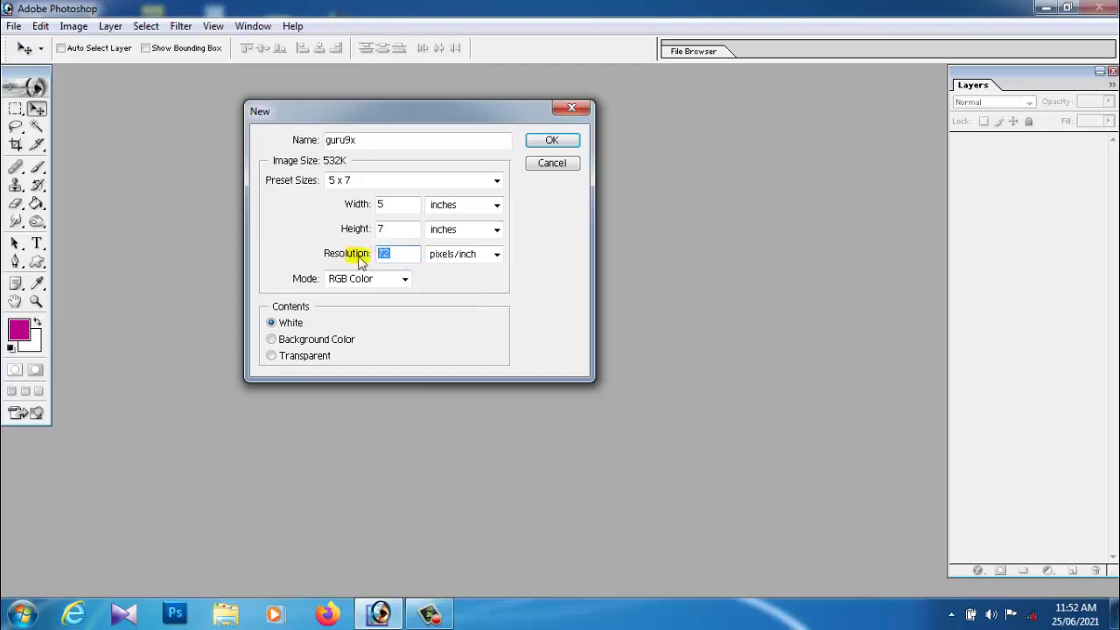
type("3000")
key("BackSpace")
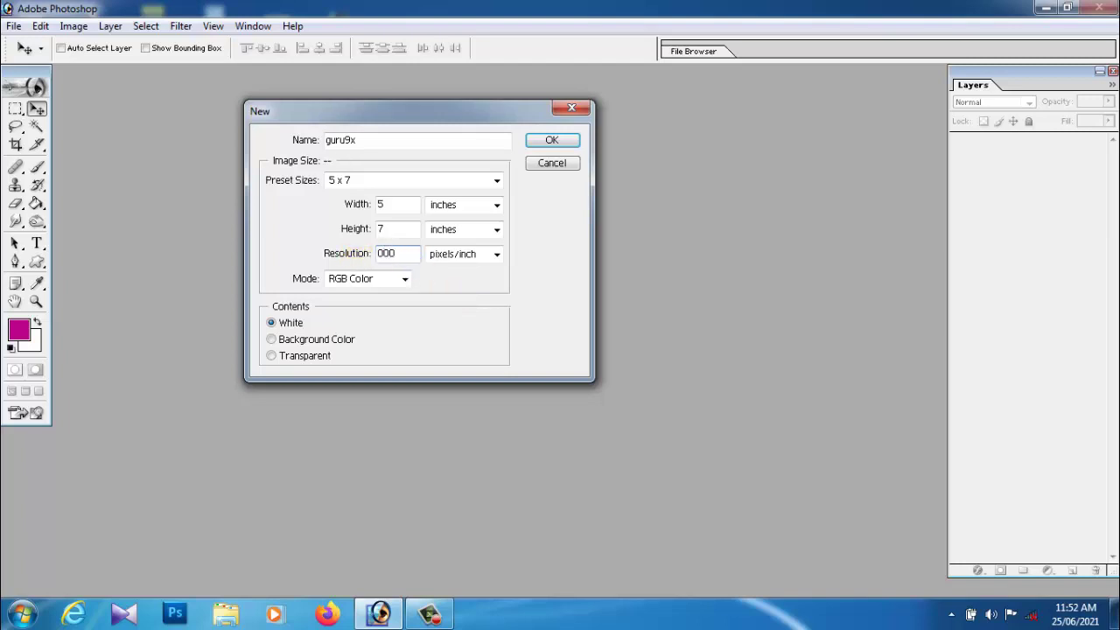
key("BackSpace")
key("BackSpace")
key("BackSpace")
type("3000")
key("BackSpace")
double_click(399, 258)
left_click(407, 259)
Step: Try Grayscale and CMYK colour modes, restore RGB Color, and create the guru9x document
left_click(336, 282)
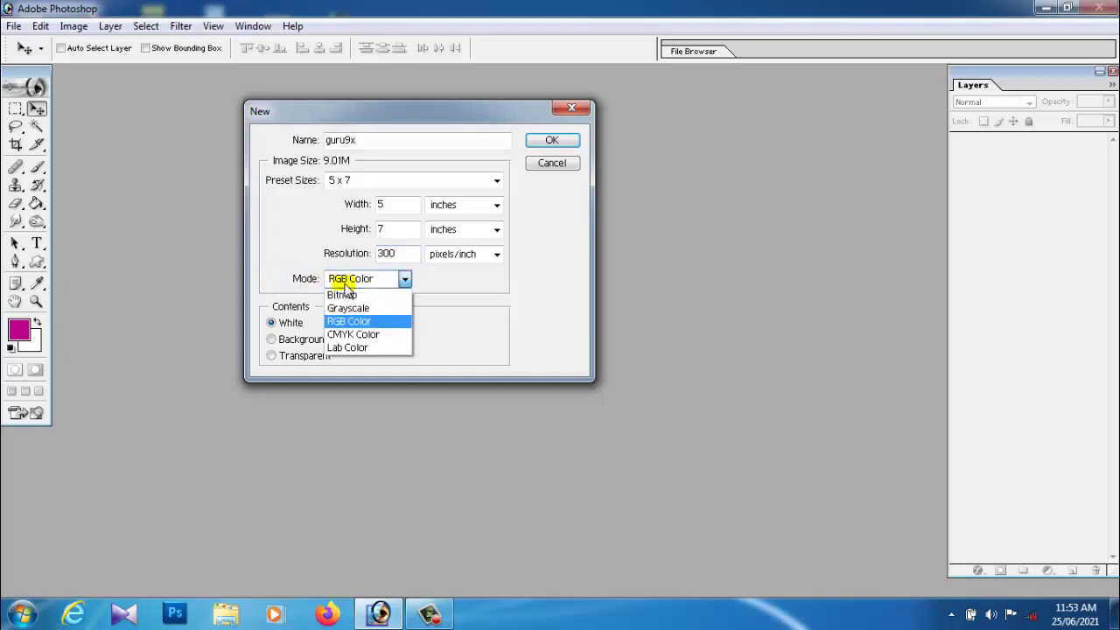
left_click(346, 285)
left_click(345, 287)
left_click(352, 309)
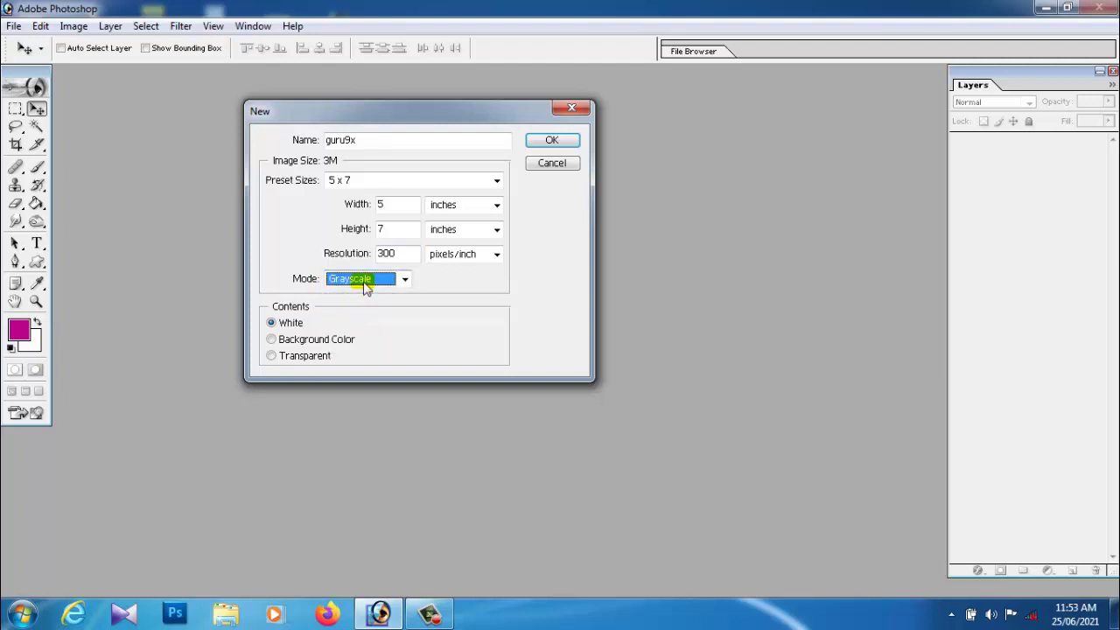
left_click(365, 287)
left_click(363, 321)
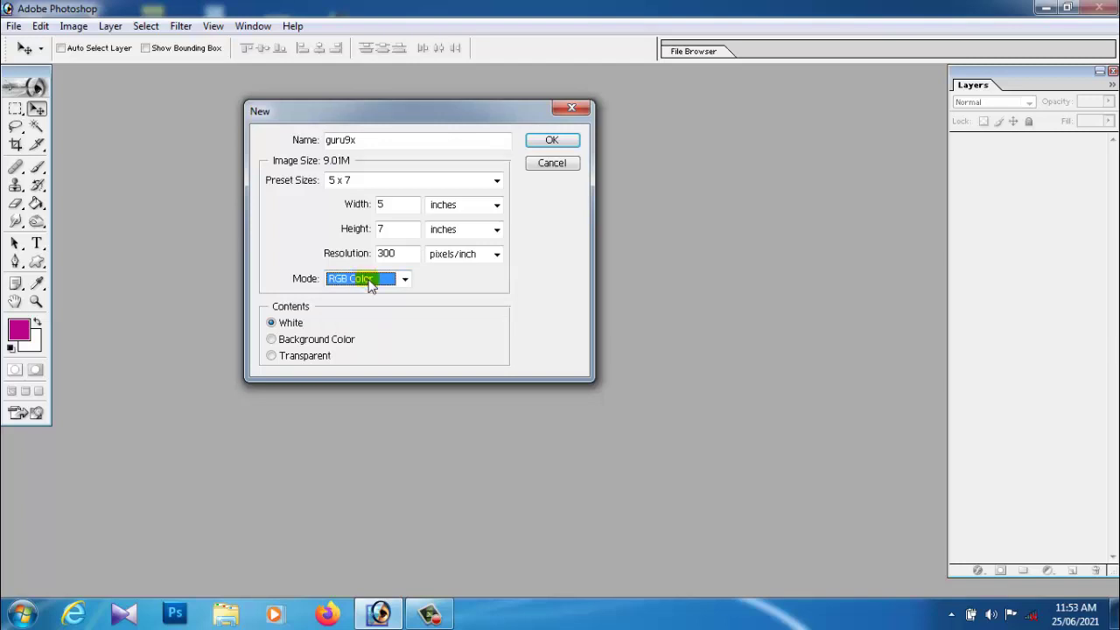
left_click(370, 287)
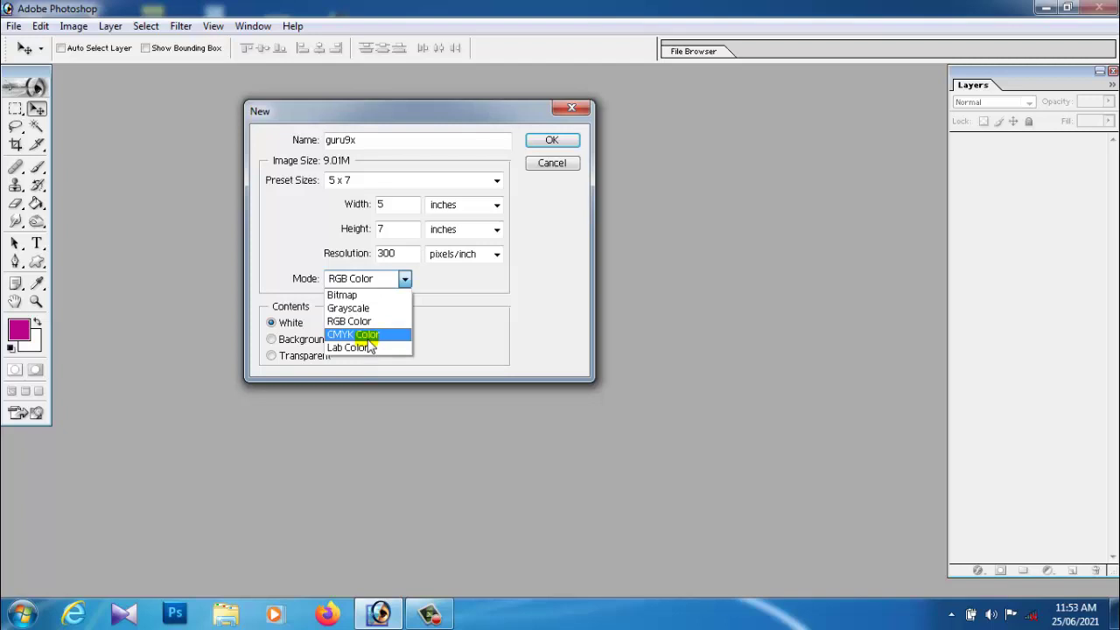
left_click(356, 336)
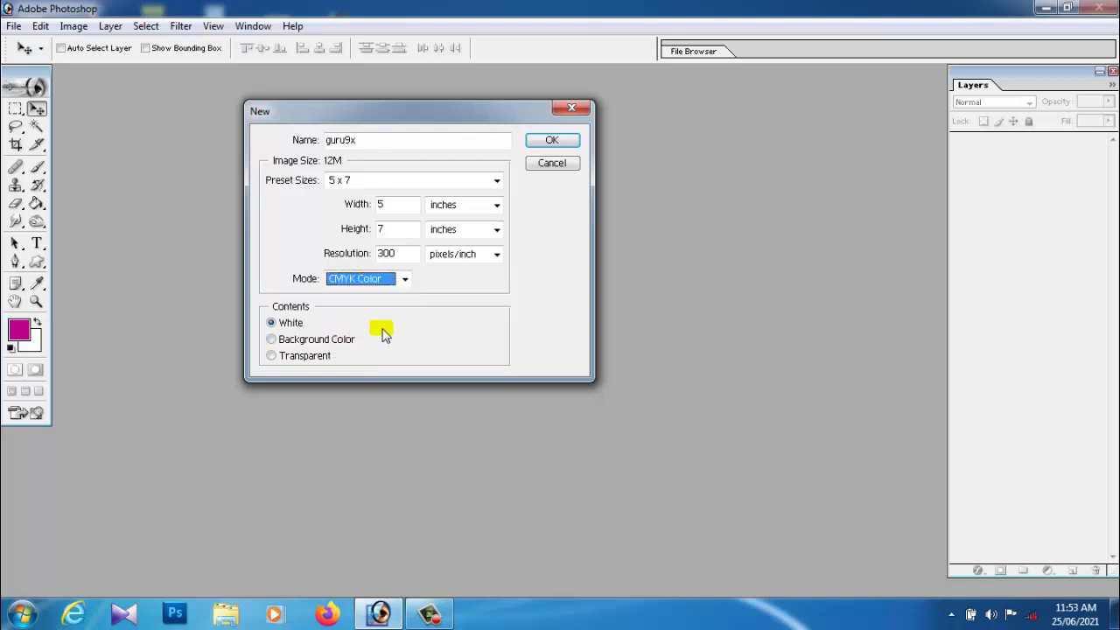
left_click(374, 280)
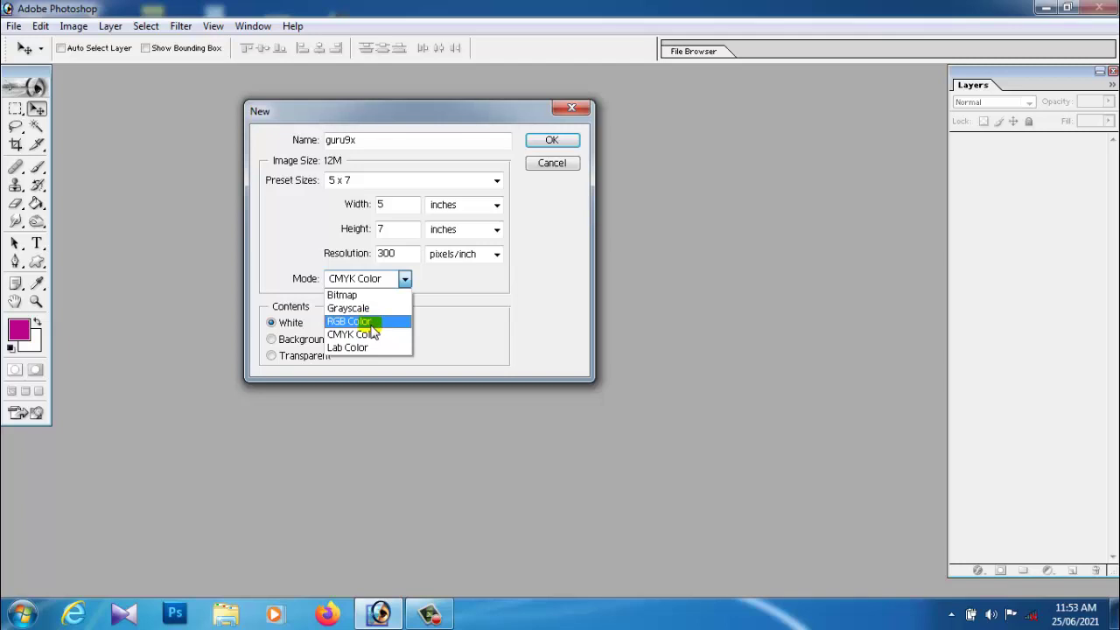
left_click(371, 324)
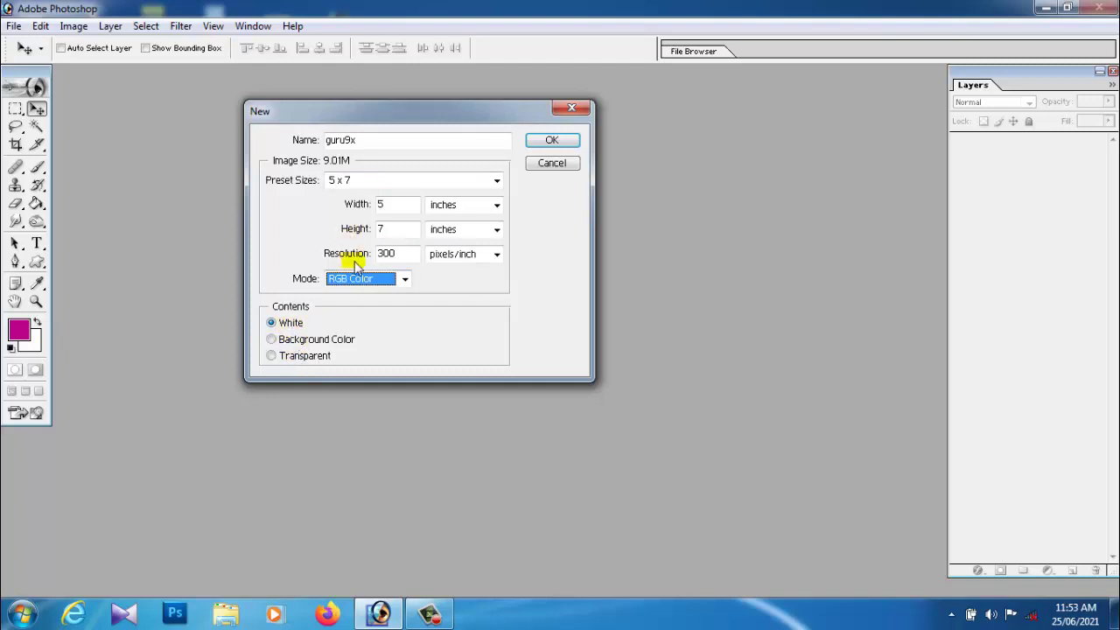
left_click(557, 143)
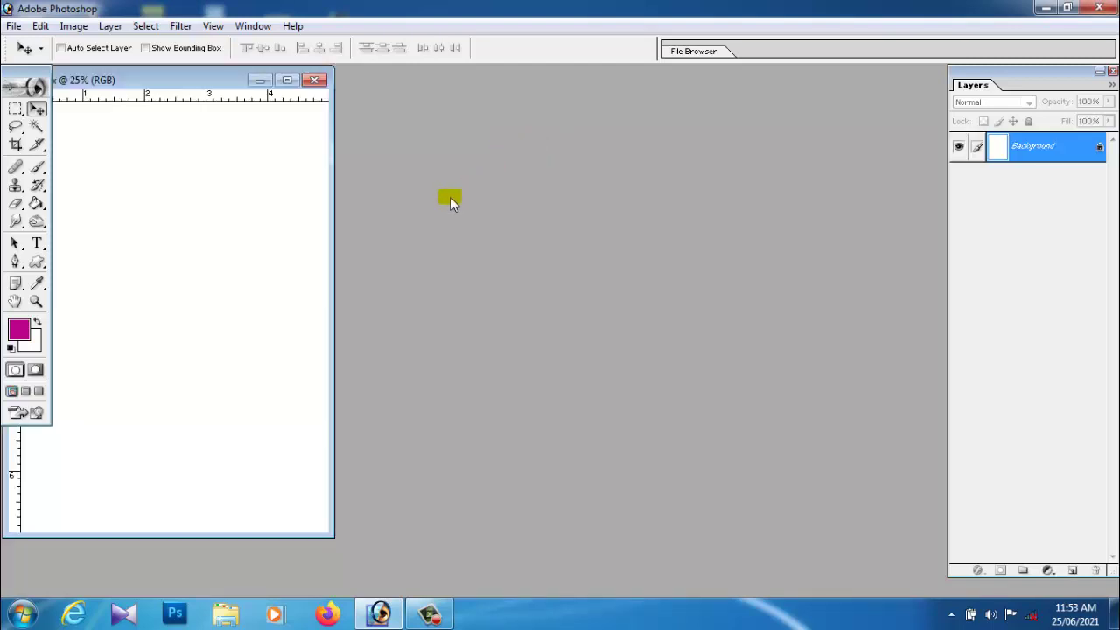
Step: Maximise the document window and rotate the canvas 90° CW into landscape
left_click(287, 80)
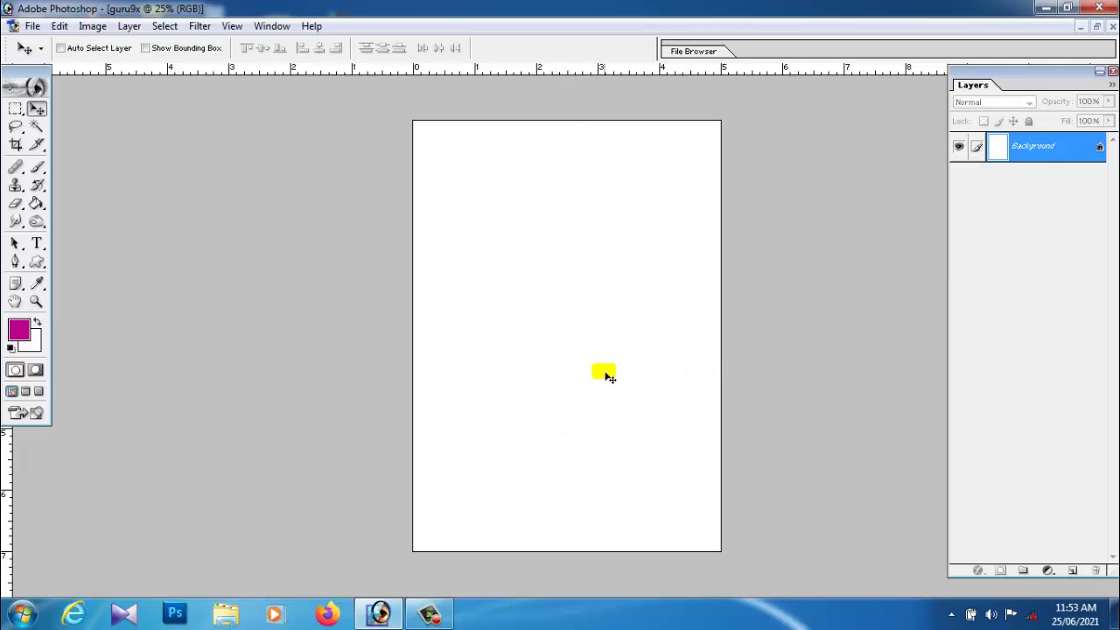
left_click(89, 31)
mouse_move(133, 191)
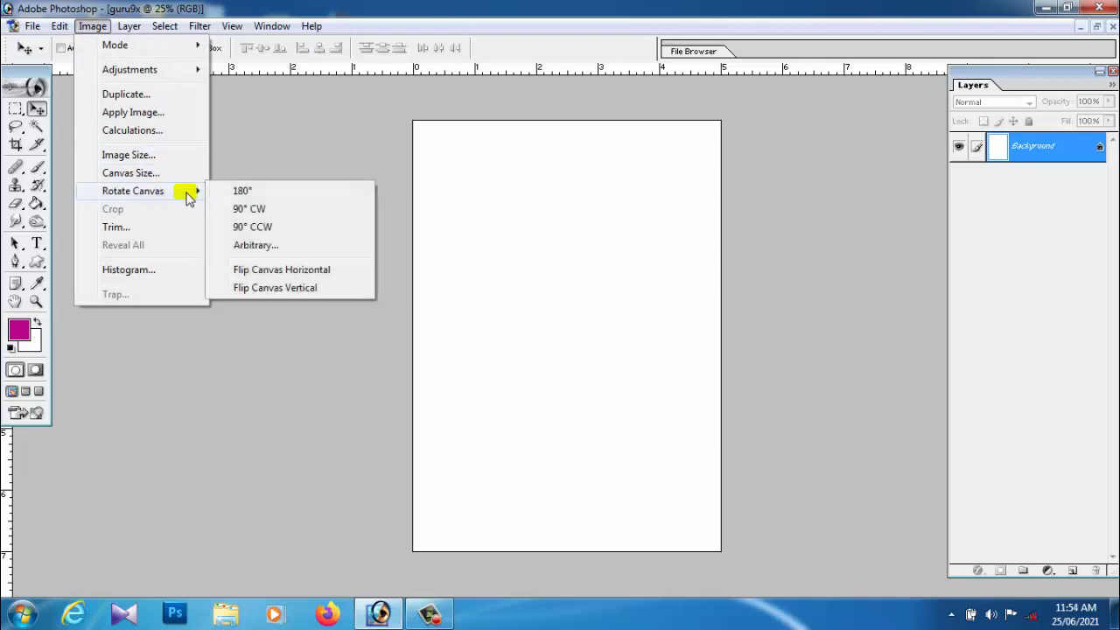
left_click(269, 215)
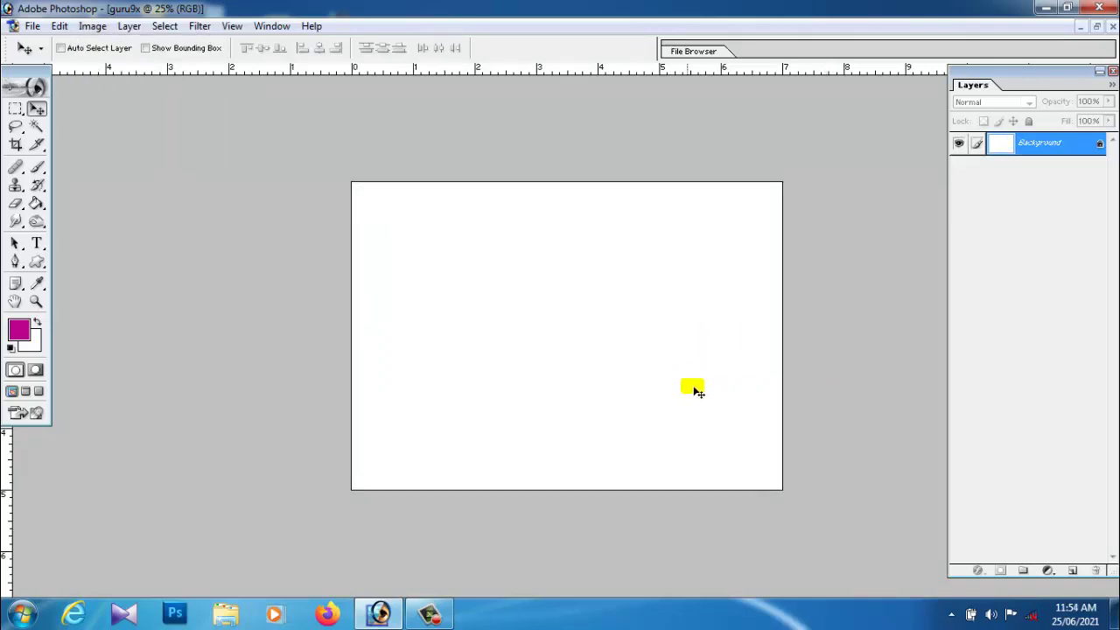
Step: Zoom in on the canvas twice, then zoom back out to 33.3%
left_click(36, 301)
left_click(592, 374)
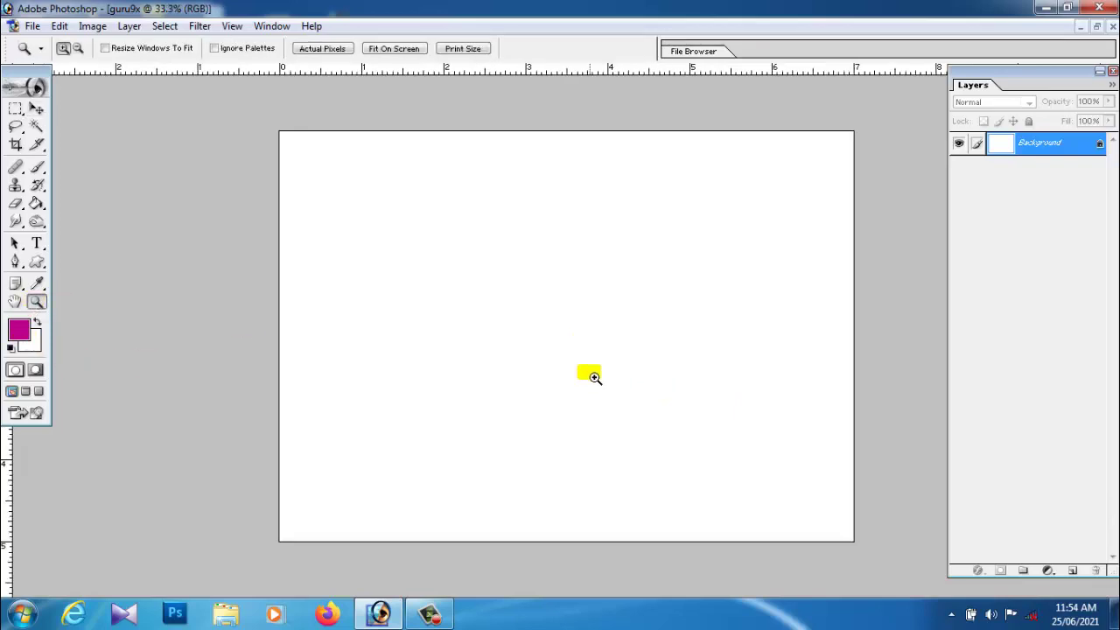
left_click(594, 377)
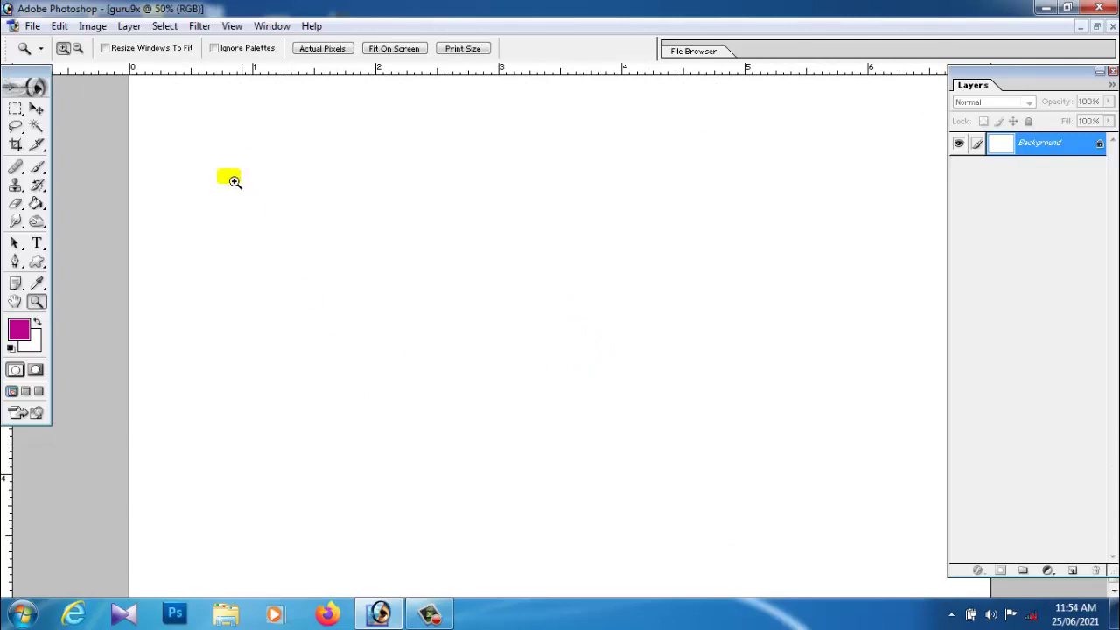
left_click(77, 48)
left_click(466, 335)
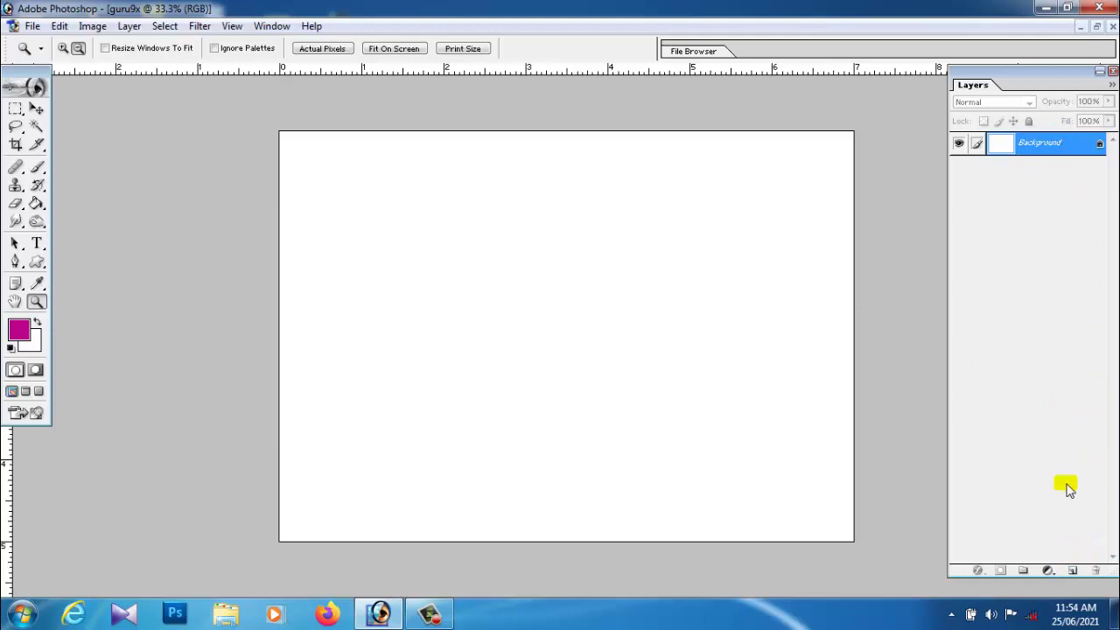
Step: Add empty Layer 1 and set up the Brush tool at 93 px diameter
left_click(1073, 571)
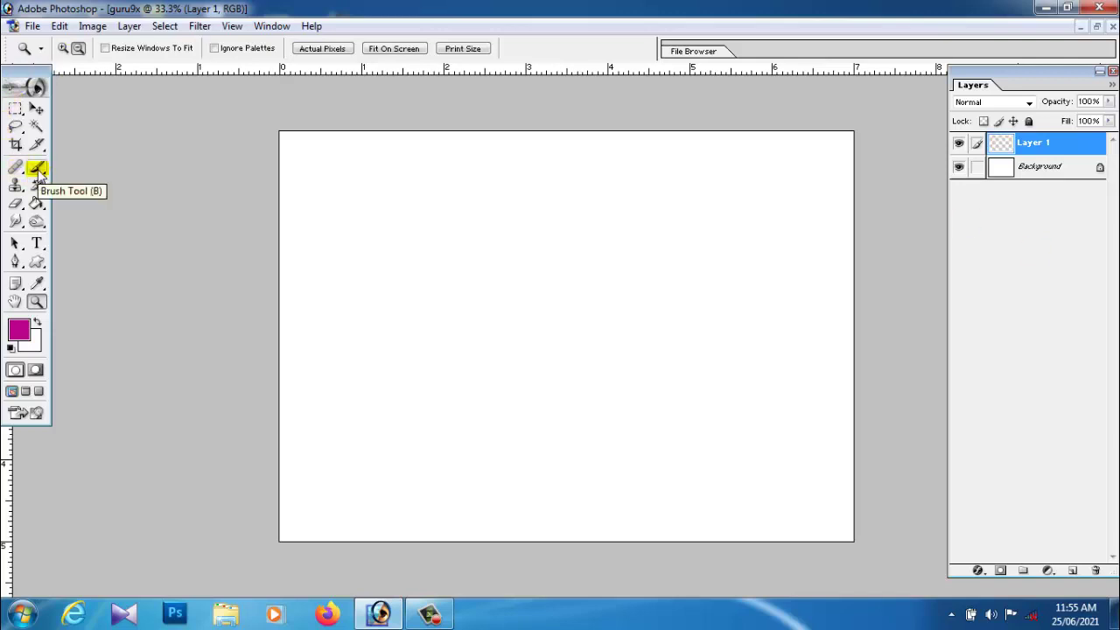
left_click(39, 171)
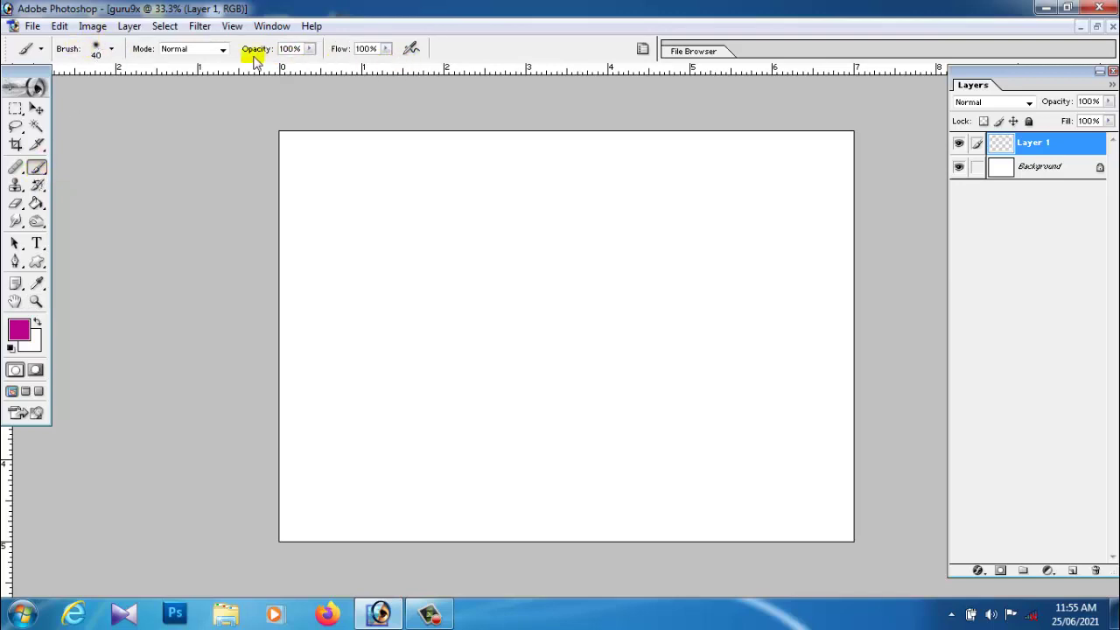
left_click(36, 107)
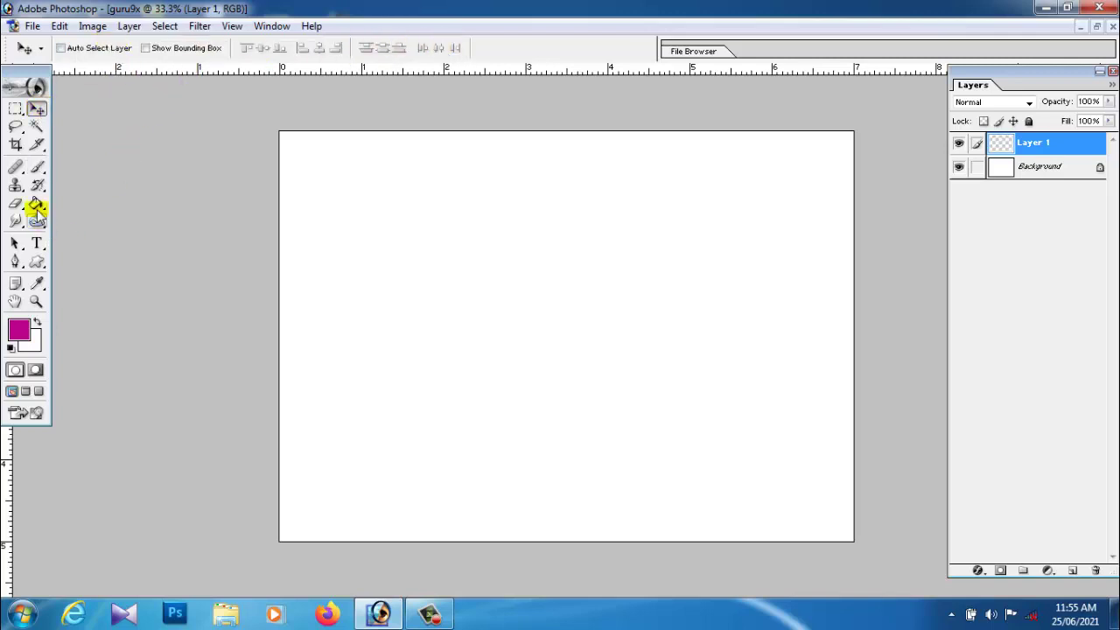
left_click(37, 168)
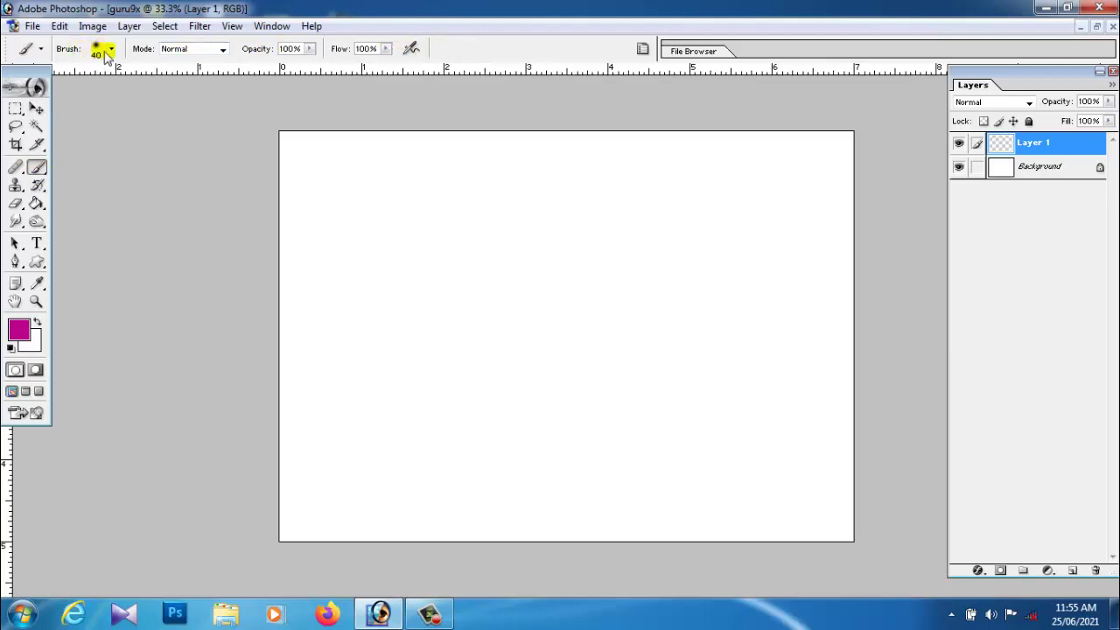
left_click(110, 50)
mouse_move(50, 93)
left_mouse_down()
mouse_move(130, 93)
mouse_move(94, 93)
left_mouse_up()
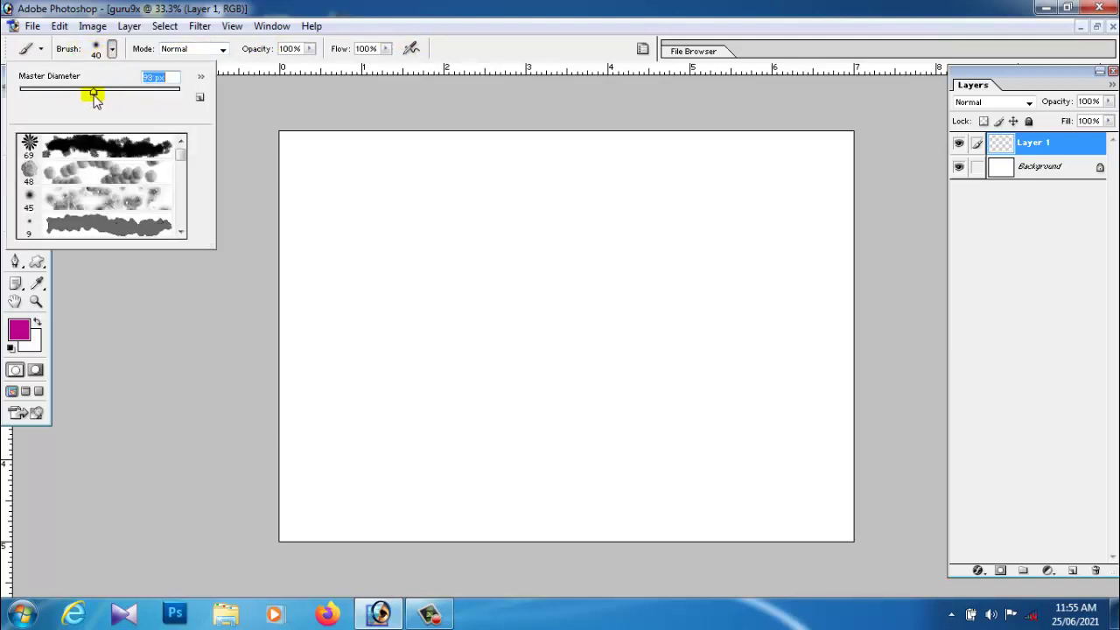
left_click(310, 49)
mouse_move(310, 64)
left_mouse_down()
mouse_move(260, 68)
mouse_move(321, 68)
left_mouse_up()
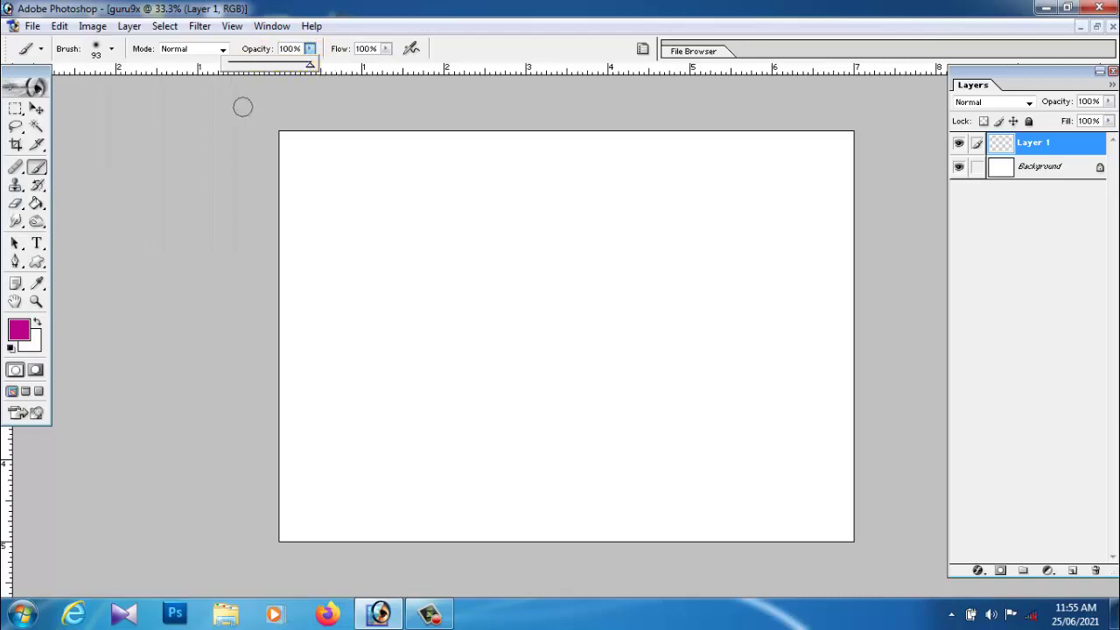
Step: Set the foreground colour to dark brown #5A3B17
left_click(19, 330)
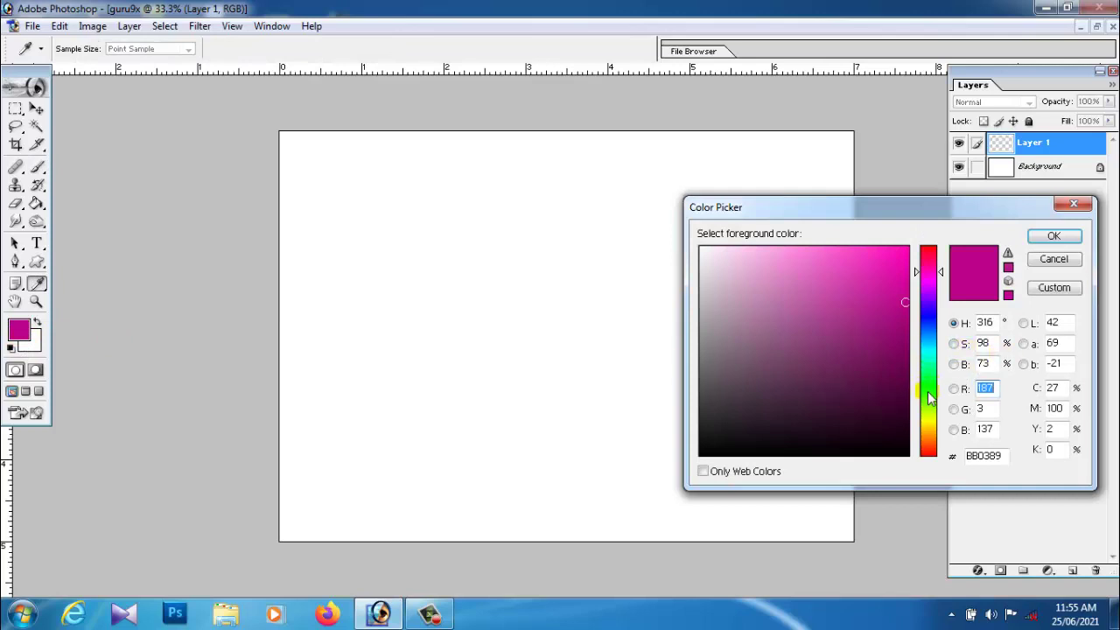
left_click(929, 401)
left_click_drag(792, 425, 850, 411)
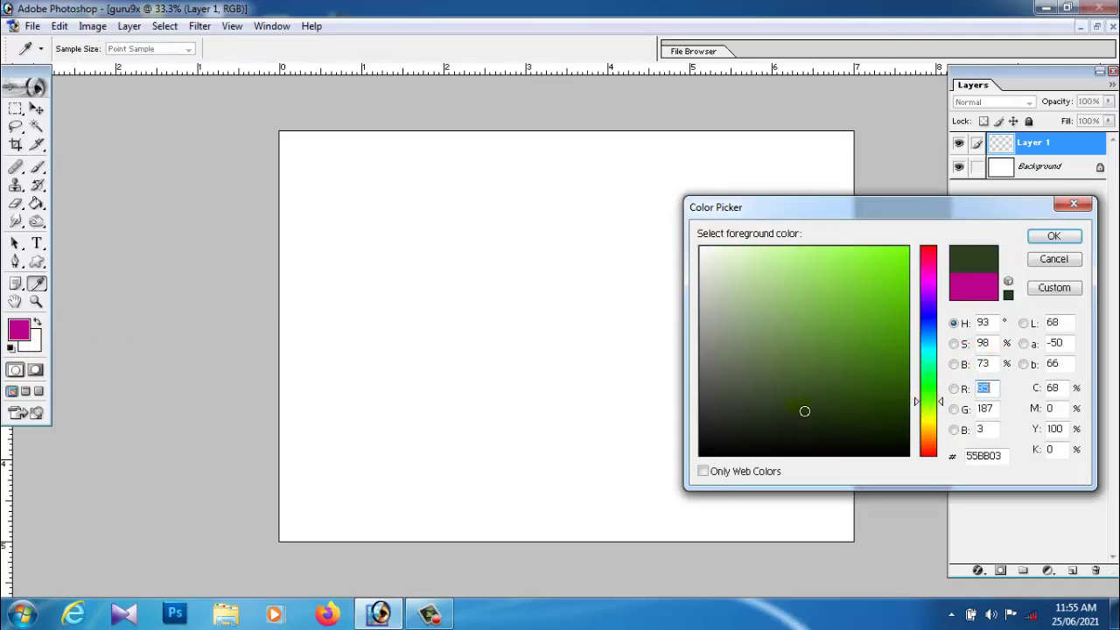
left_click(928, 438)
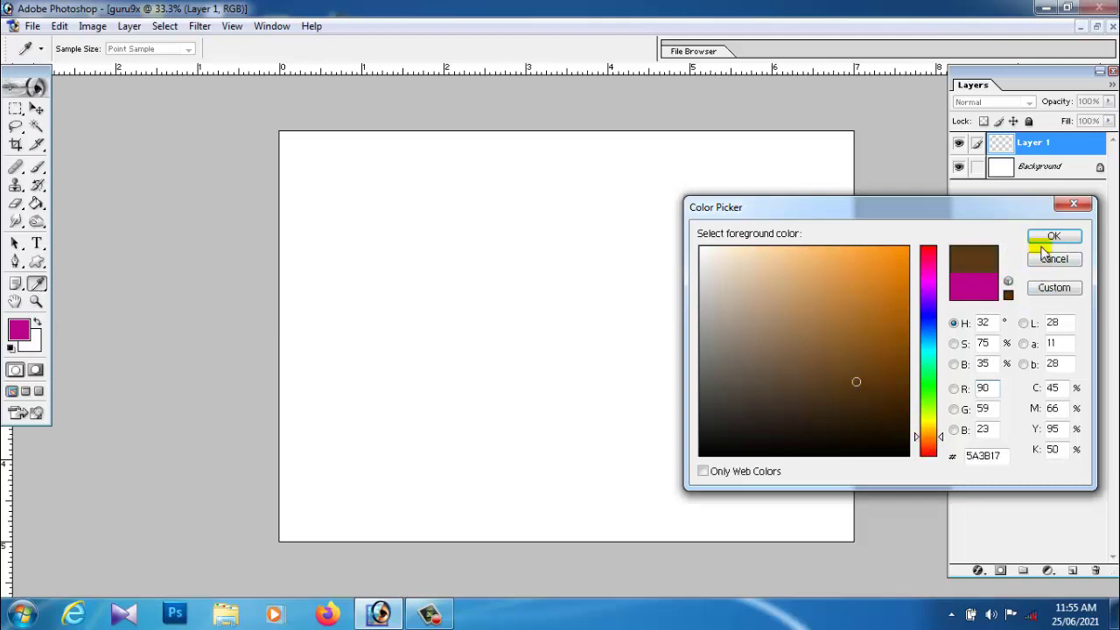
left_click(1037, 237)
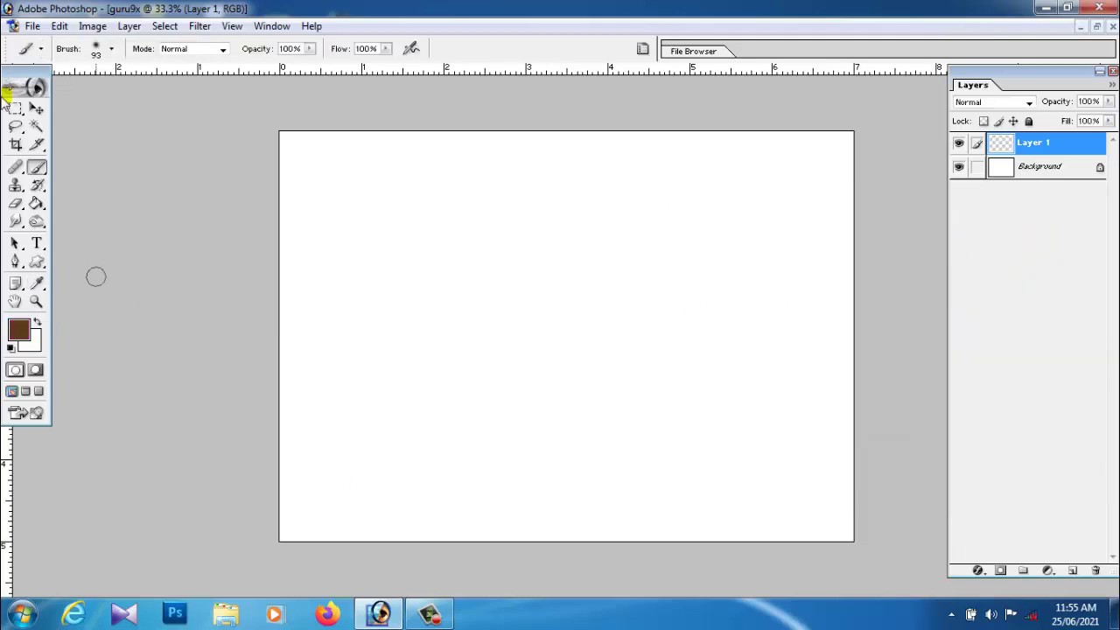
Step: Paint a dark brown band across the canvas bottom, filling white gaps to the right edge
mouse_move(260, 477)
left_mouse_down()
mouse_move(747, 488)
mouse_move(918, 530)
mouse_move(461, 470)
mouse_move(408, 487)
mouse_move(271, 480)
mouse_move(350, 509)
mouse_move(282, 545)
mouse_move(601, 542)
mouse_move(668, 525)
mouse_move(363, 502)
mouse_move(482, 495)
left_mouse_up()
mouse_move(290, 479)
left_mouse_down()
mouse_move(420, 470)
mouse_move(405, 491)
left_mouse_up()
mouse_move(534, 496)
left_mouse_down()
mouse_move(725, 475)
mouse_move(895, 510)
mouse_move(669, 542)
left_mouse_up()
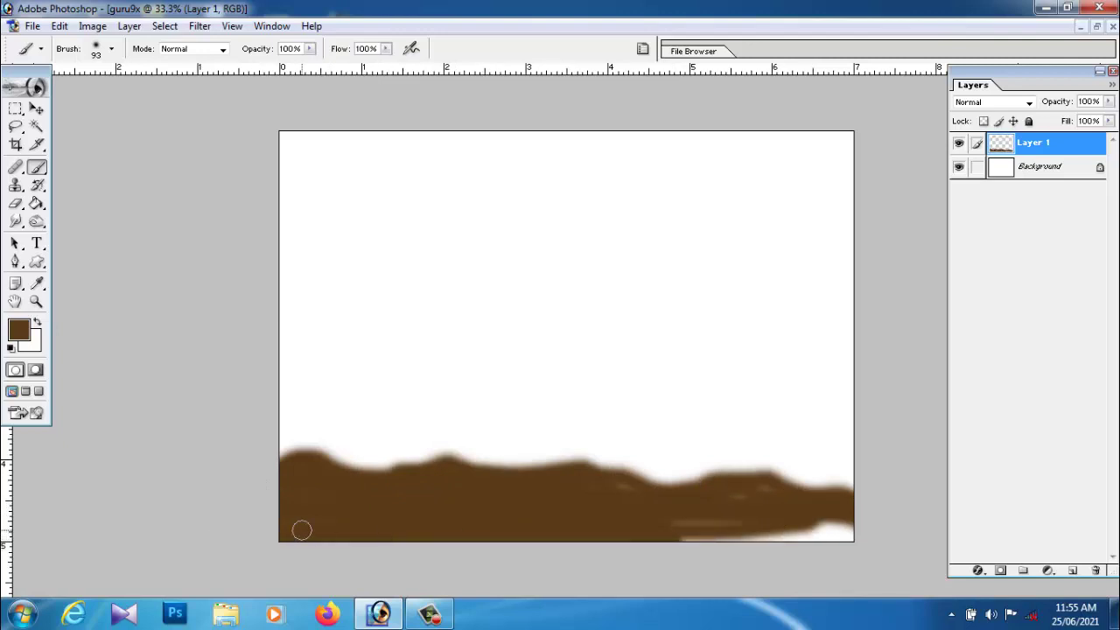
mouse_move(301, 530)
left_mouse_down()
mouse_move(293, 445)
mouse_move(475, 465)
mouse_move(253, 461)
mouse_move(500, 457)
mouse_move(642, 482)
mouse_move(862, 476)
left_mouse_up()
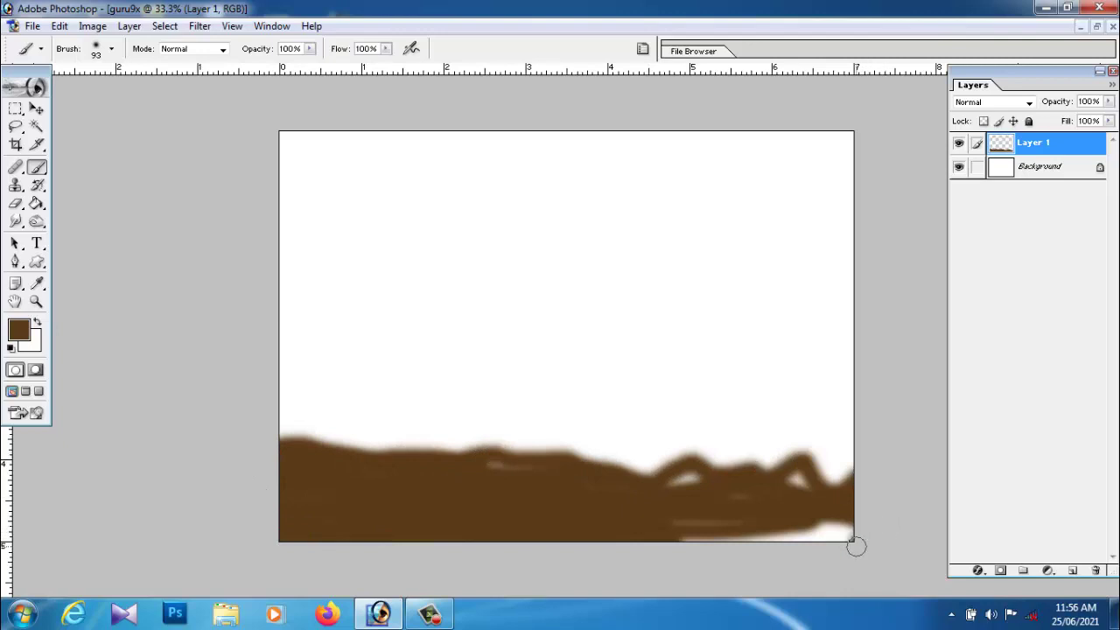
mouse_move(856, 546)
left_mouse_down()
mouse_move(688, 530)
mouse_move(805, 531)
mouse_move(790, 540)
left_mouse_up()
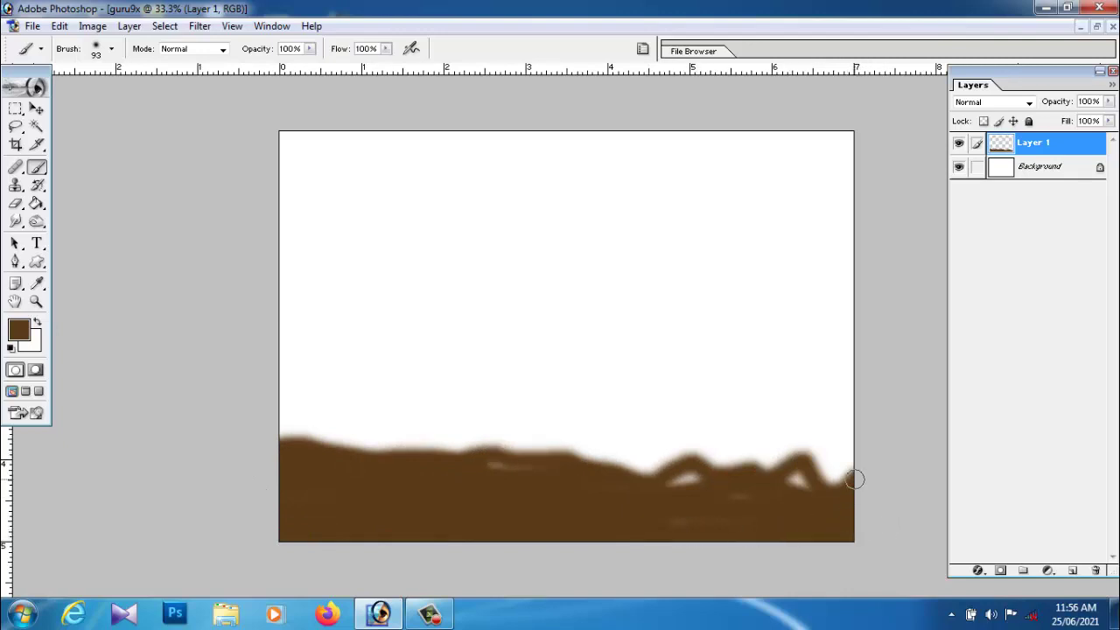
mouse_move(855, 479)
left_mouse_down()
mouse_move(815, 460)
mouse_move(788, 488)
mouse_move(669, 481)
left_mouse_up()
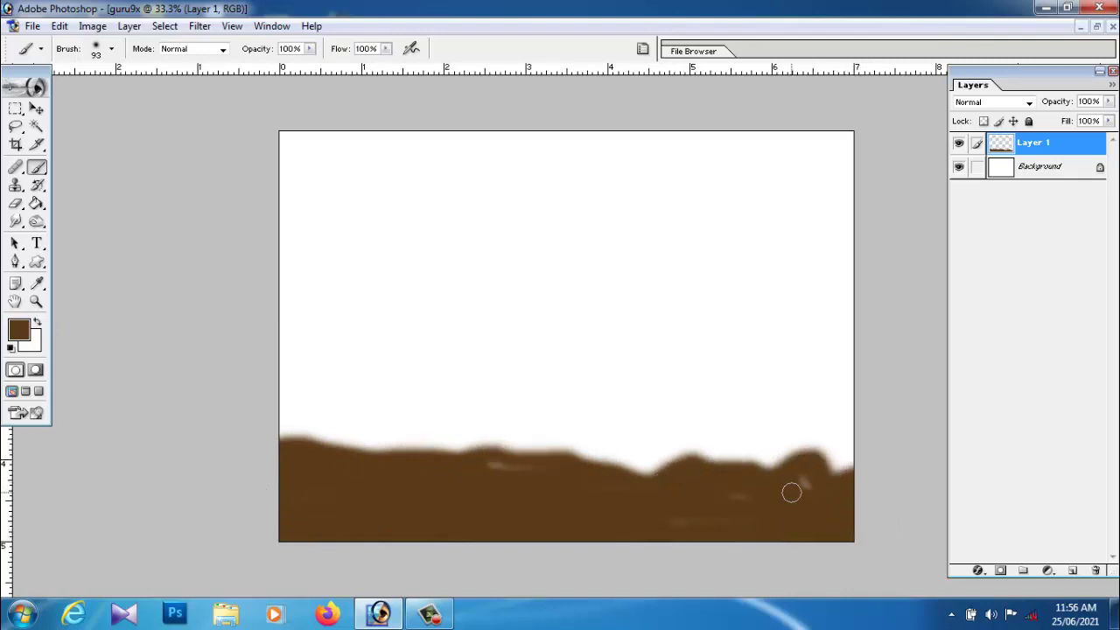
left_click_drag(818, 484, 850, 454)
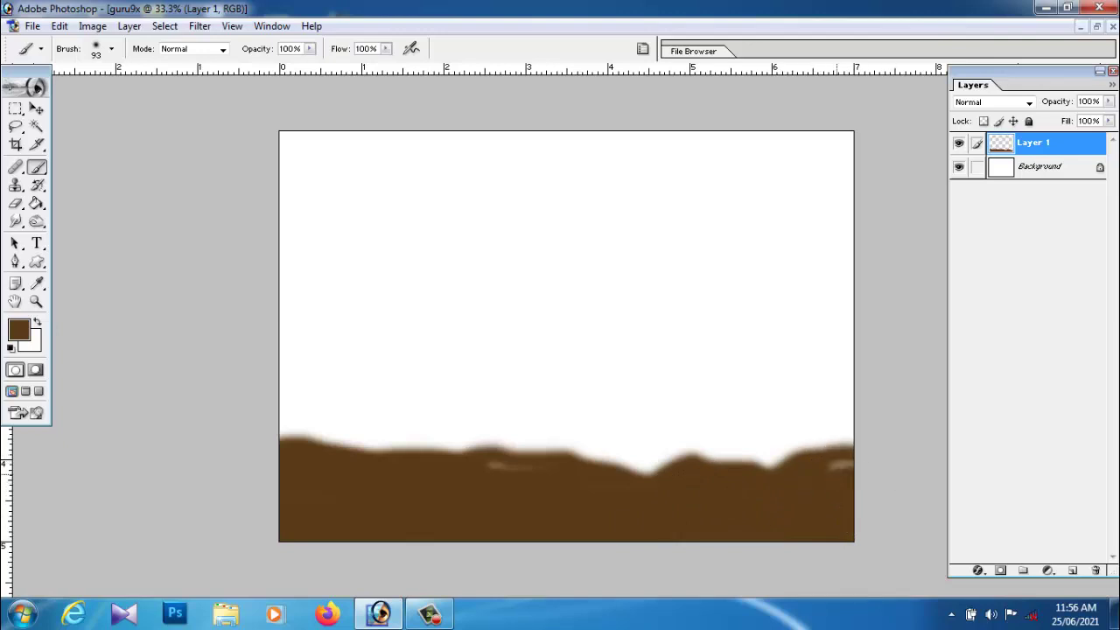
mouse_move(795, 477)
left_mouse_down()
mouse_move(449, 465)
mouse_move(723, 479)
left_mouse_up()
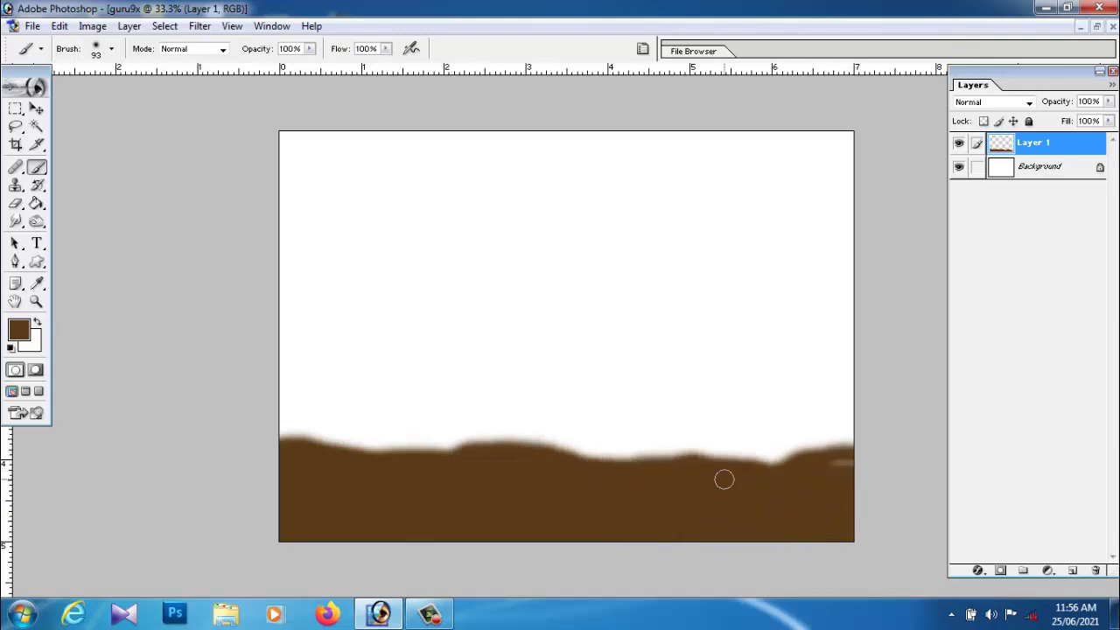
Step: Shape the ground's top edge into gentle waves with rises on left and right
mouse_move(862, 471)
left_mouse_down()
mouse_move(730, 447)
mouse_move(572, 473)
mouse_move(788, 475)
mouse_move(903, 507)
left_mouse_up()
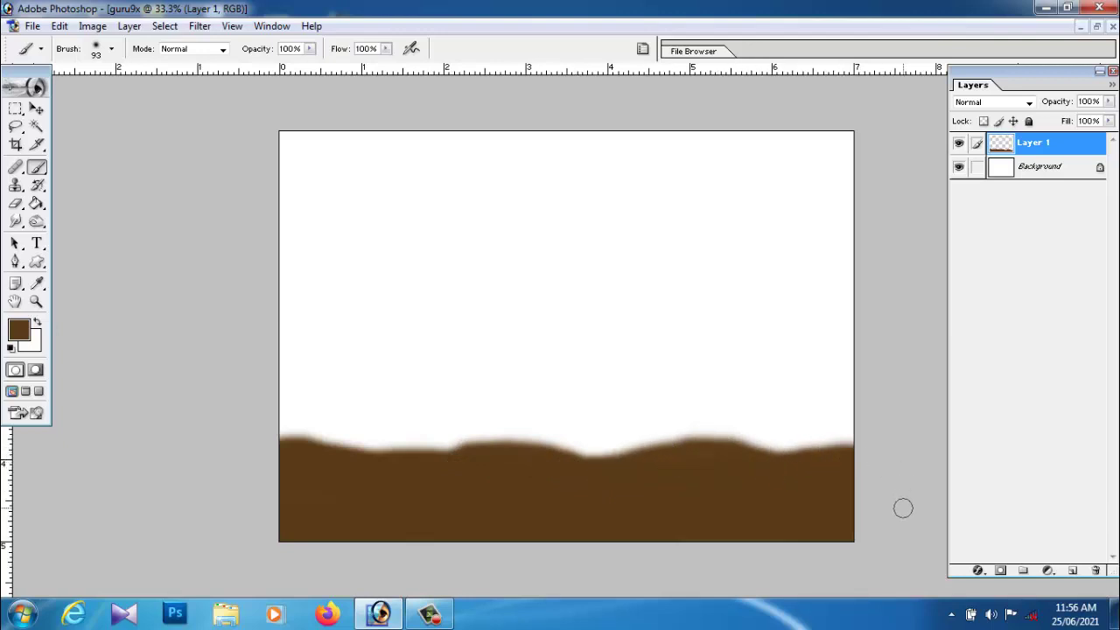
mouse_move(516, 437)
left_mouse_down()
mouse_move(453, 432)
mouse_move(342, 463)
mouse_move(452, 447)
mouse_move(313, 433)
mouse_move(360, 457)
left_mouse_up()
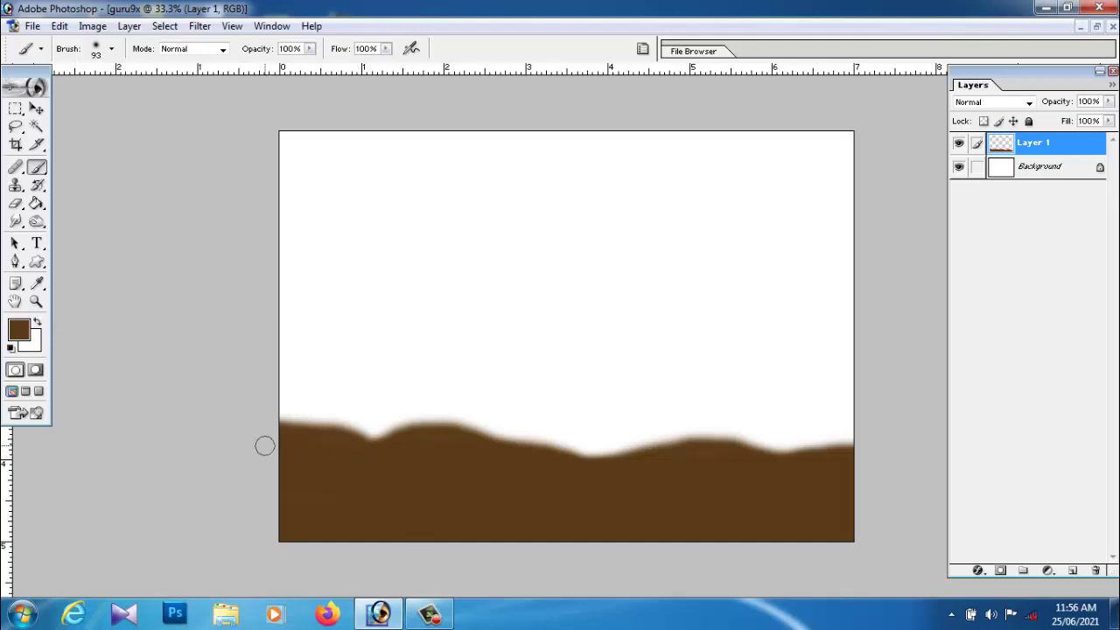
mouse_move(265, 446)
left_mouse_down()
mouse_move(357, 425)
mouse_move(400, 455)
left_mouse_up()
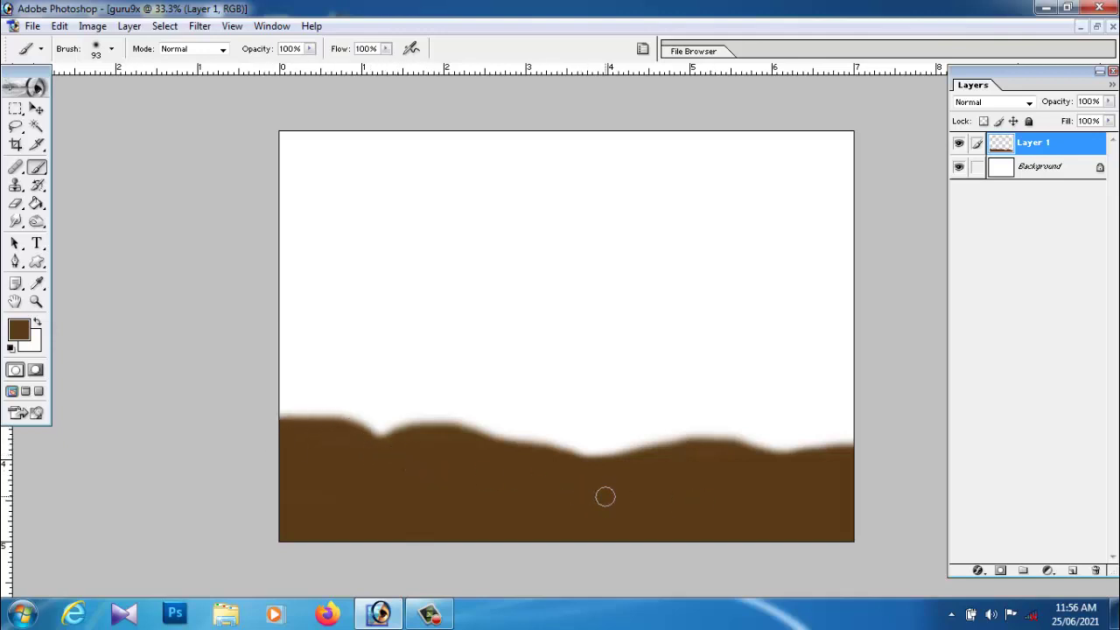
mouse_move(604, 496)
left_mouse_down()
mouse_move(552, 465)
mouse_move(672, 457)
left_mouse_up()
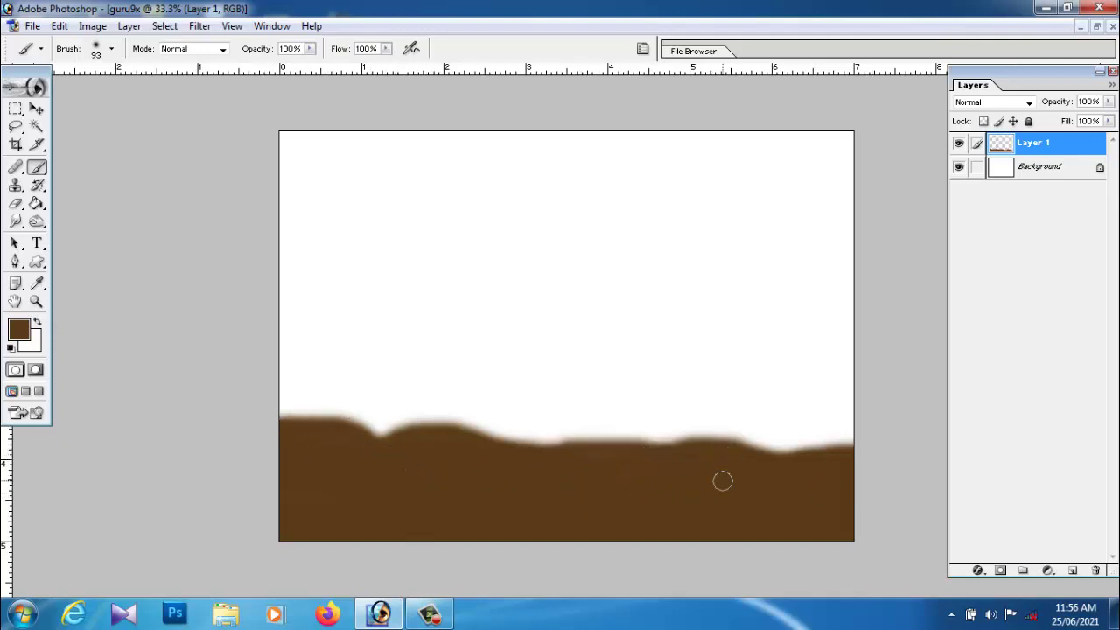
left_click_drag(525, 452, 627, 457)
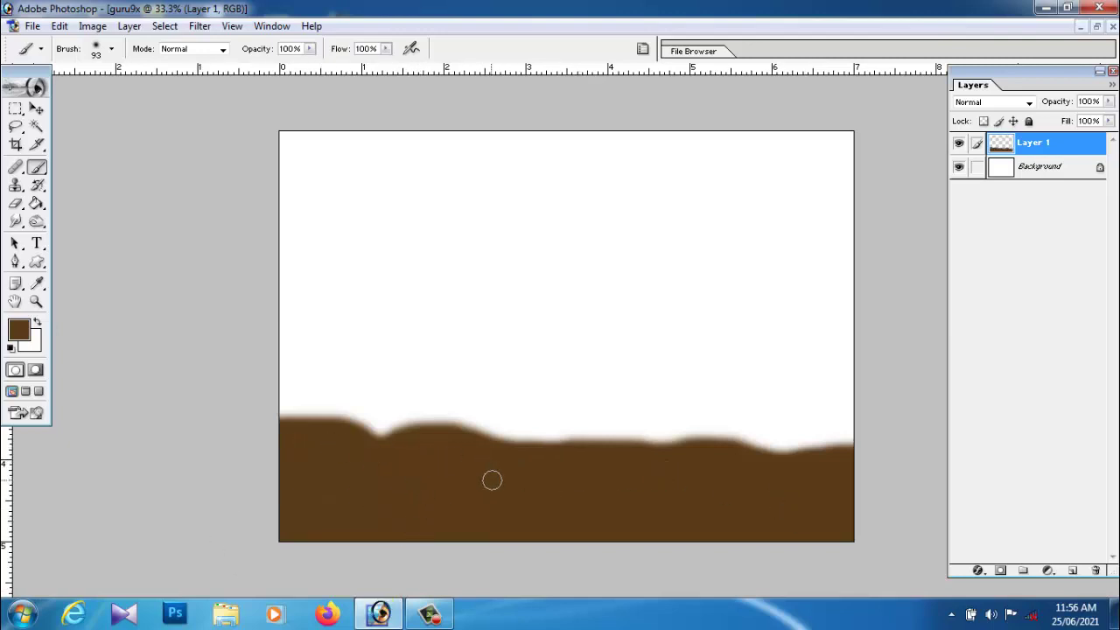
mouse_move(482, 445)
left_mouse_down()
mouse_move(620, 430)
mouse_move(728, 453)
mouse_move(844, 434)
mouse_move(726, 445)
left_mouse_up()
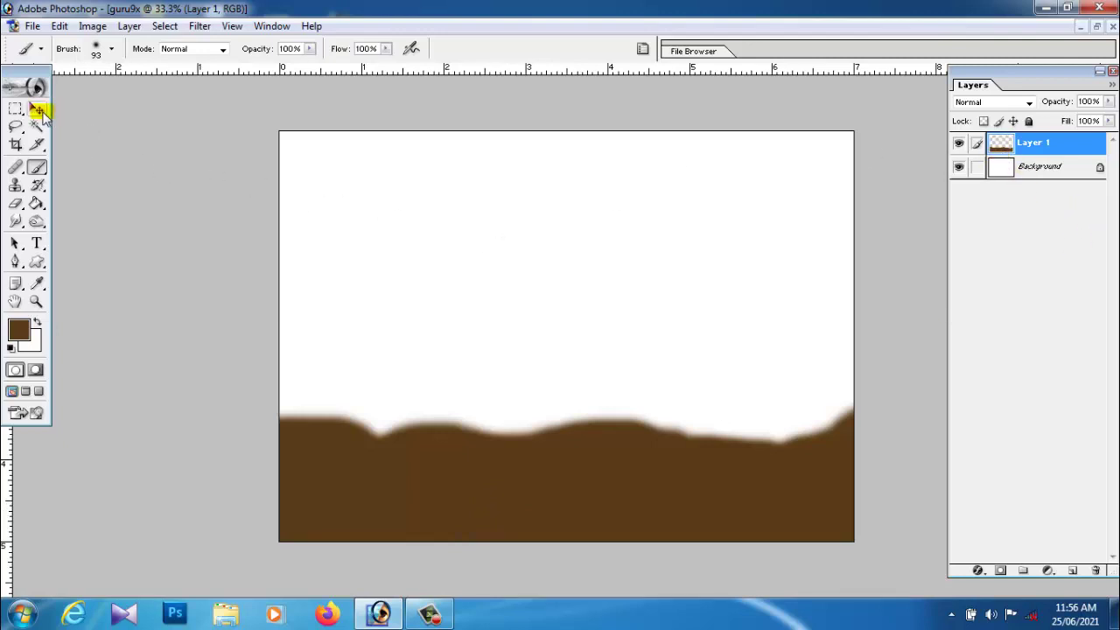
Step: Undo two stray brown sky marks, then move the ground band up and right
left_click_drag(598, 255, 671, 255)
left_click(818, 248)
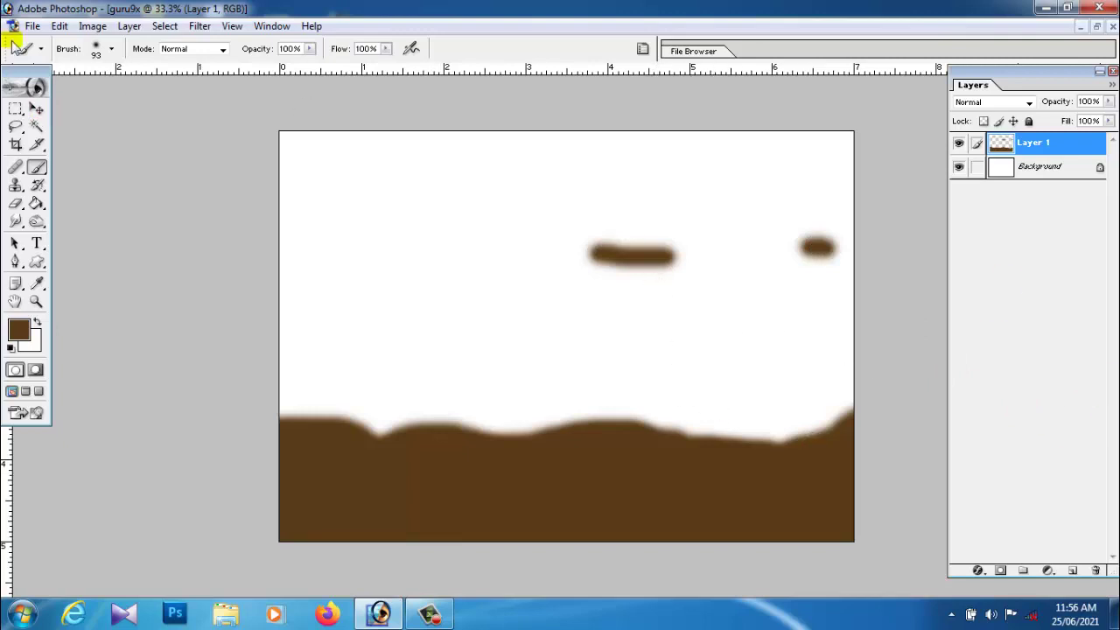
left_click(60, 25)
left_click(91, 81)
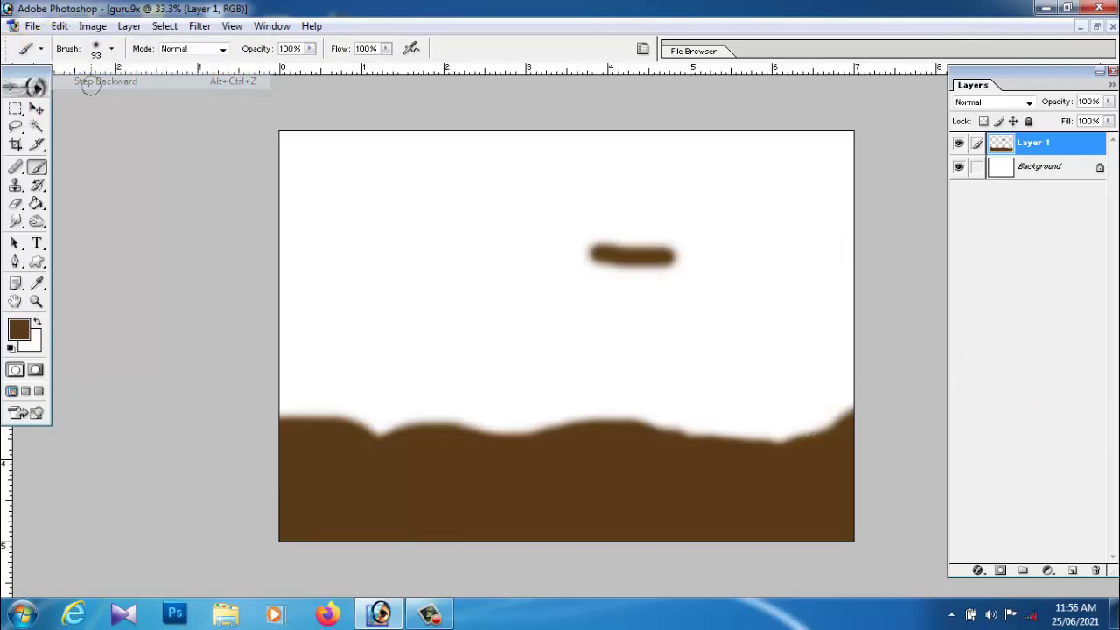
left_click(60, 25)
left_click(83, 80)
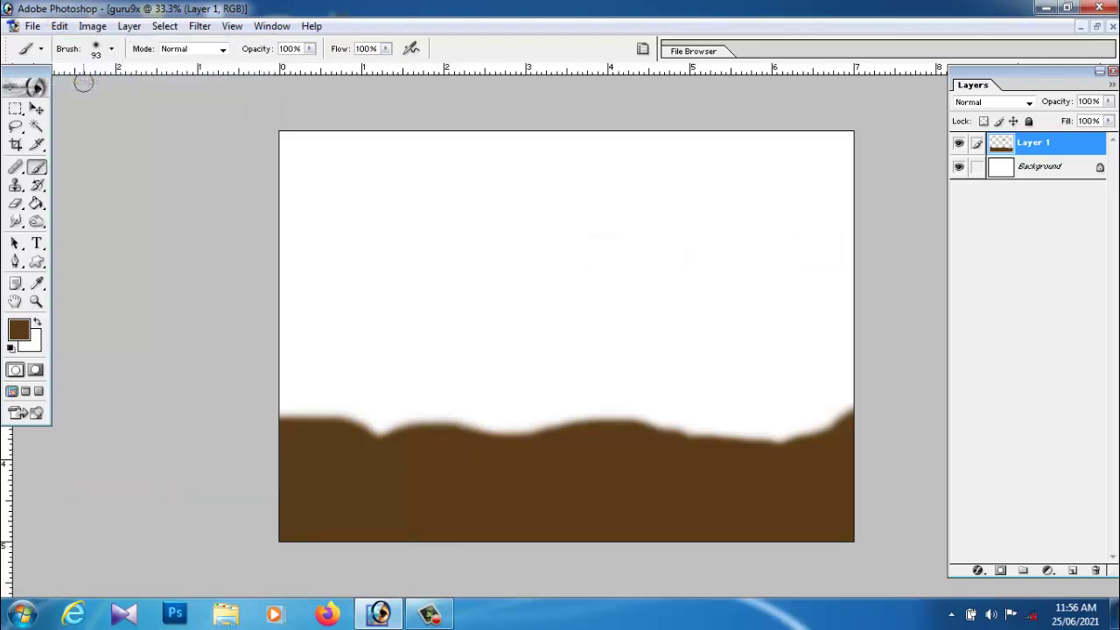
left_click(36, 110)
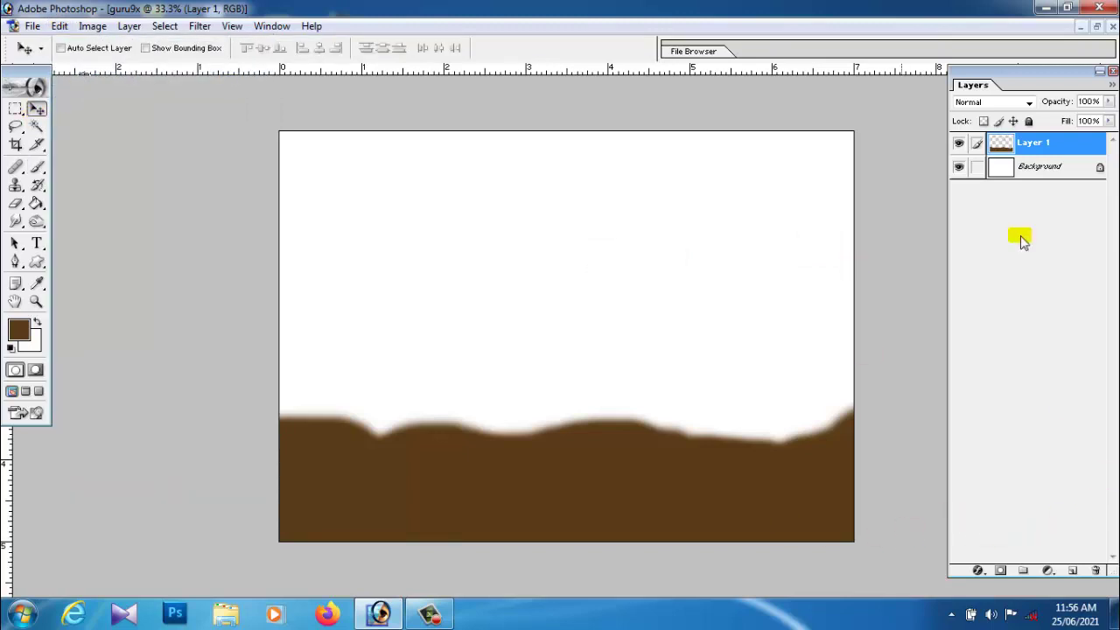
mouse_move(755, 452)
left_mouse_down()
mouse_move(602, 431)
mouse_move(588, 468)
mouse_move(598, 473)
mouse_move(595, 448)
mouse_move(604, 472)
left_mouse_up()
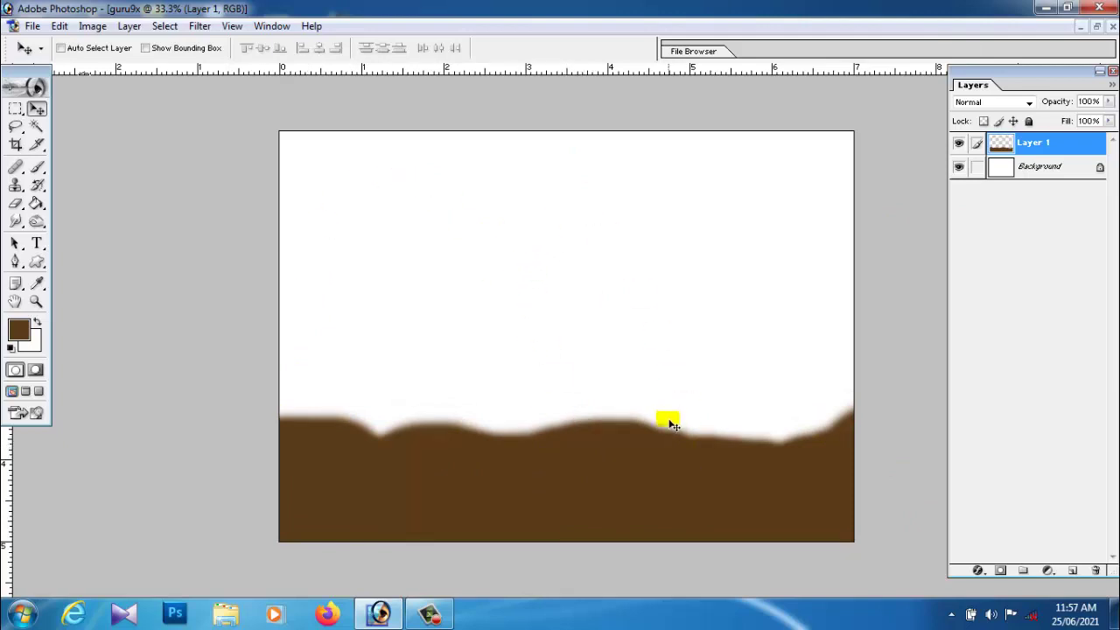
Step: Add Layer 2 for the hills and set a dark green #22591D brush colour
left_click(1073, 570)
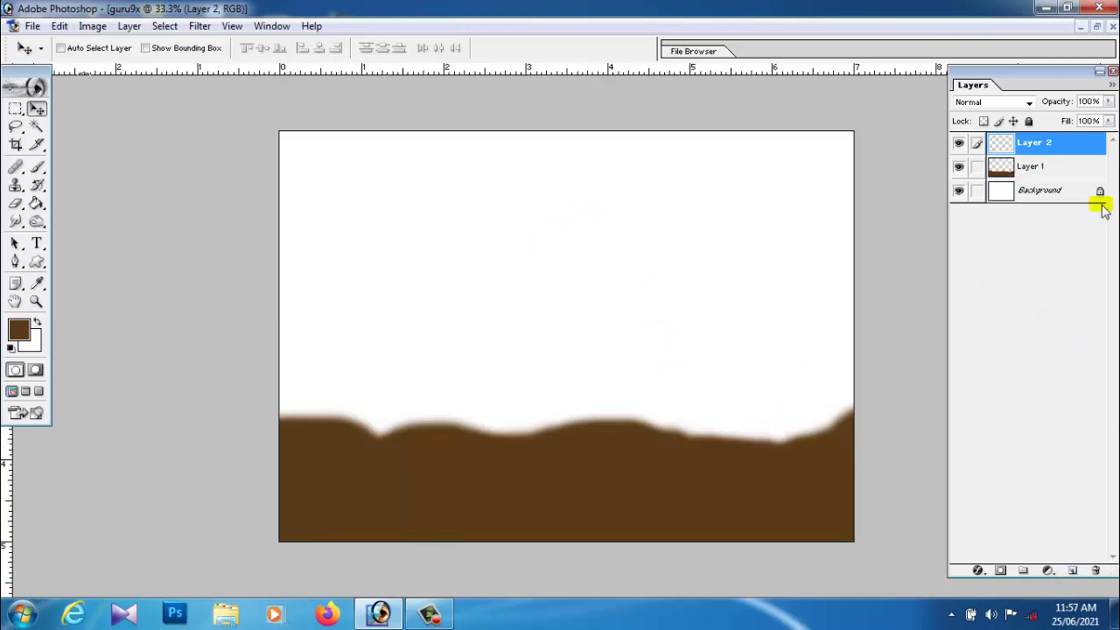
left_click(36, 168)
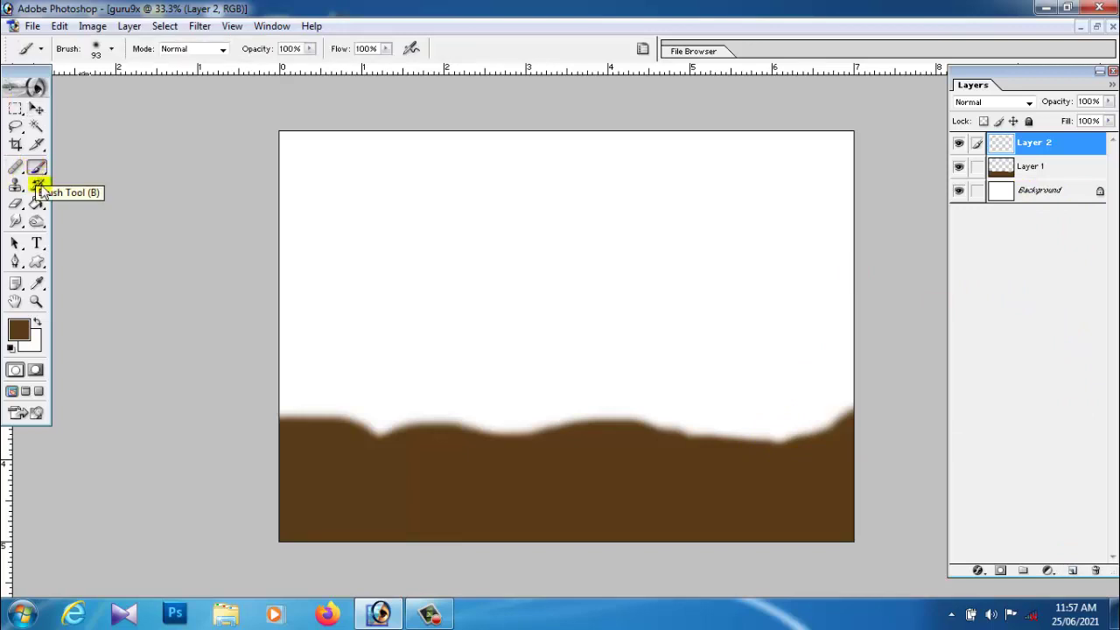
left_click(19, 332)
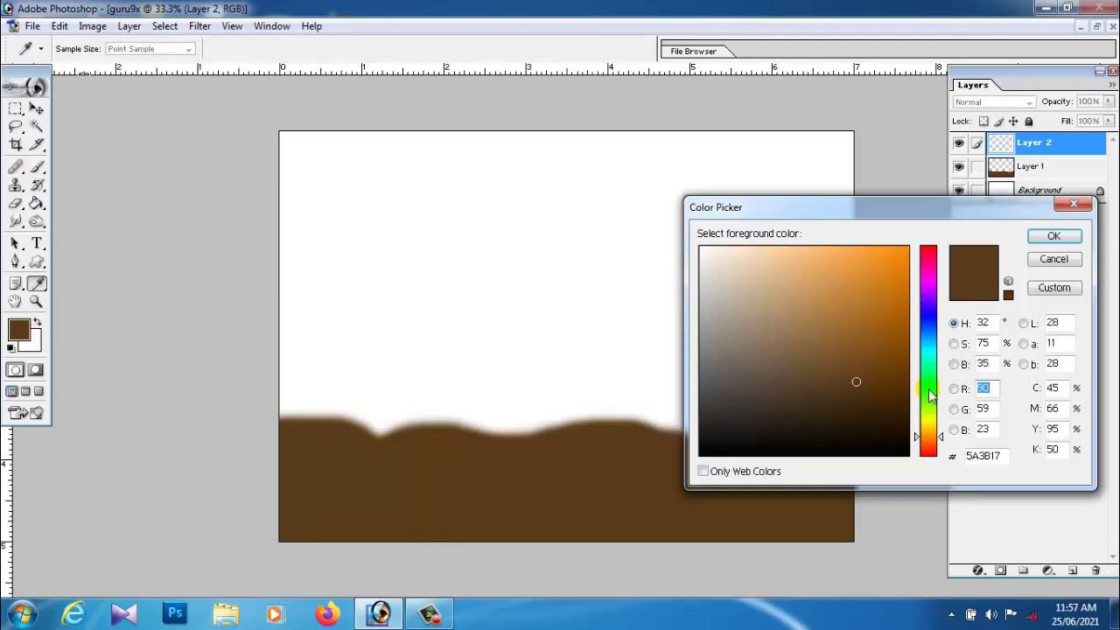
left_click(927, 388)
left_click(843, 398)
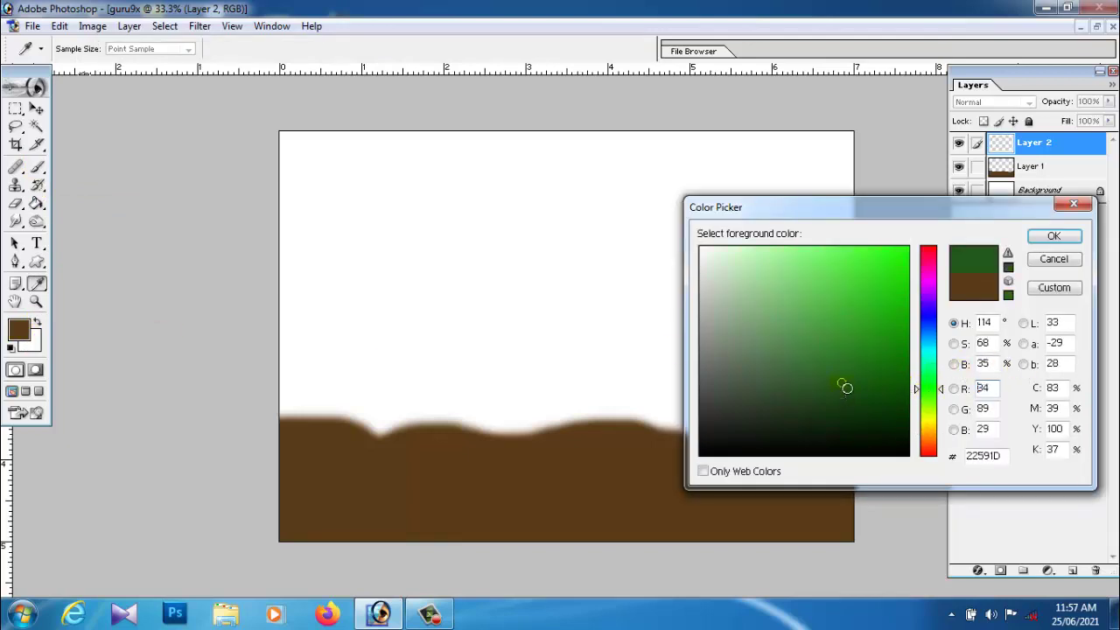
left_click(1054, 235)
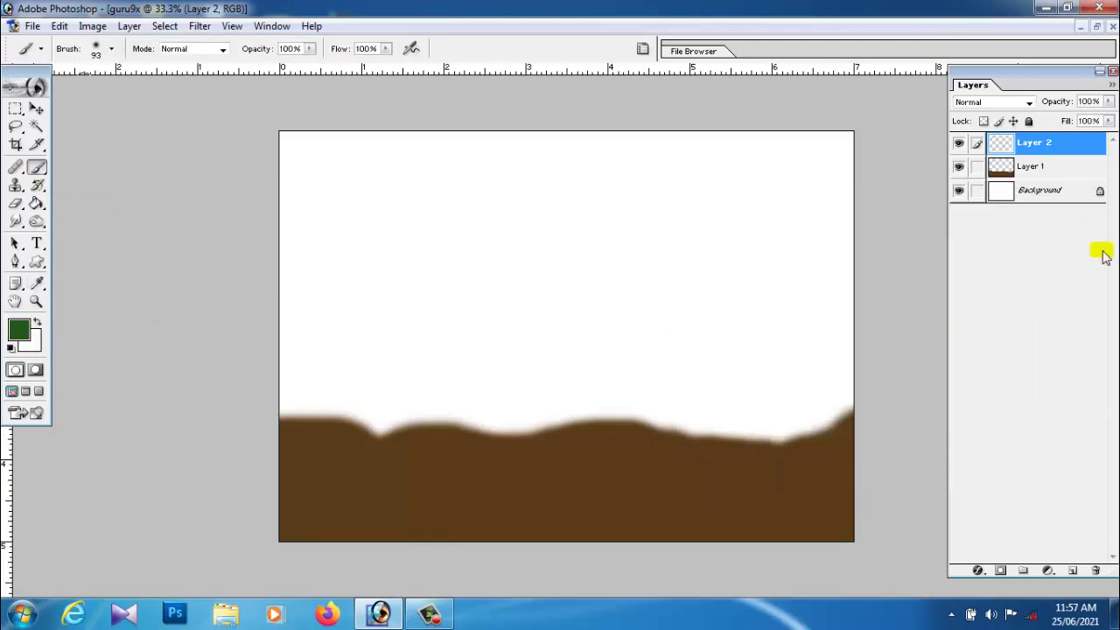
left_click(310, 49)
Step: Lower brush opacity to about half and enlarge the diameter to 143 px, undoing test strokes
left_click_drag(287, 70, 256, 70)
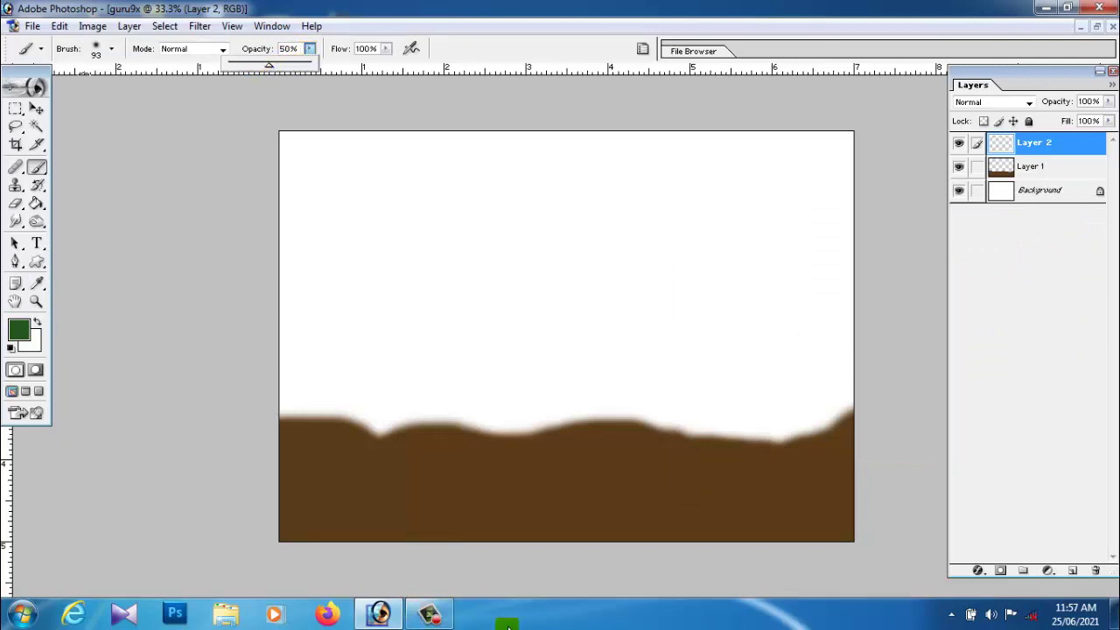
mouse_move(281, 412)
left_mouse_down()
mouse_move(300, 357)
mouse_move(411, 208)
left_mouse_up()
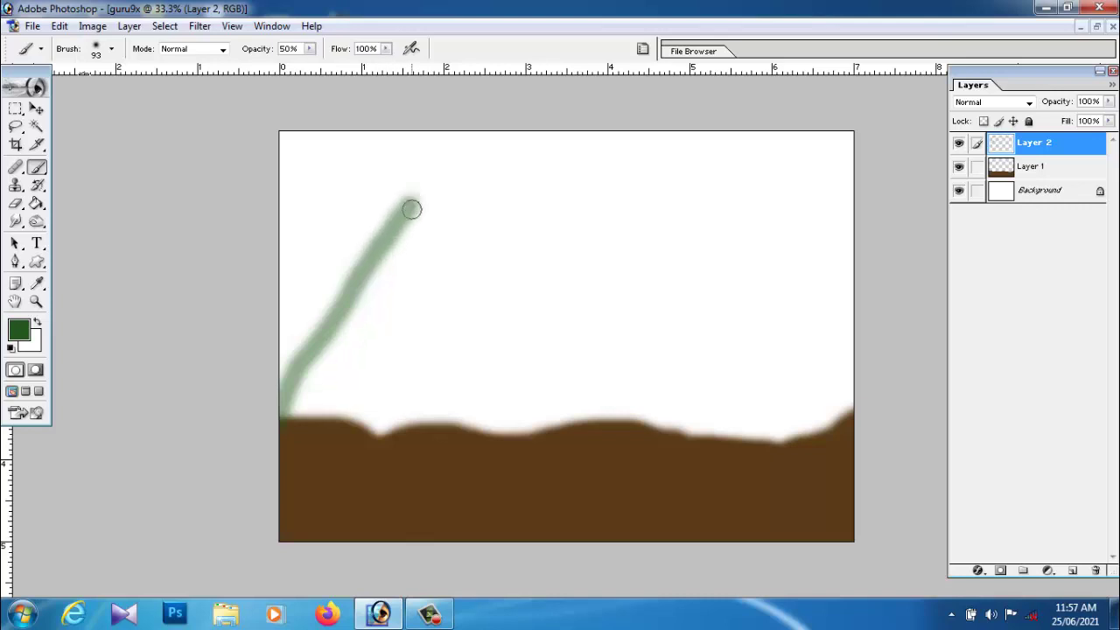
key("ctrl+z")
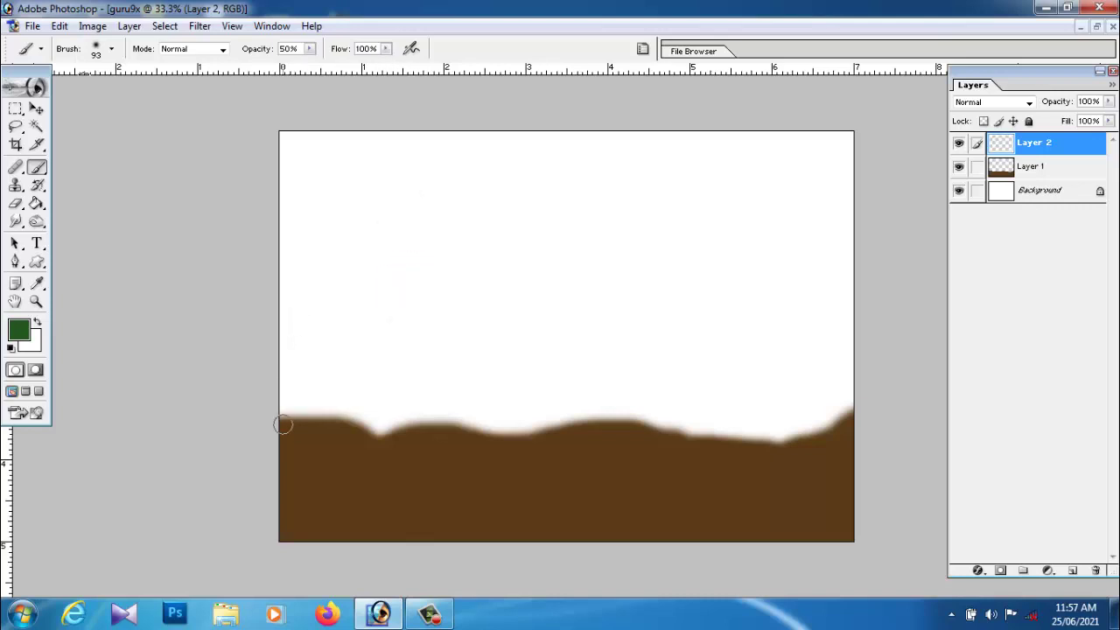
left_click(111, 48)
left_click_drag(110, 91, 118, 91)
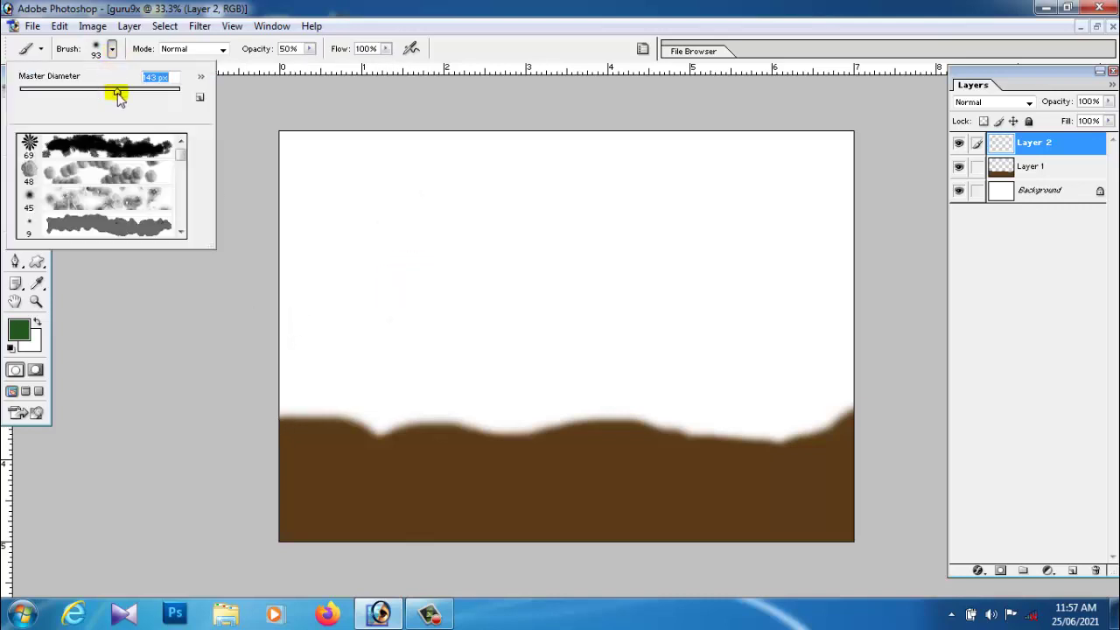
key("Return")
left_click(345, 335)
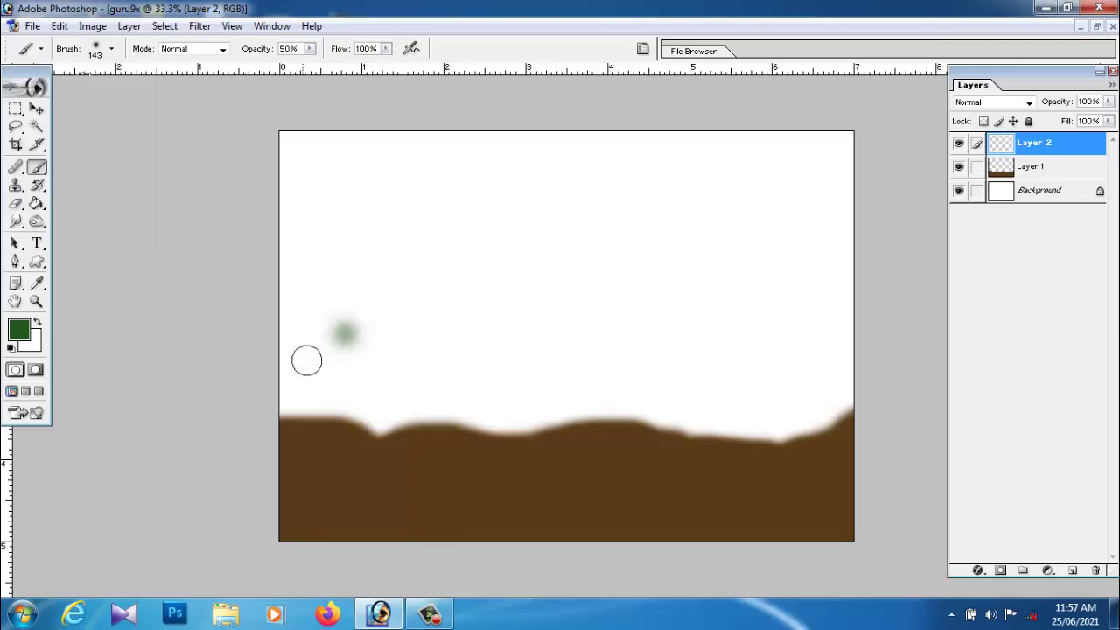
key("ctrl+z")
left_click(308, 49)
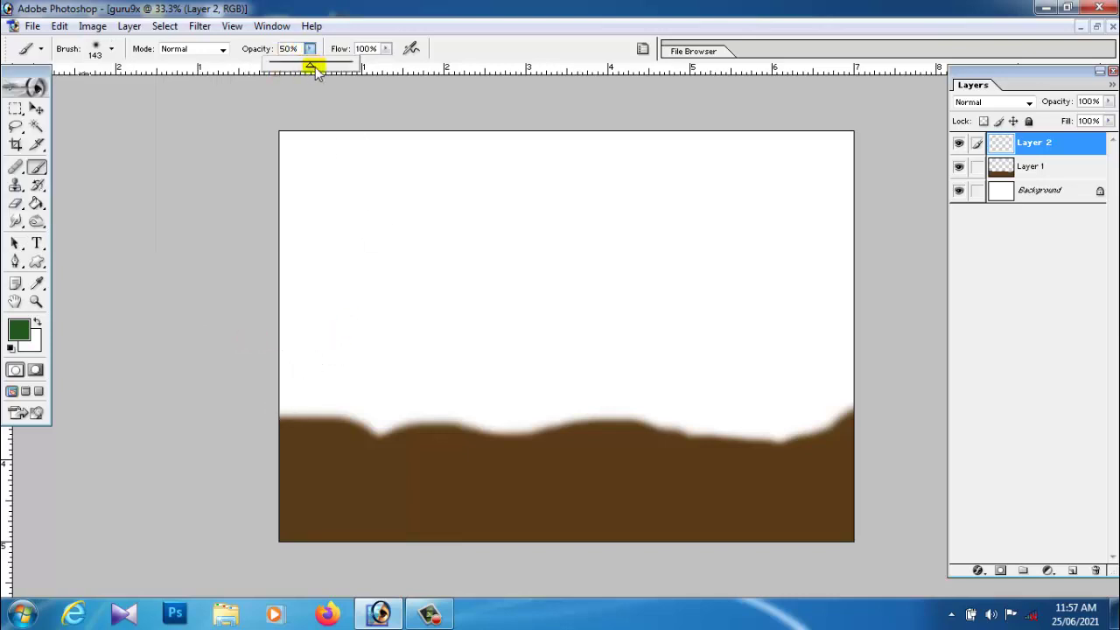
Step: Paint soft green hills at 71% opacity, filling gaps and the valley between them
mouse_move(283, 410)
left_mouse_down()
mouse_move(536, 371)
mouse_move(495, 337)
mouse_move(604, 243)
mouse_move(720, 365)
mouse_move(838, 276)
mouse_move(857, 300)
mouse_move(726, 376)
mouse_move(880, 380)
mouse_move(674, 384)
left_mouse_up()
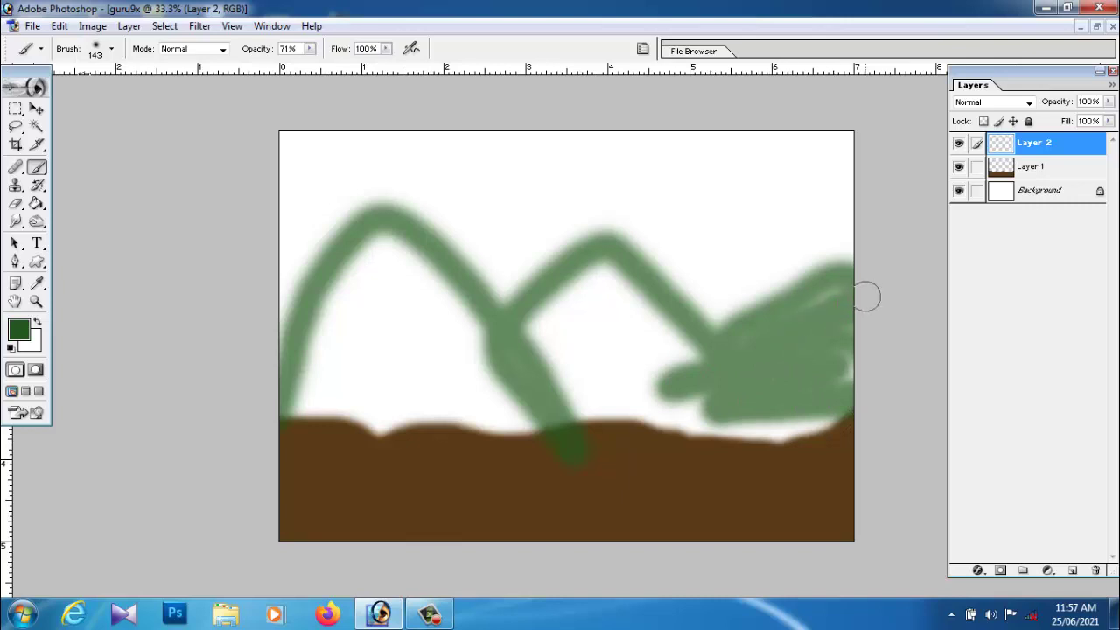
mouse_move(866, 296)
left_mouse_down()
mouse_move(827, 425)
mouse_move(808, 426)
left_mouse_up()
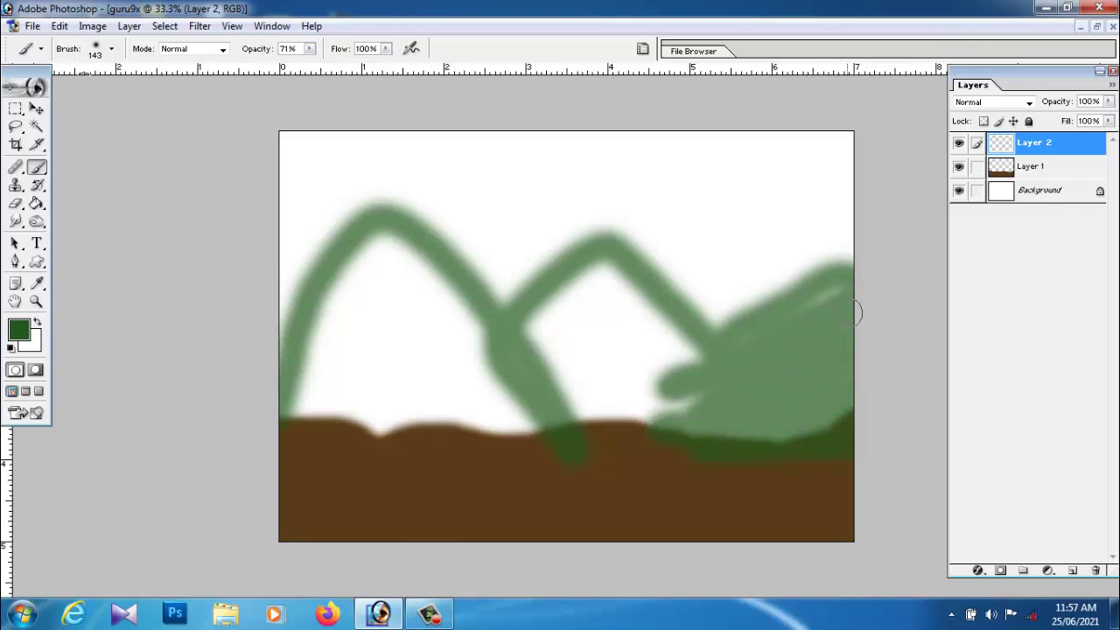
mouse_move(855, 312)
left_mouse_down()
mouse_move(686, 350)
mouse_move(620, 262)
mouse_move(691, 359)
left_mouse_up()
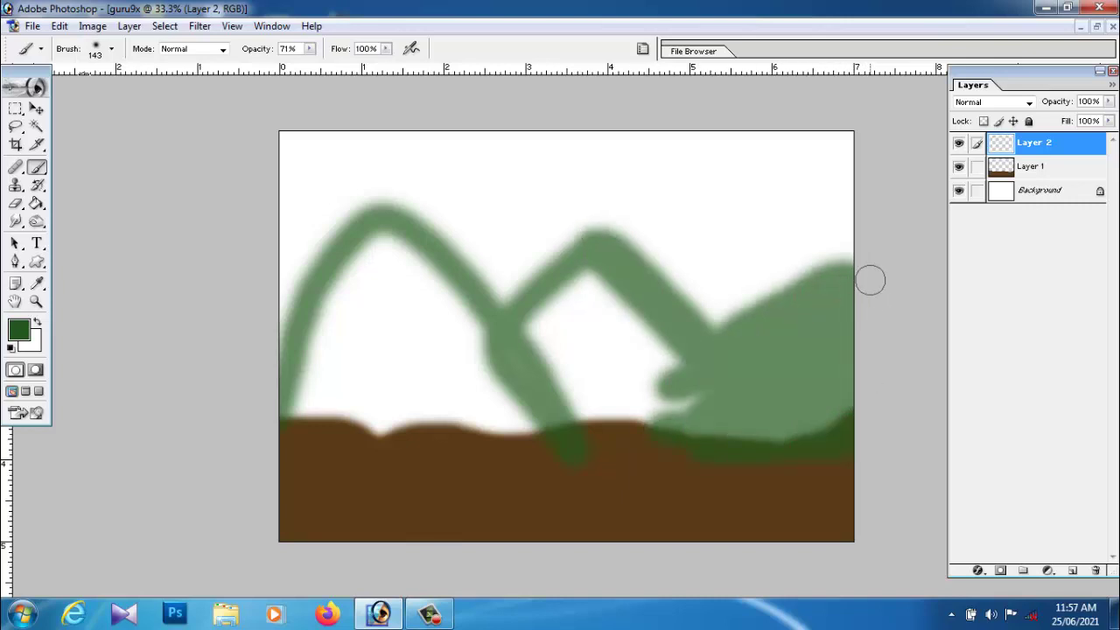
mouse_move(687, 398)
left_mouse_down()
mouse_move(600, 315)
mouse_move(481, 367)
mouse_move(647, 385)
mouse_move(613, 297)
left_mouse_up()
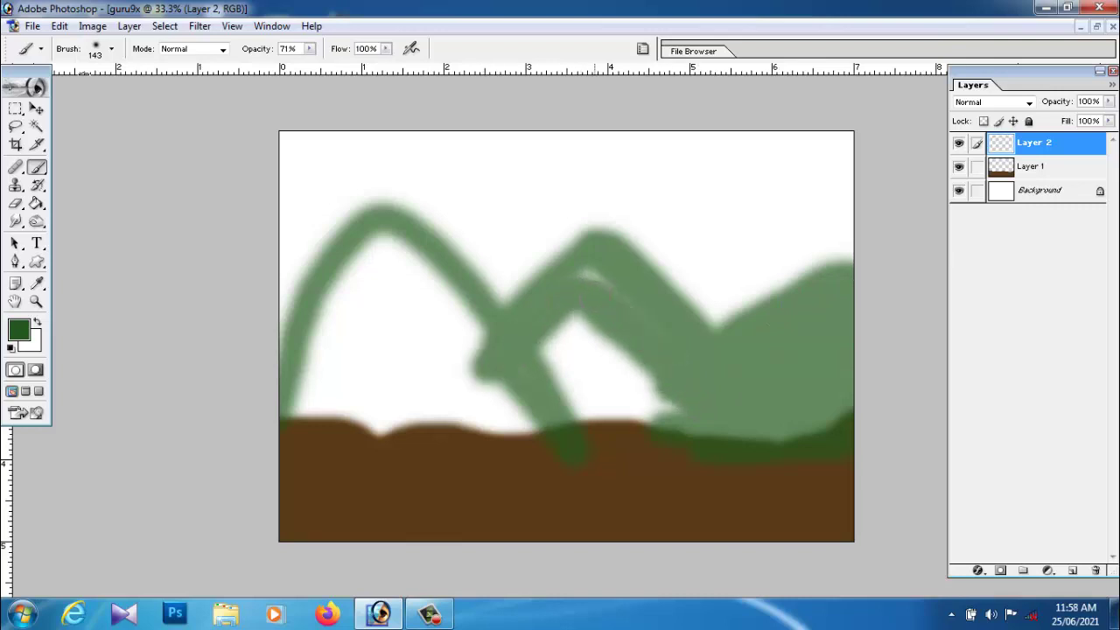
mouse_move(665, 394)
left_mouse_down()
mouse_move(370, 400)
mouse_move(533, 429)
mouse_move(250, 407)
mouse_move(459, 438)
left_mouse_up()
mouse_move(256, 296)
left_mouse_down()
mouse_move(295, 257)
mouse_move(237, 333)
mouse_move(377, 254)
mouse_move(405, 267)
mouse_move(482, 378)
mouse_move(358, 219)
mouse_move(268, 318)
mouse_move(355, 210)
mouse_move(429, 254)
mouse_move(306, 376)
mouse_move(361, 341)
mouse_move(398, 390)
mouse_move(387, 342)
mouse_move(450, 416)
mouse_move(409, 333)
left_mouse_up()
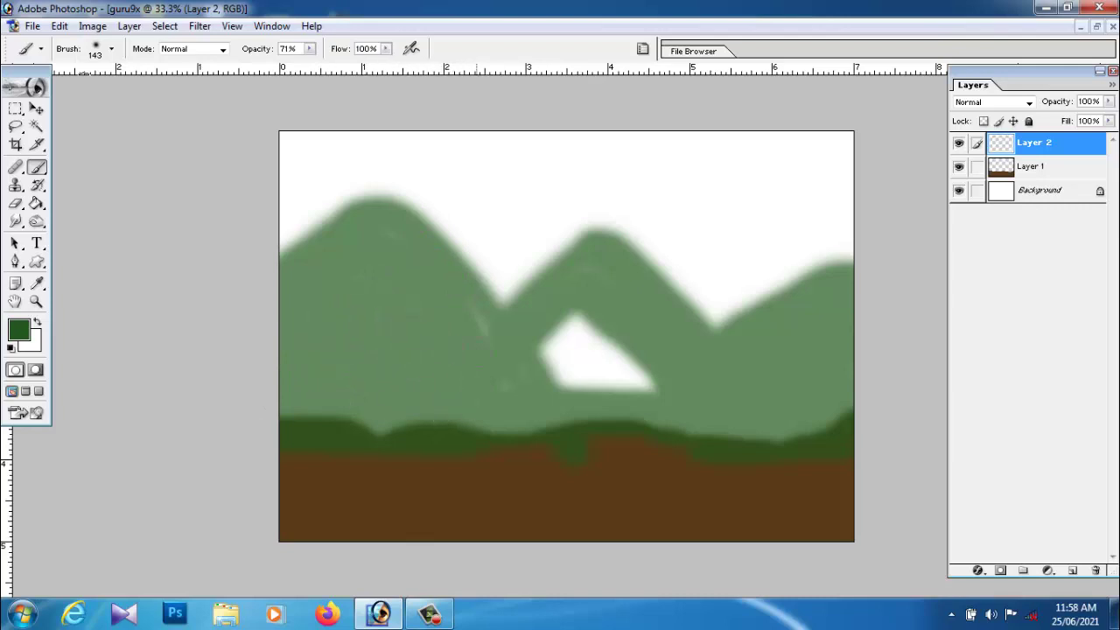
mouse_move(560, 349)
left_mouse_down()
mouse_move(580, 332)
mouse_move(569, 341)
mouse_move(639, 381)
mouse_move(574, 378)
left_mouse_up()
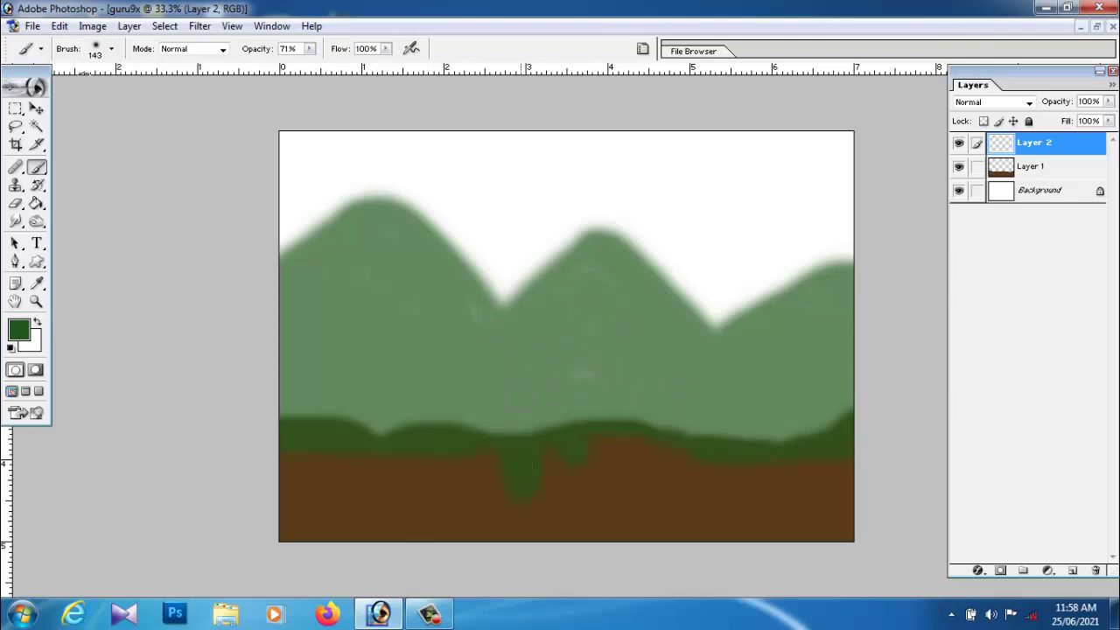
left_click_drag(503, 302, 545, 267)
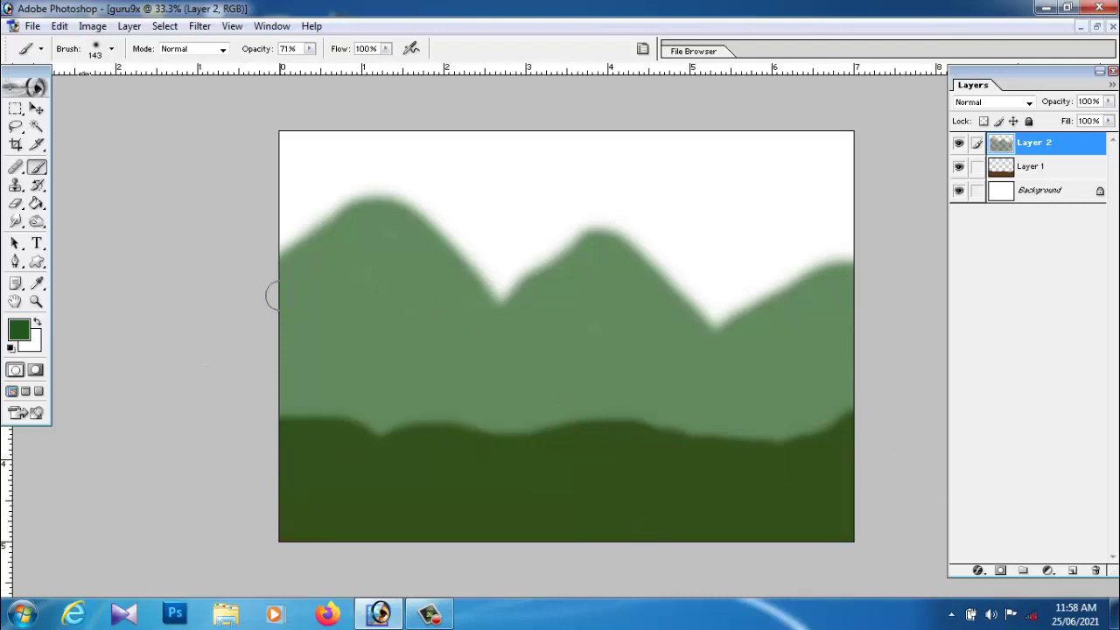
Step: Paint the lower hills and valley solid dark green on Layer 2, keeping a lighter green middle peak
mouse_move(273, 295)
left_mouse_down()
mouse_move(439, 213)
mouse_move(500, 321)
mouse_move(277, 250)
mouse_move(430, 237)
mouse_move(249, 267)
mouse_move(461, 305)
mouse_move(507, 337)
mouse_move(270, 219)
mouse_move(355, 280)
mouse_move(341, 309)
mouse_move(468, 339)
mouse_move(587, 242)
mouse_move(683, 280)
mouse_move(696, 315)
mouse_move(648, 280)
mouse_move(638, 257)
mouse_move(488, 356)
mouse_move(581, 265)
mouse_move(576, 223)
mouse_move(513, 307)
mouse_move(580, 218)
mouse_move(645, 318)
mouse_move(600, 195)
mouse_move(697, 345)
mouse_move(732, 335)
mouse_move(848, 225)
mouse_move(854, 241)
mouse_move(811, 298)
mouse_move(688, 299)
left_mouse_up()
left_click_drag(779, 250, 726, 263)
mouse_move(848, 289)
left_mouse_down()
mouse_move(767, 359)
mouse_move(794, 387)
mouse_move(789, 402)
mouse_move(633, 327)
mouse_move(355, 412)
mouse_move(260, 387)
mouse_move(232, 359)
mouse_move(250, 429)
mouse_move(335, 423)
mouse_move(323, 395)
mouse_move(477, 375)
mouse_move(635, 327)
mouse_move(329, 355)
left_mouse_up()
mouse_move(584, 300)
left_mouse_down()
mouse_move(893, 375)
mouse_move(670, 435)
left_mouse_up()
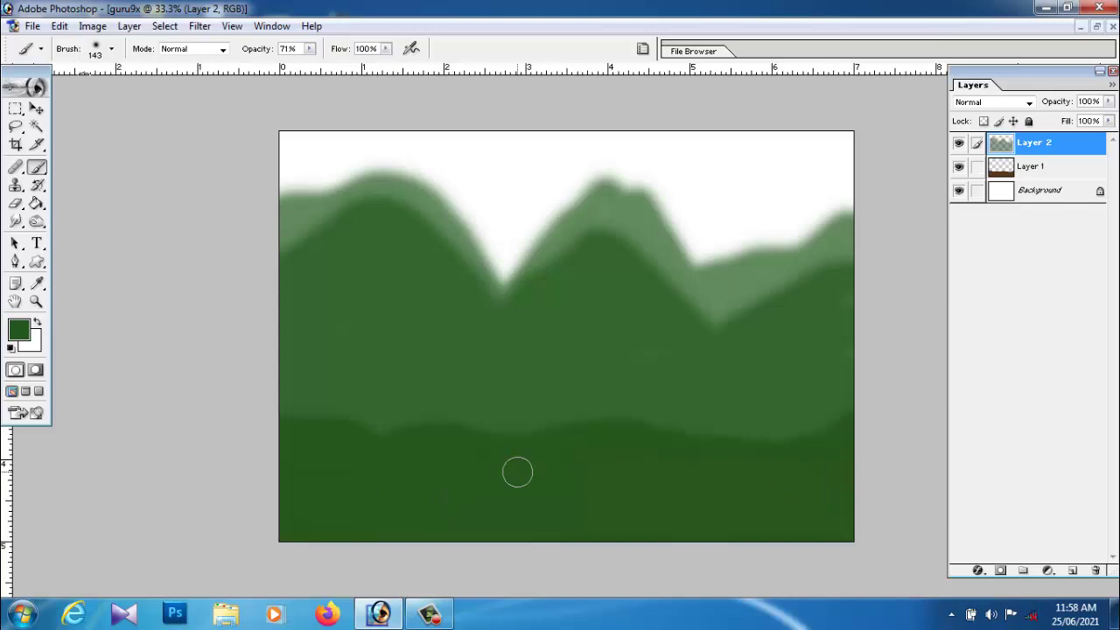
mouse_move(583, 221)
left_mouse_down()
mouse_move(604, 181)
mouse_move(634, 180)
left_mouse_up()
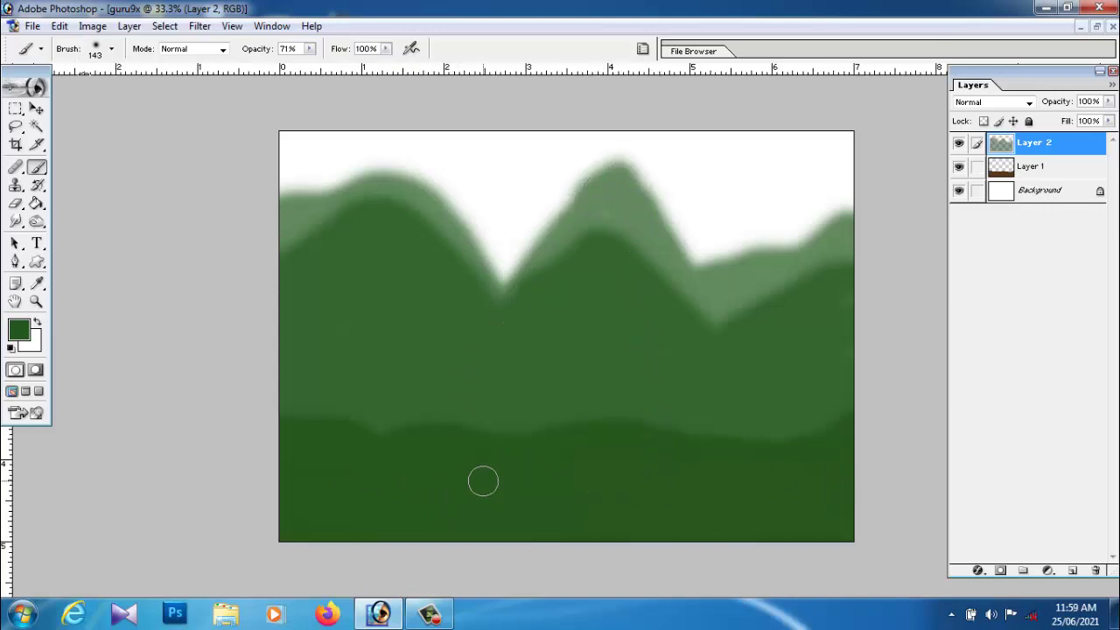
Step: Move Layer 2 below the brown ground Layer 1 and add a new empty Layer 3
left_click(36, 108)
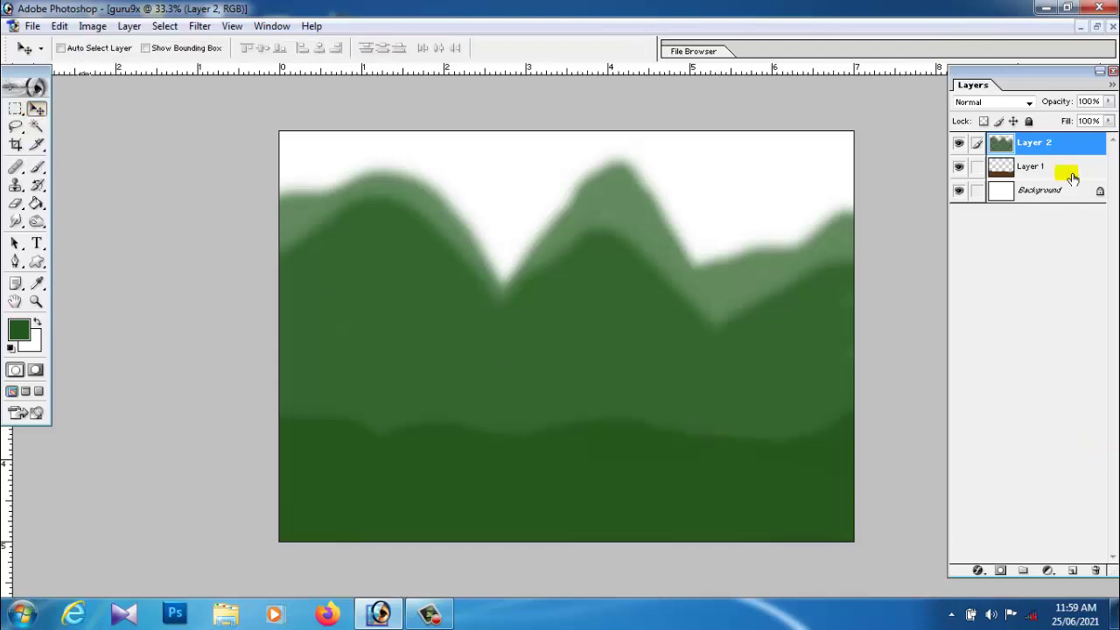
left_click(1029, 171)
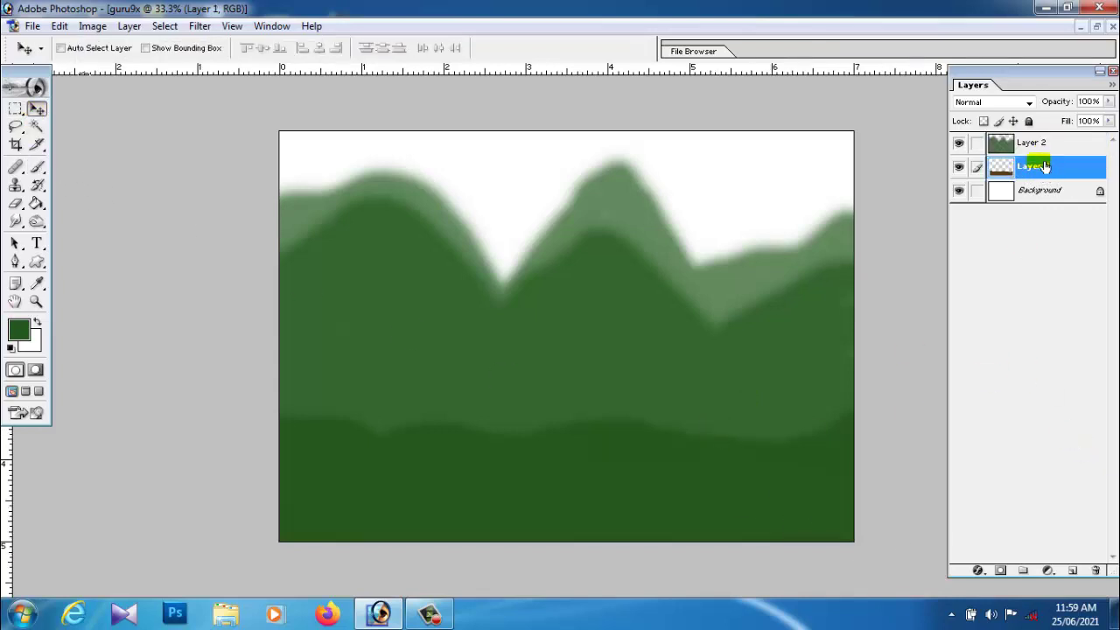
left_click(1046, 145)
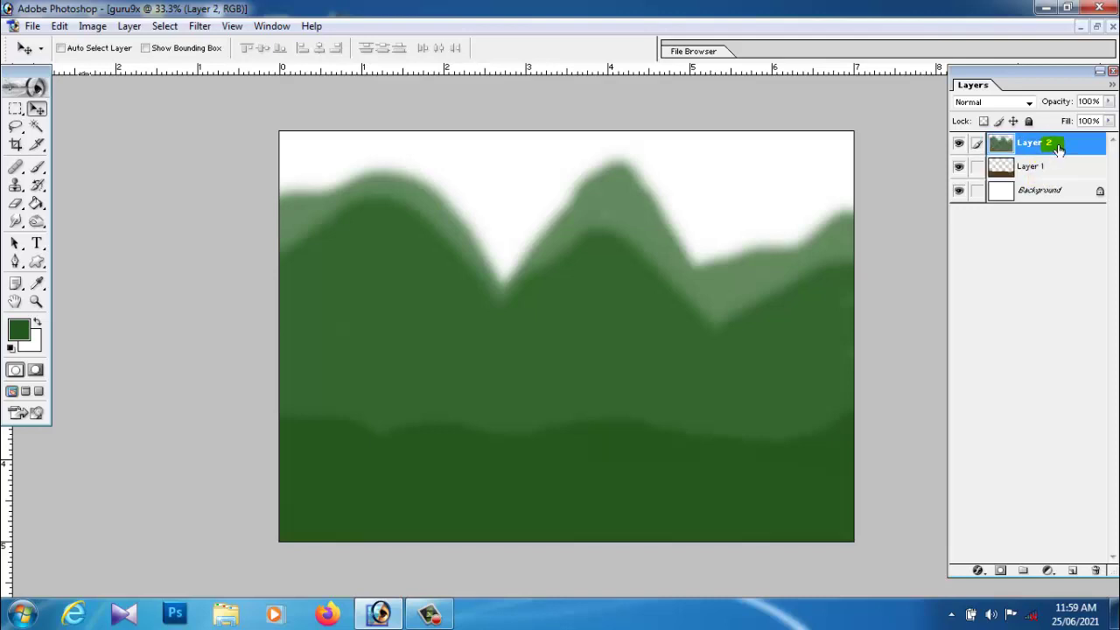
left_click_drag(1058, 149, 1058, 182)
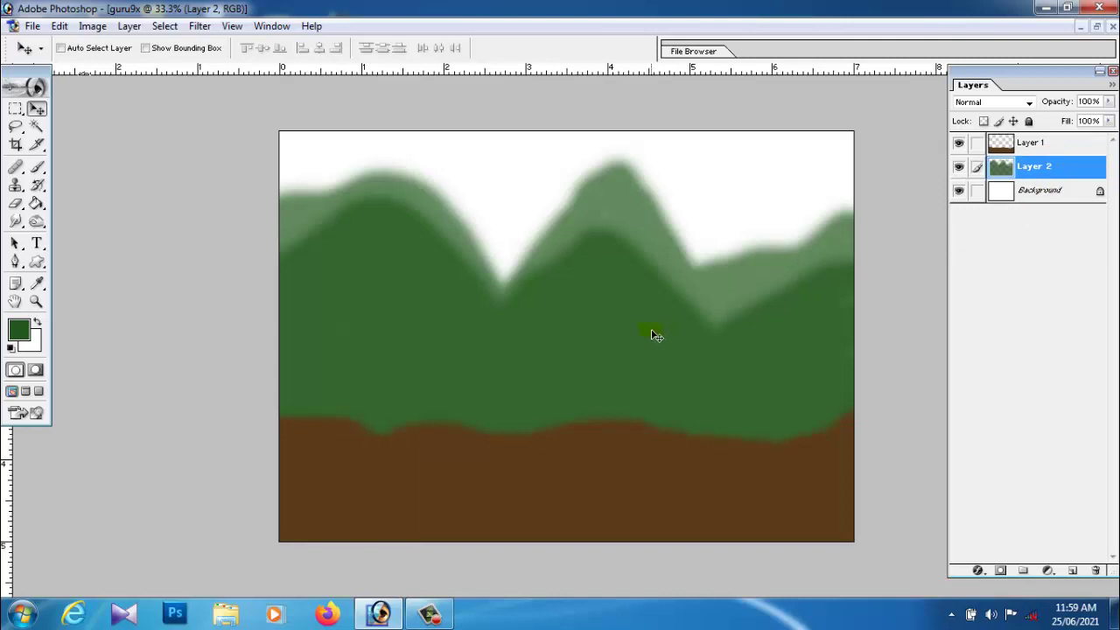
left_click(746, 196)
left_click(1072, 570)
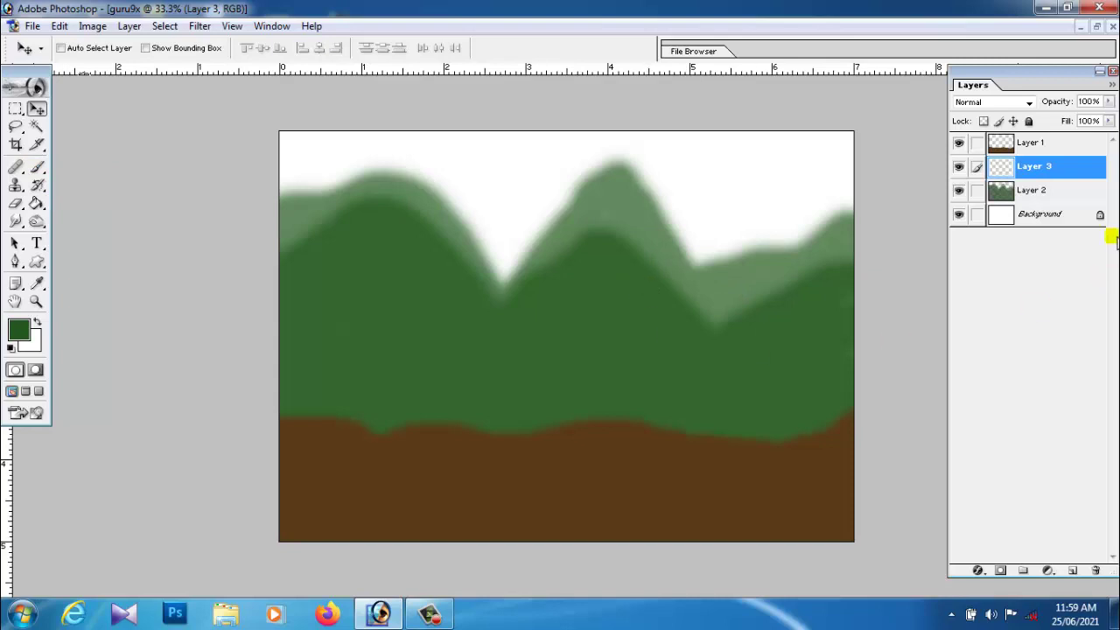
Step: Set the brush's foreground colour to bright blue
left_click(35, 170)
left_click(26, 335)
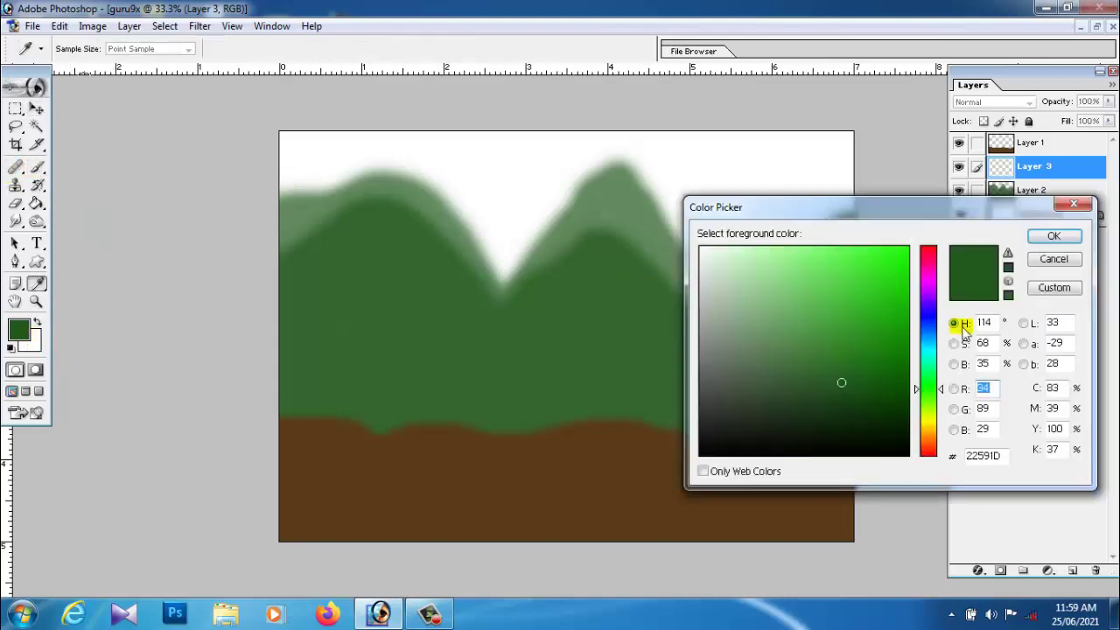
left_click(930, 342)
left_click(885, 284)
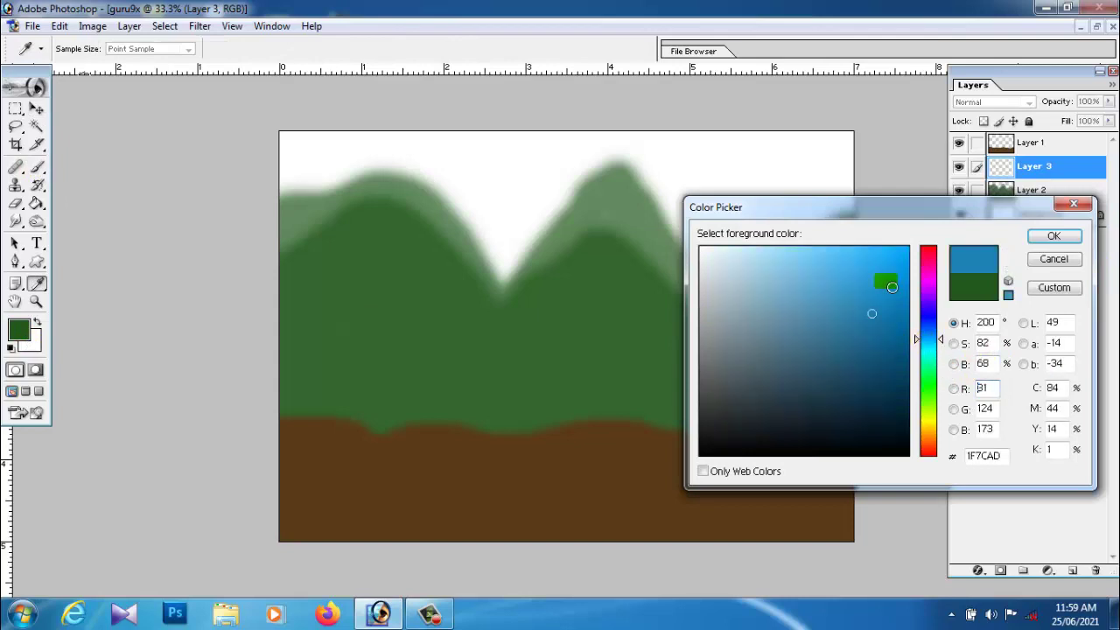
left_click(908, 297)
left_click(1050, 236)
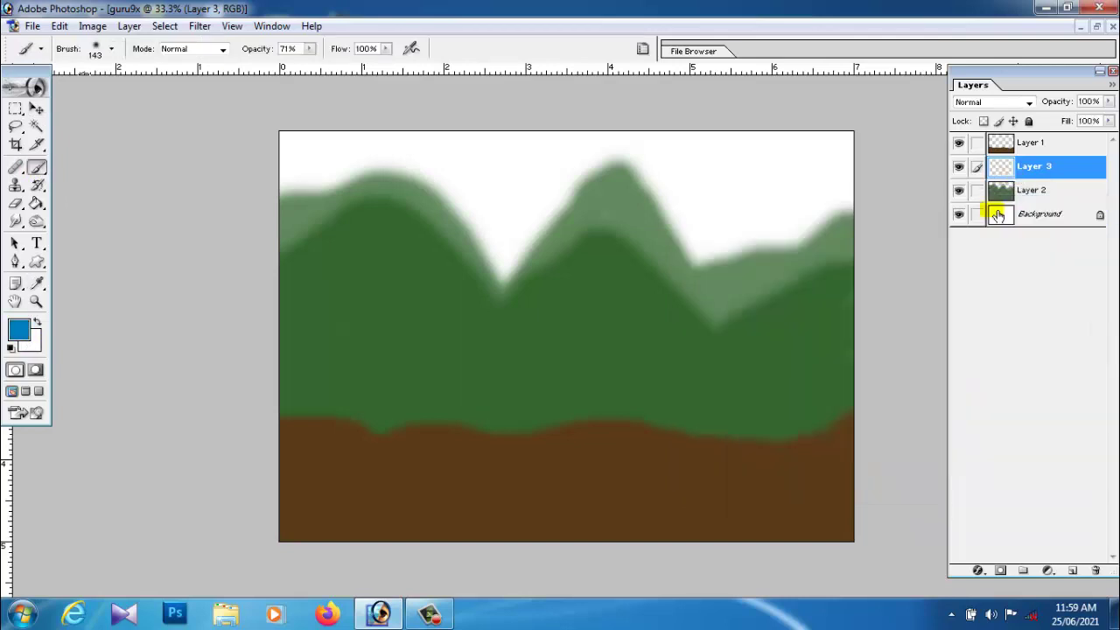
Step: Paint the upper canvas solid blue down to the ground at 100% brush opacity
mouse_move(719, 154)
left_mouse_down()
mouse_move(368, 160)
mouse_move(289, 145)
left_mouse_up()
mouse_move(288, 210)
left_mouse_down()
mouse_move(927, 202)
mouse_move(849, 175)
left_mouse_up()
mouse_move(413, 219)
left_mouse_down()
mouse_move(405, 243)
mouse_move(513, 237)
mouse_move(262, 275)
mouse_move(413, 283)
mouse_move(889, 396)
mouse_move(726, 333)
left_mouse_up()
left_click_drag(298, 363, 300, 430)
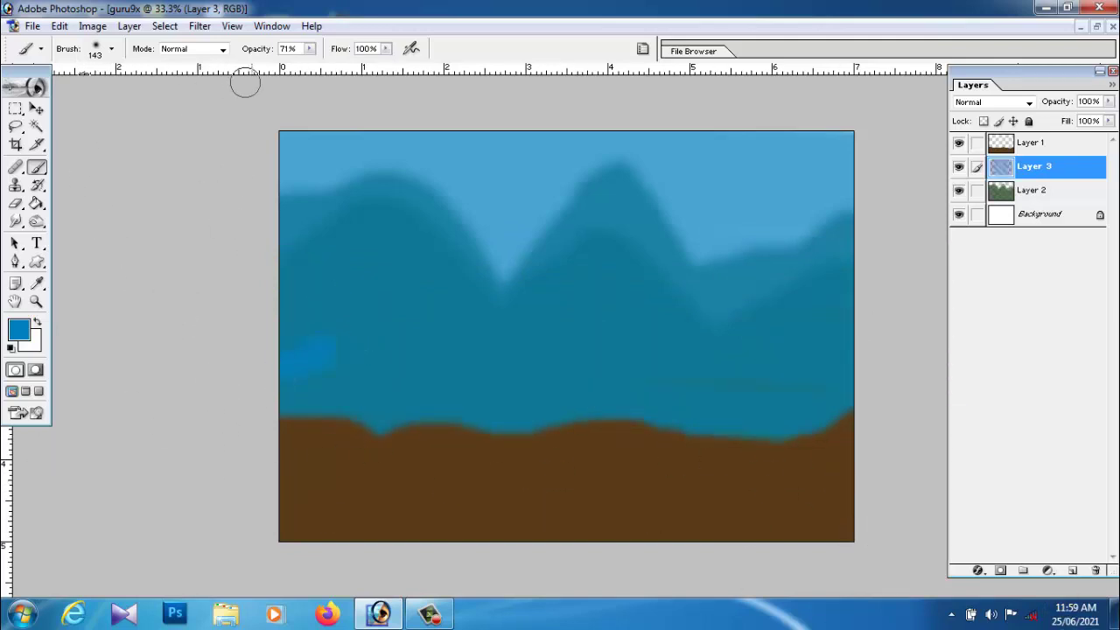
left_click_drag(309, 48, 486, 79)
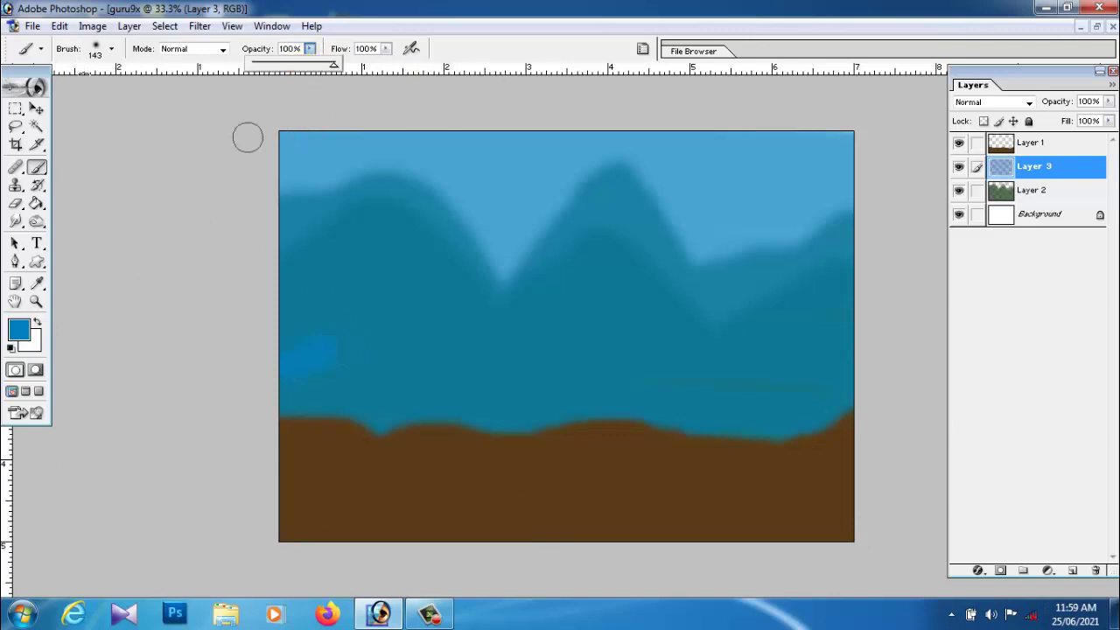
mouse_move(248, 137)
left_mouse_down()
mouse_move(825, 183)
mouse_move(97, 227)
mouse_move(879, 329)
mouse_move(391, 248)
left_mouse_up()
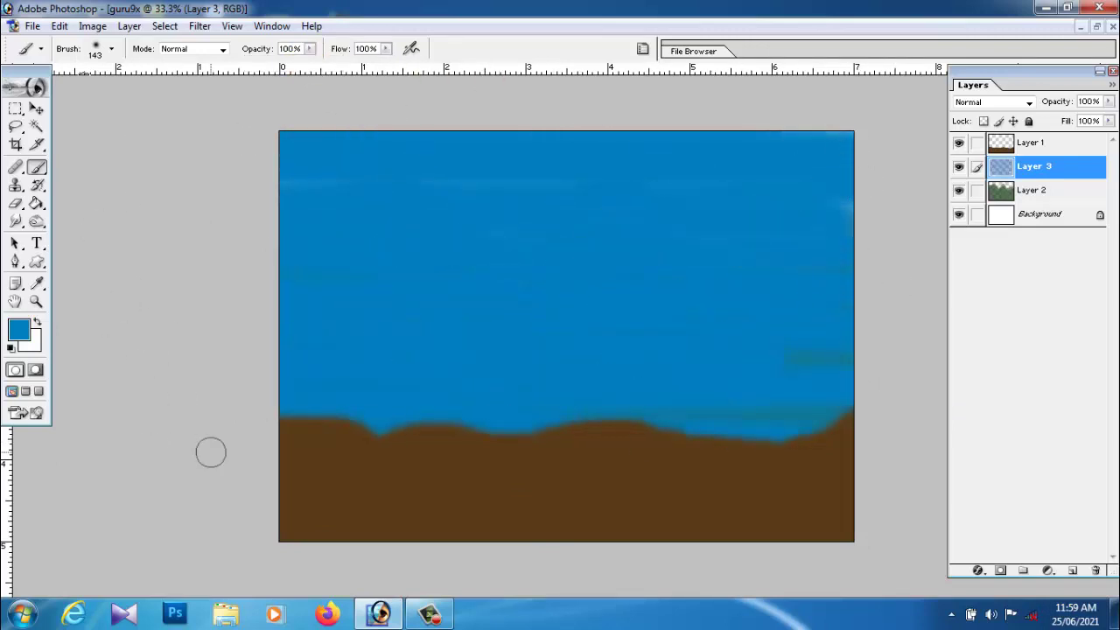
Step: Move Layer 3 beneath the hills Layer 2
left_click(36, 107)
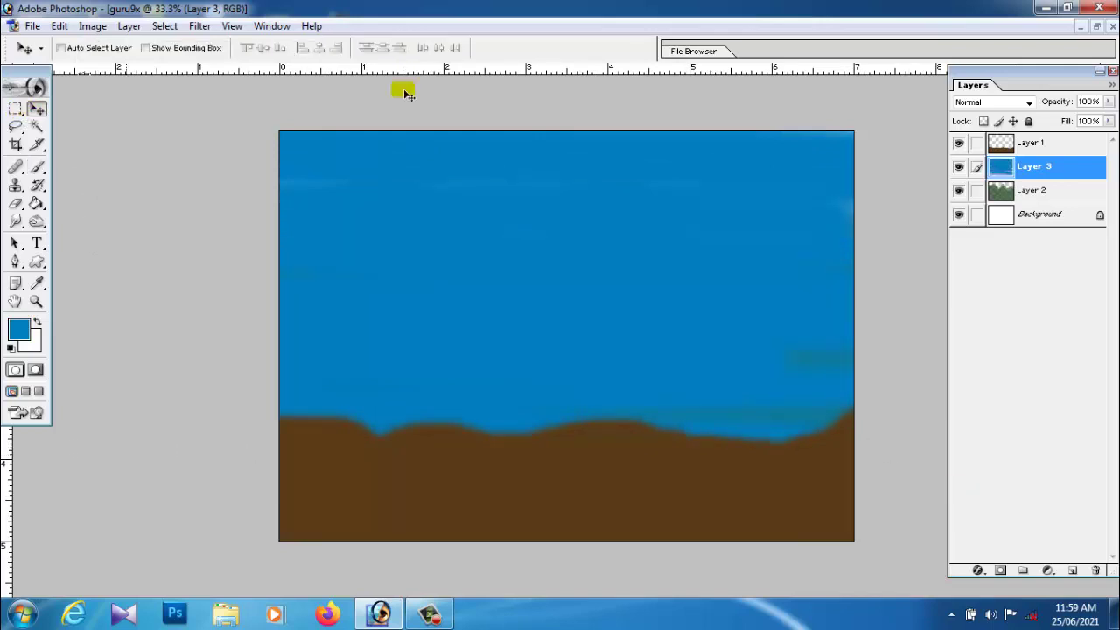
left_click(1041, 168)
left_click_drag(1039, 172, 1044, 213)
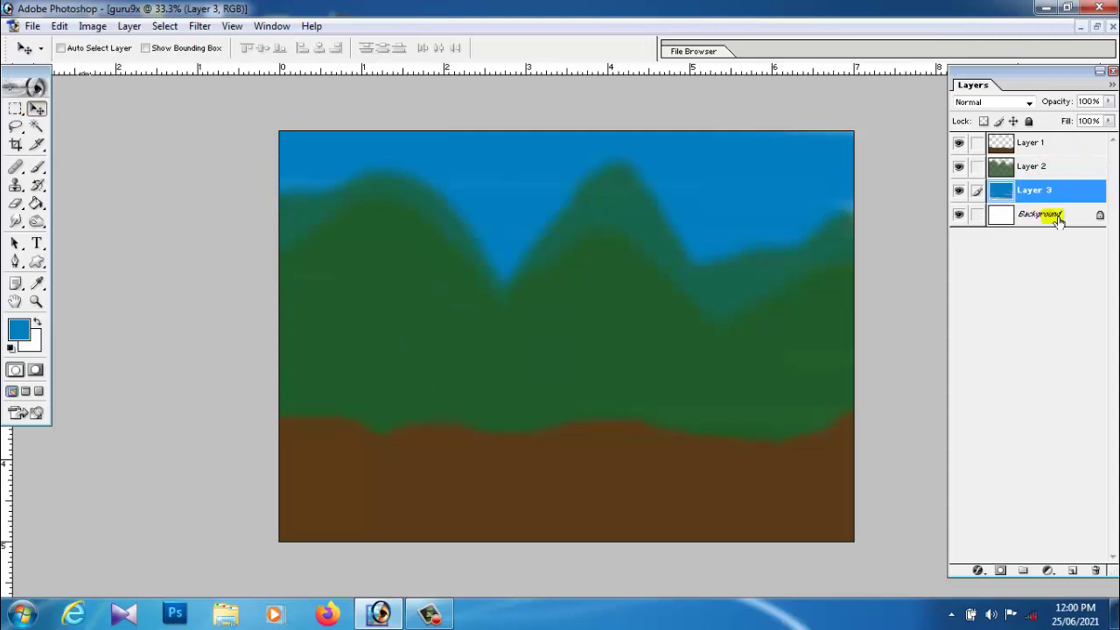
Step: Set the foreground to light blue 72CDFC and brush light streaks across the sky
left_click(19, 329)
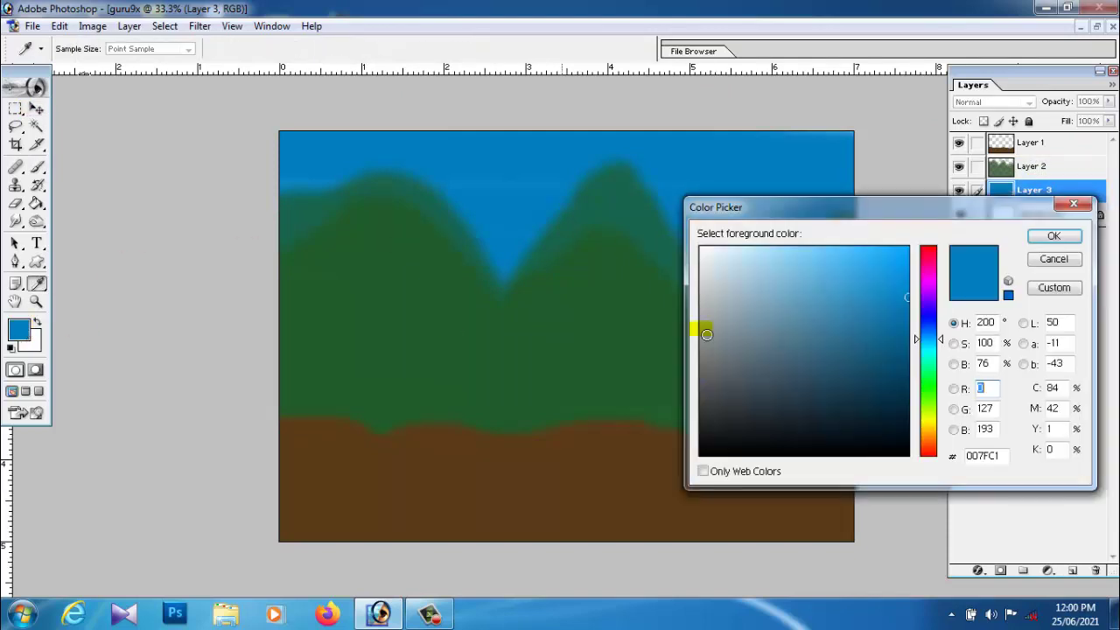
left_click(816, 251)
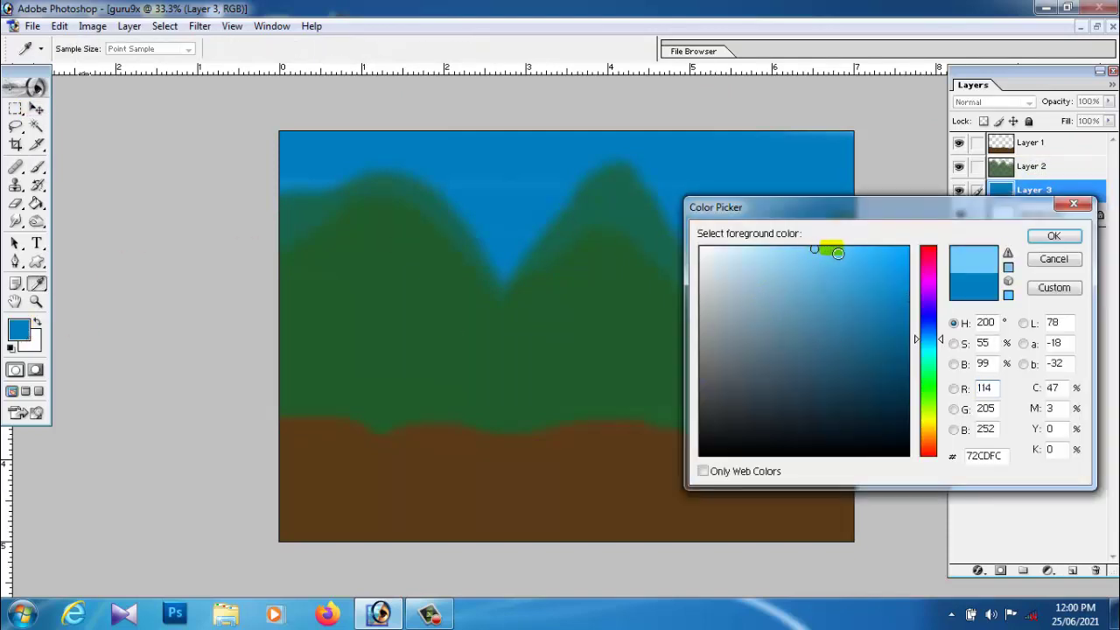
left_click(1053, 235)
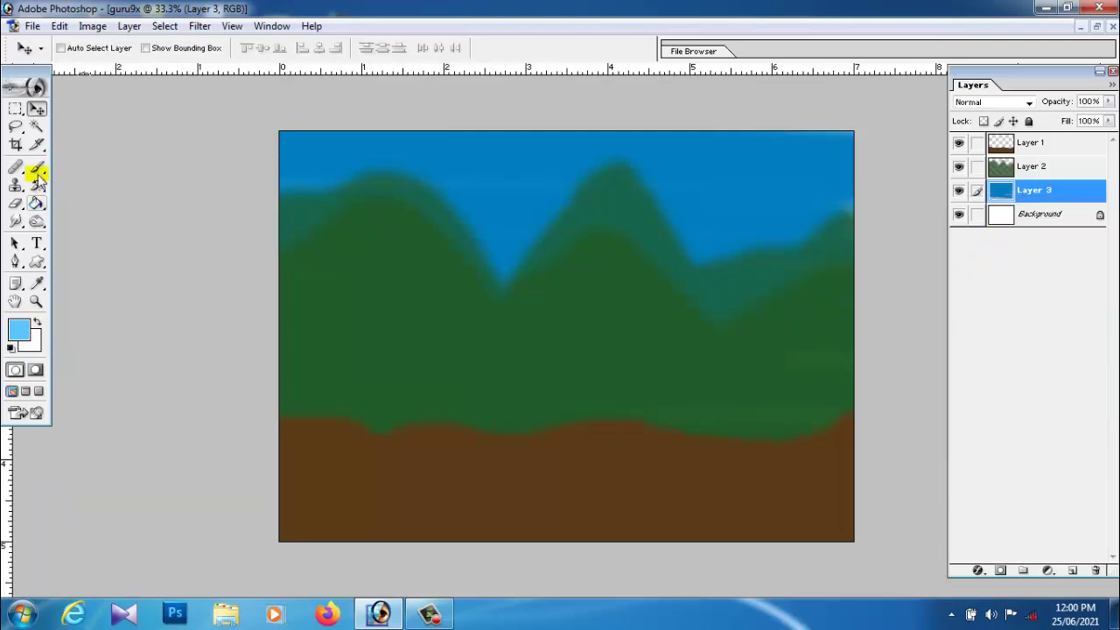
left_click(36, 171)
mouse_move(250, 155)
left_mouse_down()
mouse_move(580, 143)
mouse_move(827, 203)
mouse_move(617, 295)
mouse_move(813, 251)
mouse_move(421, 173)
left_mouse_up()
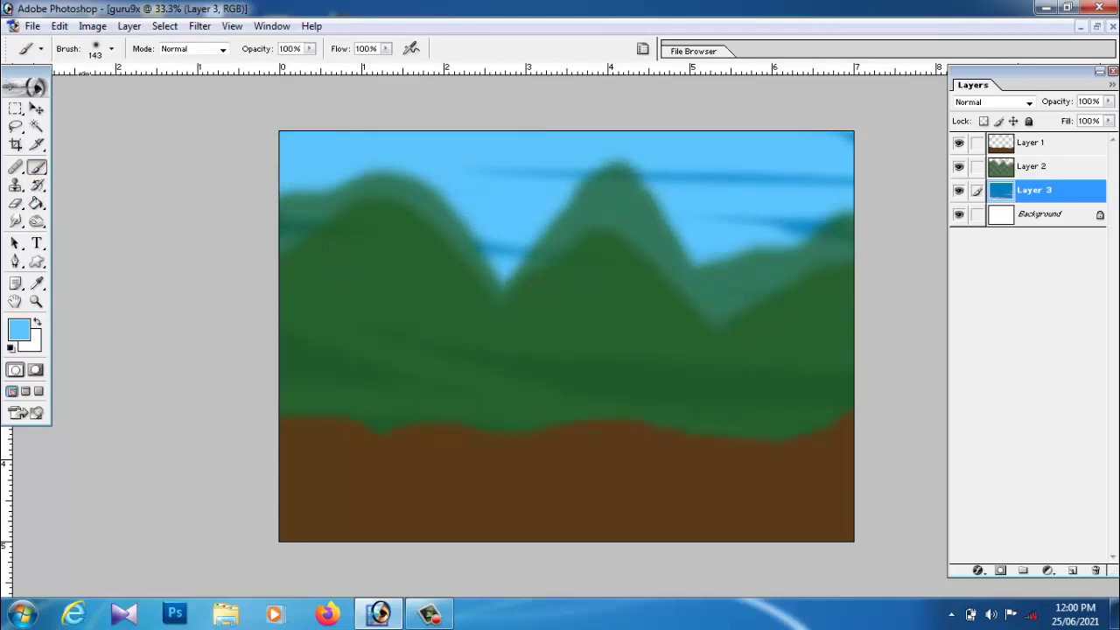
left_click(36, 108)
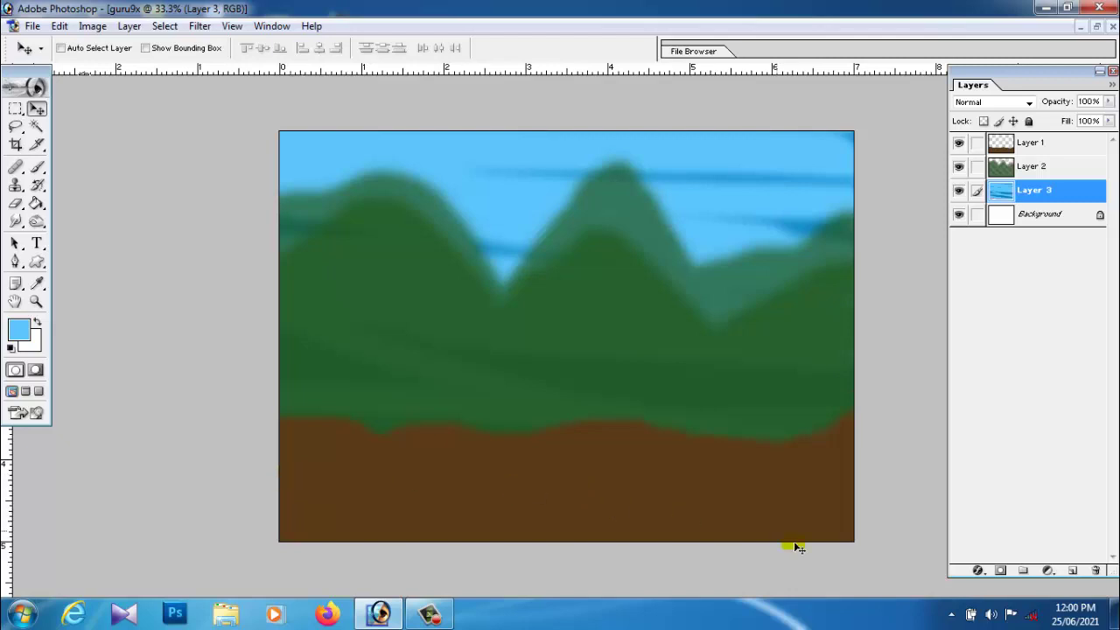
Step: Add a new Layer 4 and choose the 134 grass brush
left_click(35, 167)
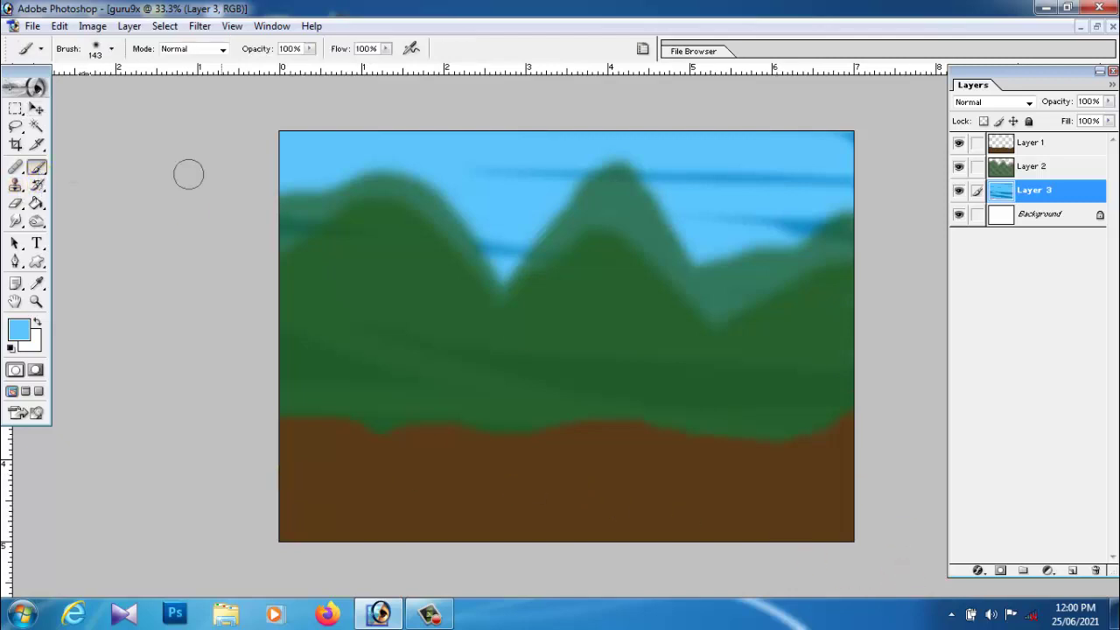
left_click(1073, 570)
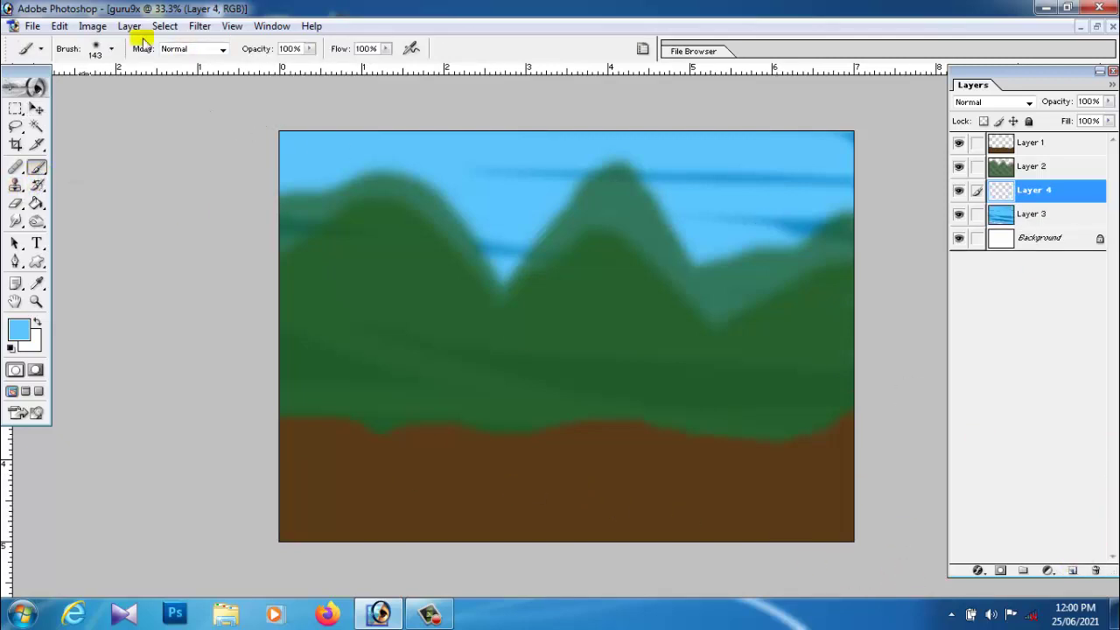
left_click(112, 49)
left_click_drag(175, 150, 178, 210)
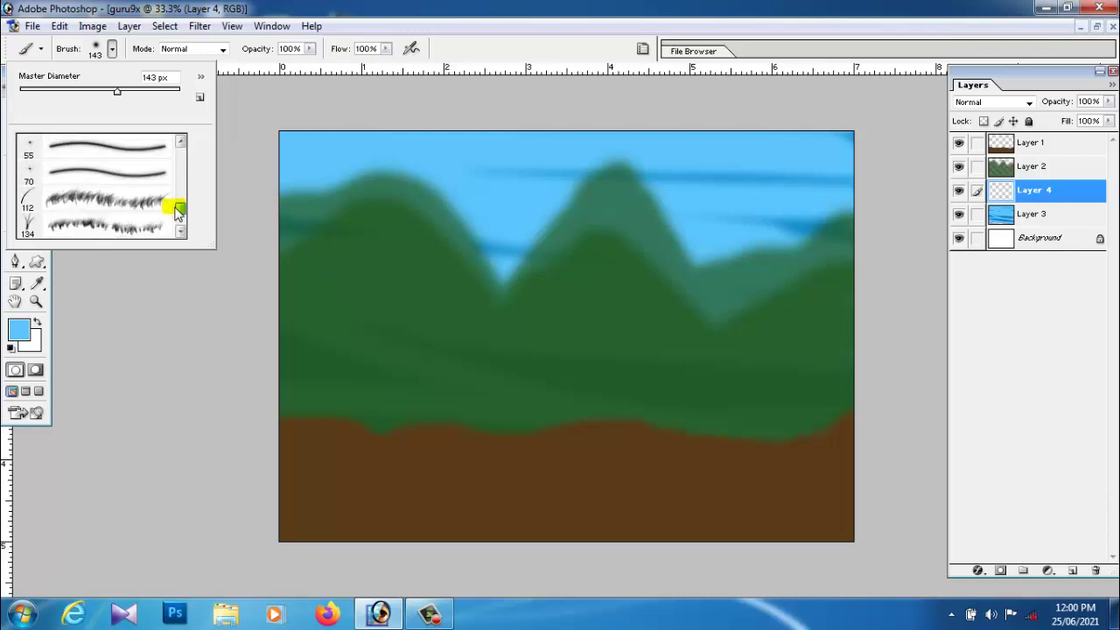
left_click(96, 230)
key("Return")
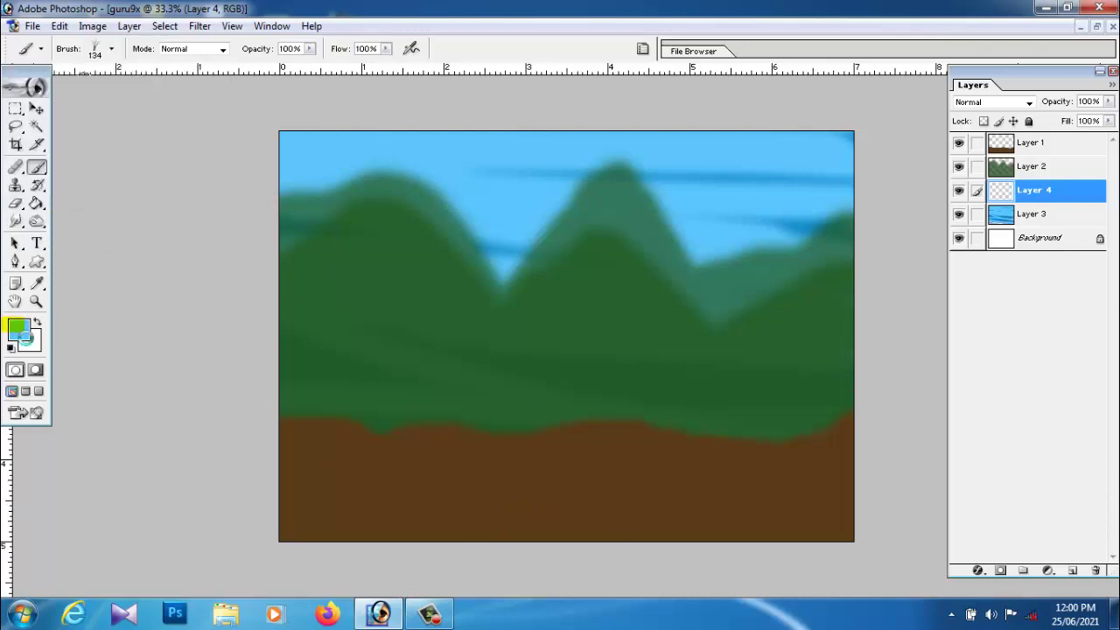
Step: Set the foreground to bright green and move Layer 4 to the top of the stack
left_click(19, 329)
left_click(930, 390)
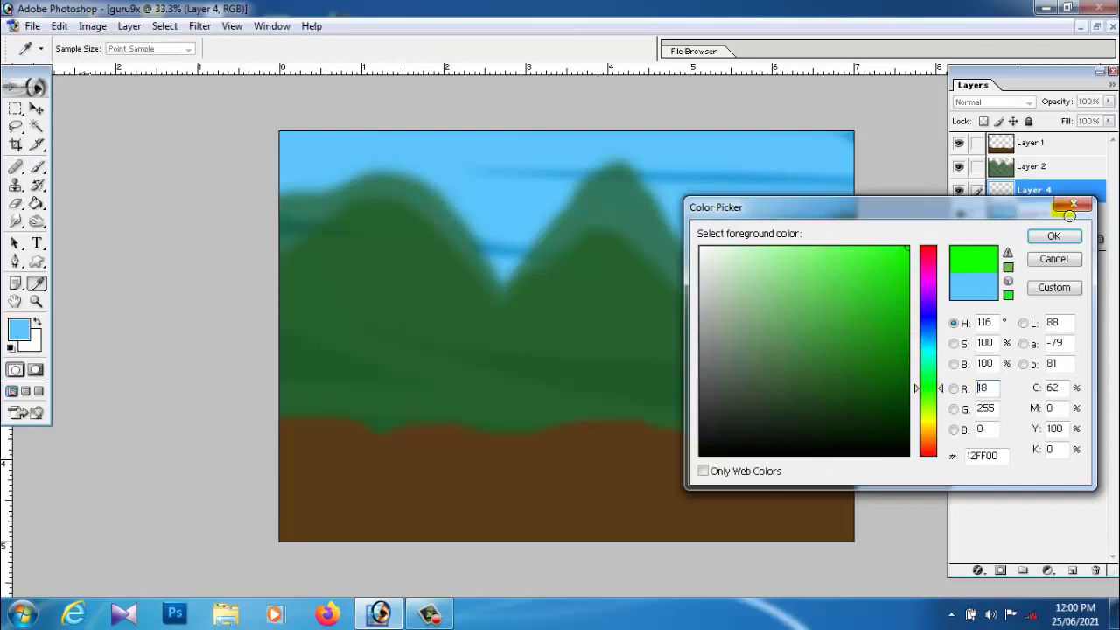
left_click(1050, 235)
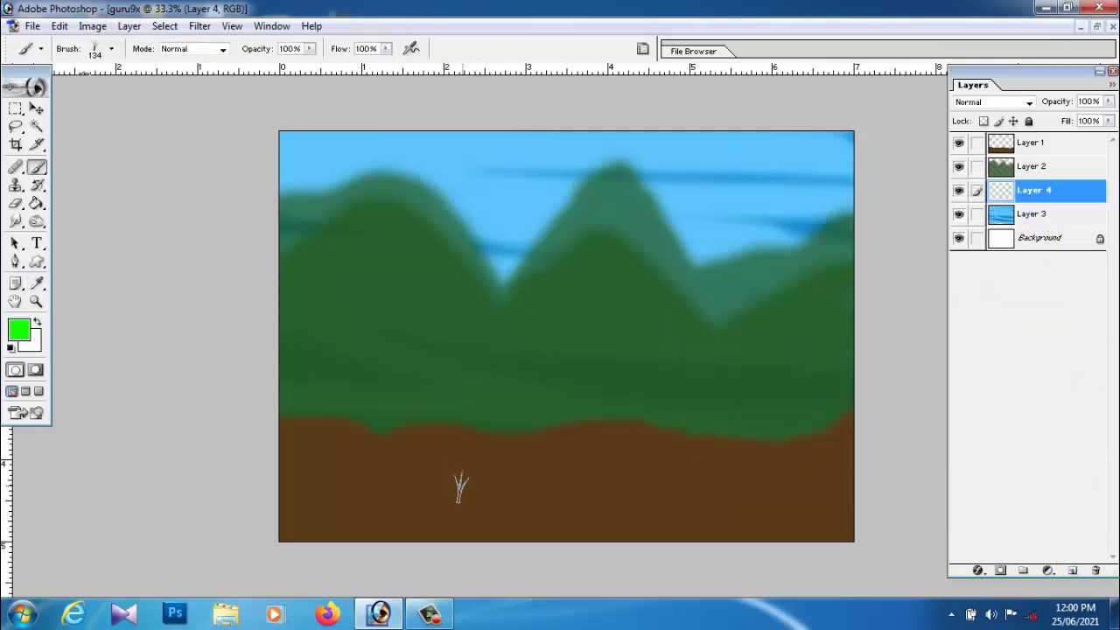
left_click(1052, 201)
left_click_drag(1038, 194, 1042, 140)
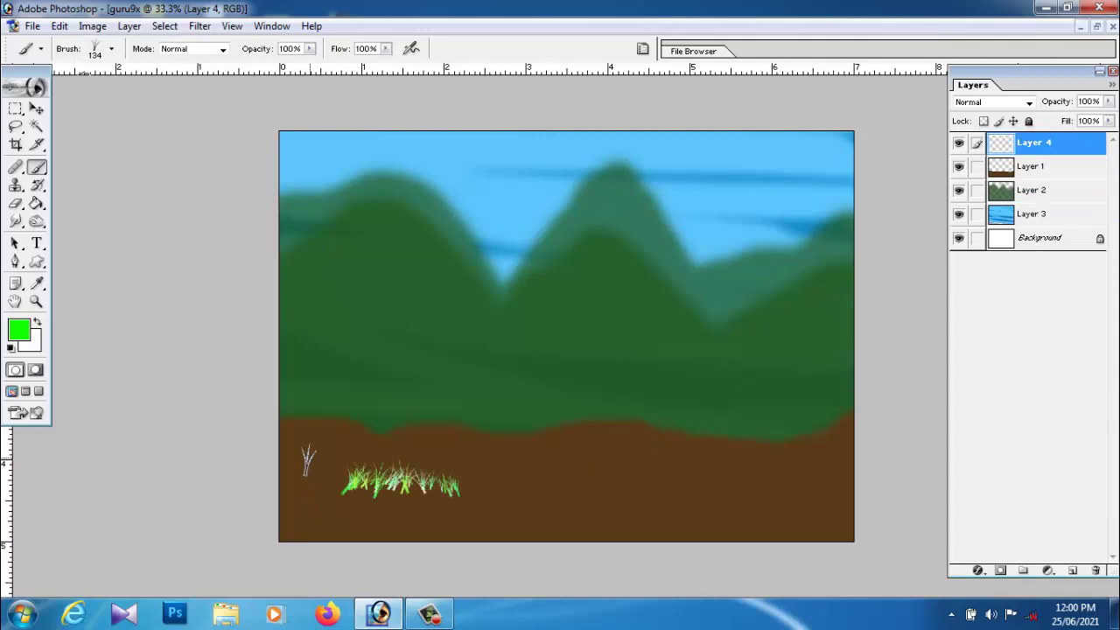
Step: Enlarge the grass brush to 251 px and paint green grass clumps across the brown ground
left_click(111, 48)
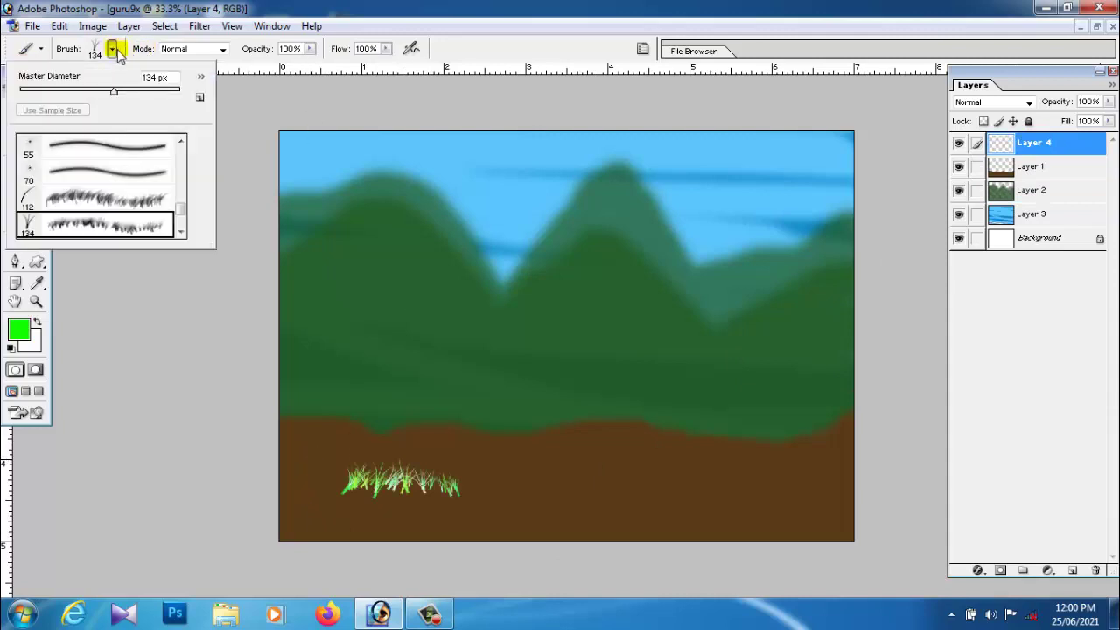
left_click_drag(131, 91, 145, 91)
left_click(456, 446)
mouse_move(376, 429)
left_mouse_down()
mouse_move(298, 429)
mouse_move(289, 464)
mouse_move(359, 503)
mouse_move(490, 525)
left_mouse_up()
mouse_move(866, 459)
left_mouse_down()
mouse_move(783, 472)
mouse_move(814, 525)
left_mouse_up()
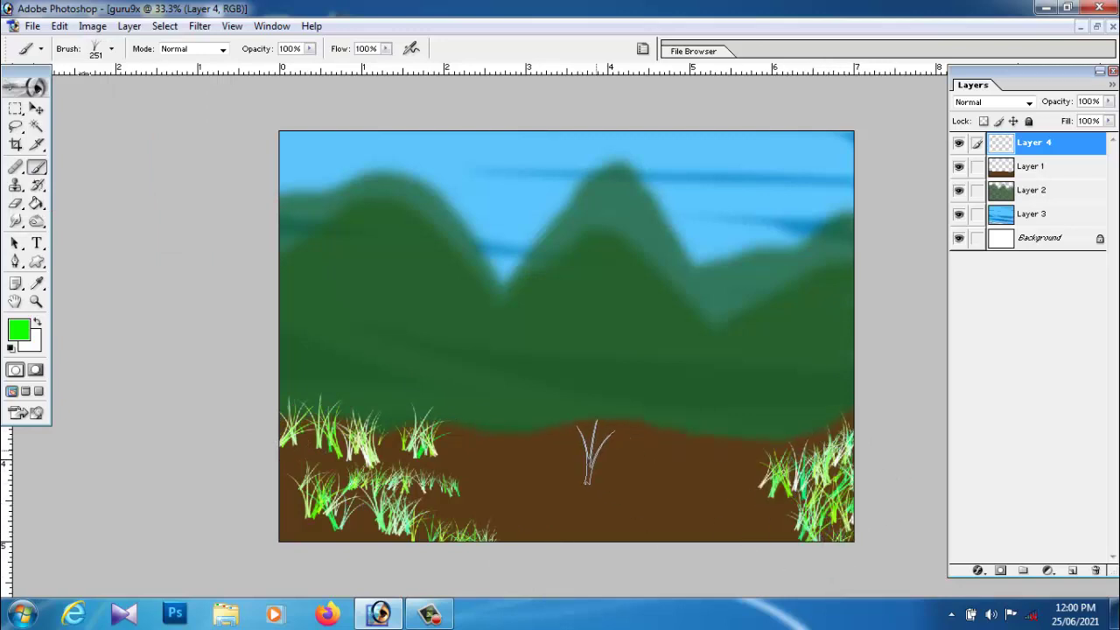
left_click_drag(612, 451, 499, 455)
left_click_drag(569, 455, 608, 451)
mouse_move(656, 518)
left_mouse_down()
mouse_move(717, 525)
mouse_move(288, 530)
mouse_move(293, 433)
left_mouse_up()
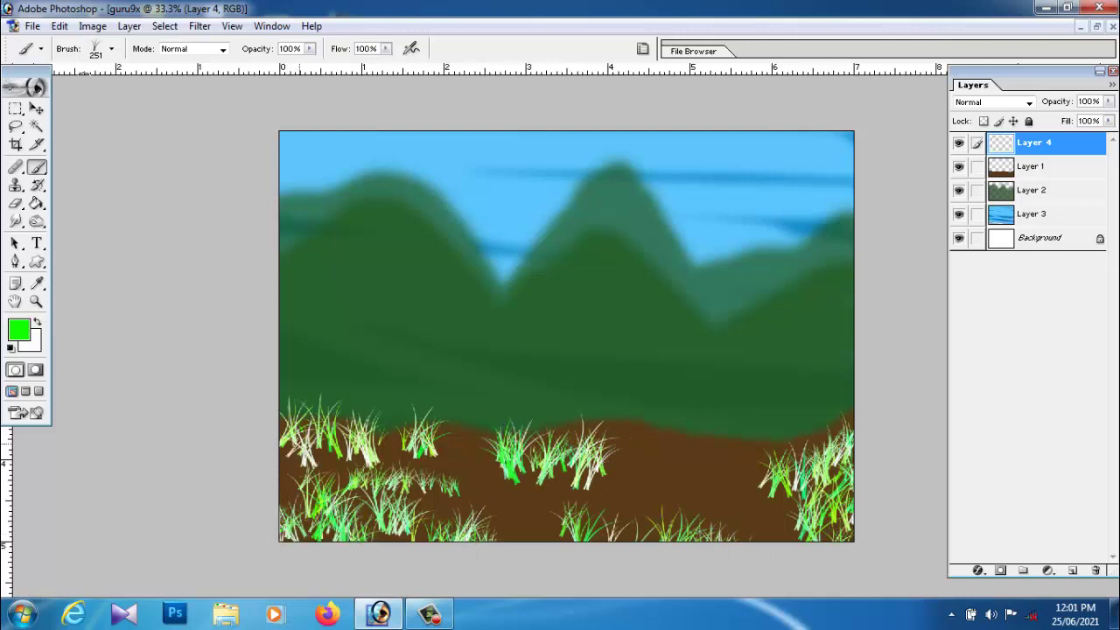
left_click_drag(692, 455, 761, 455)
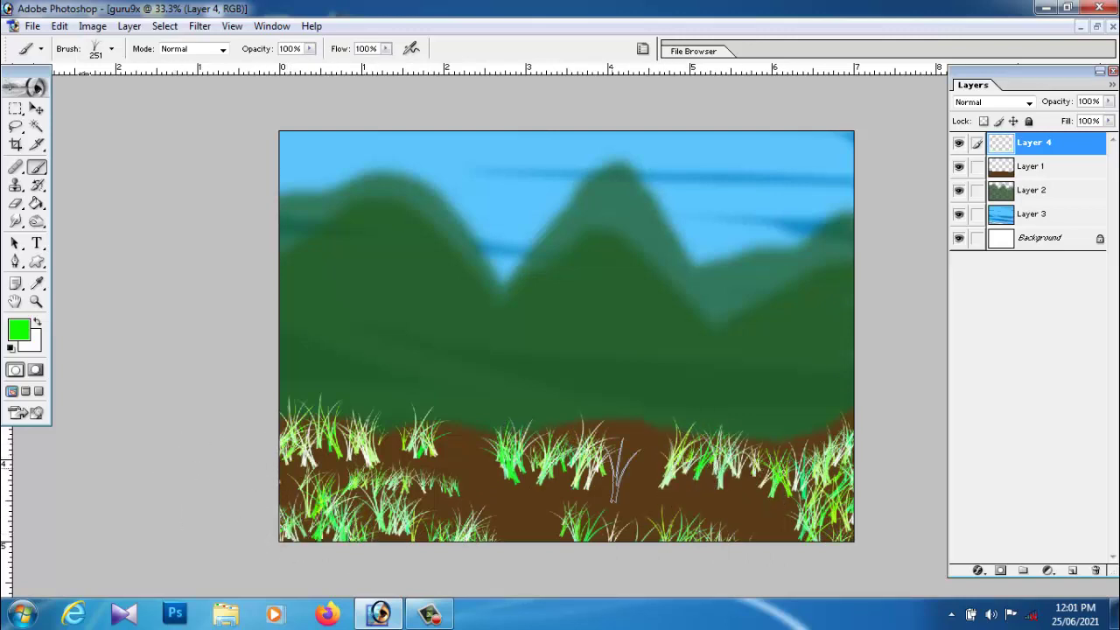
left_click(10, 349)
left_click(17, 329)
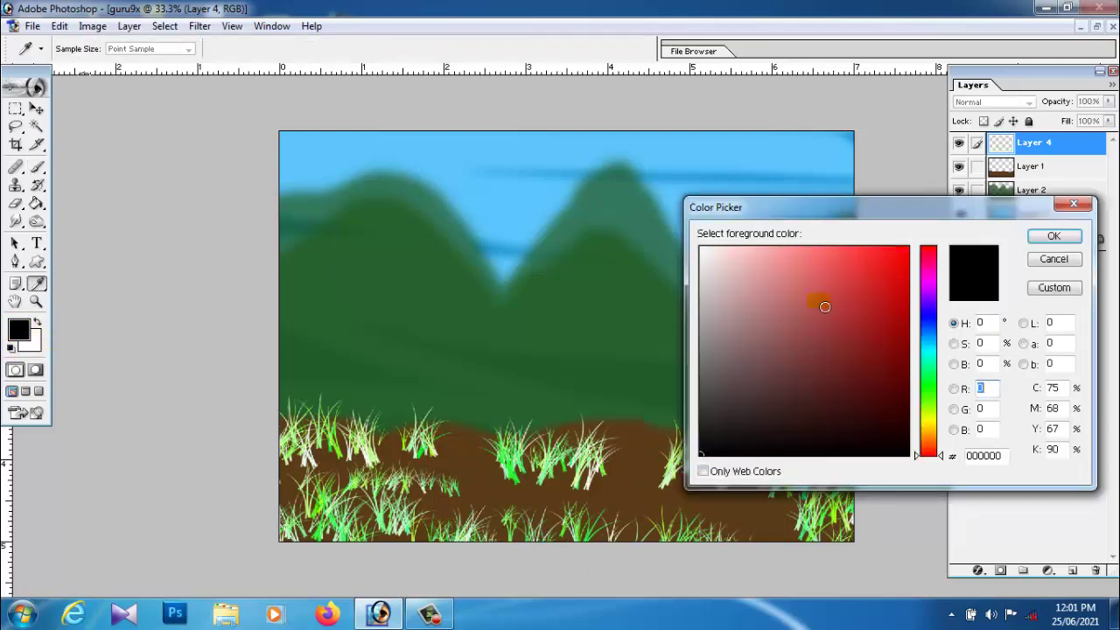
Step: Set the background colour to a saturated yellow
left_click(1037, 261)
left_click(31, 342)
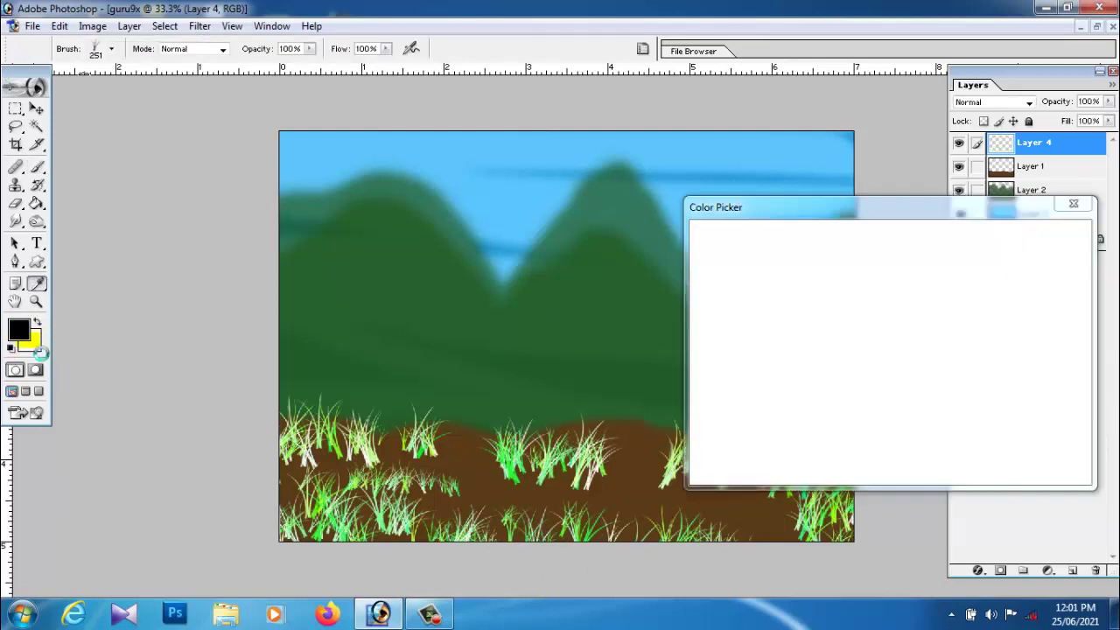
left_click(936, 424)
left_click(908, 246)
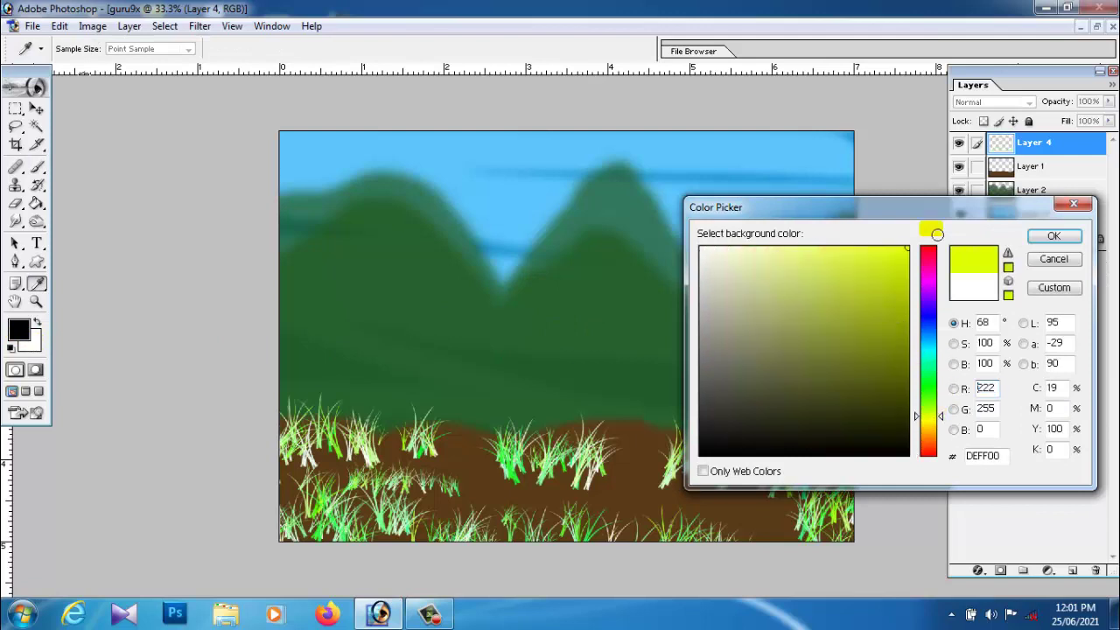
left_click(1054, 237)
Step: Set the foreground to bright green #24FF00 and brush dense green-and-yellow grass over the ground
left_click(19, 327)
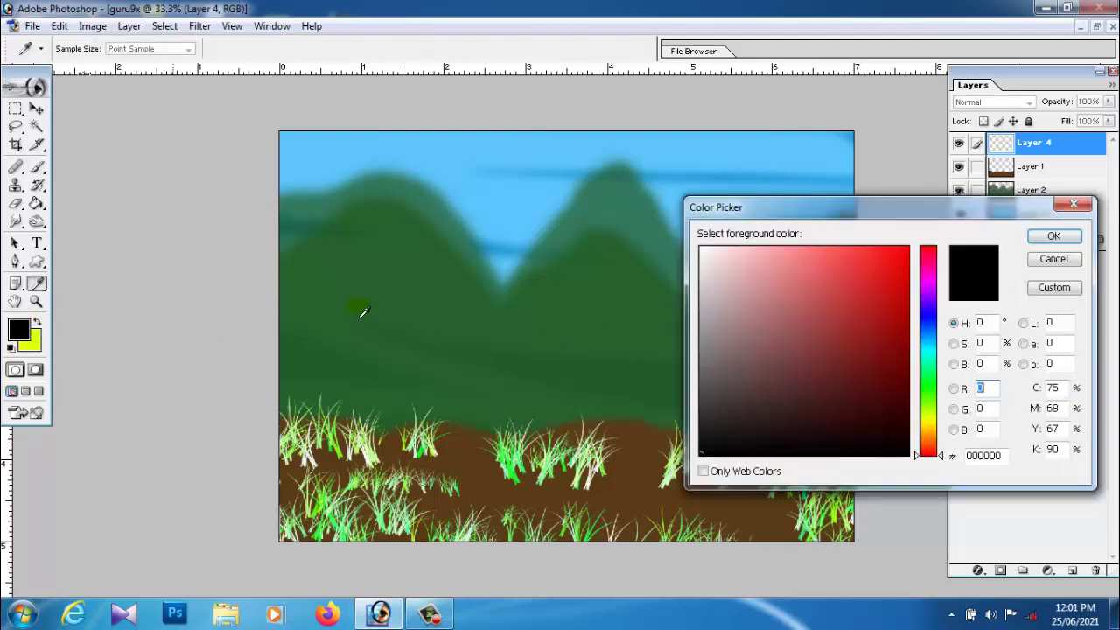
left_click(929, 398)
left_click(908, 247)
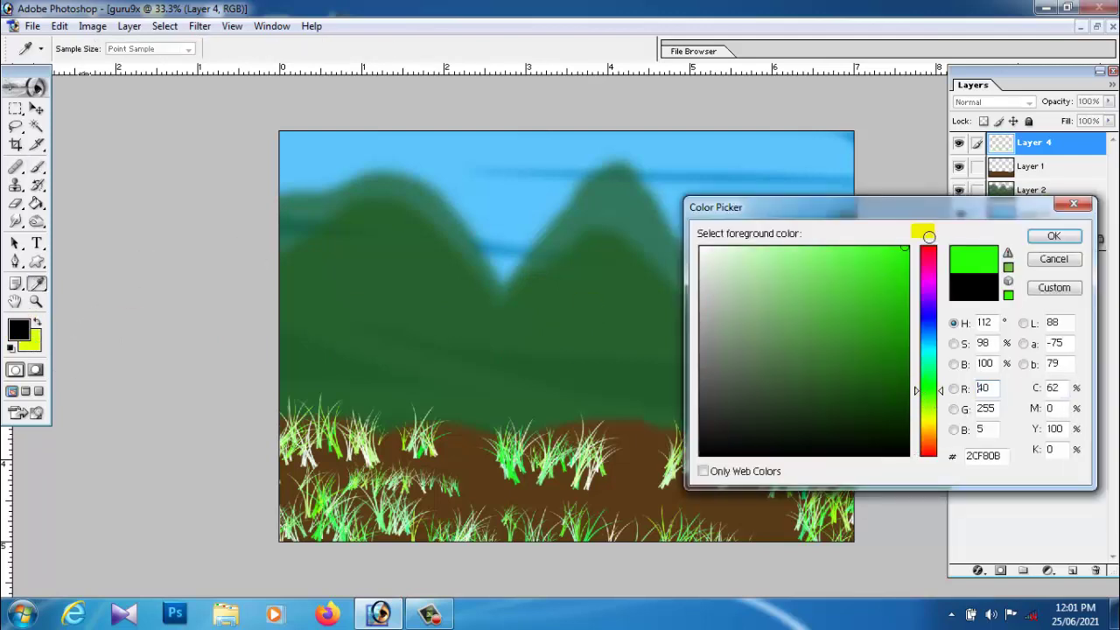
left_click(1054, 237)
mouse_move(665, 429)
left_mouse_down()
mouse_move(639, 516)
mouse_move(450, 490)
mouse_move(381, 464)
mouse_move(267, 500)
left_mouse_up()
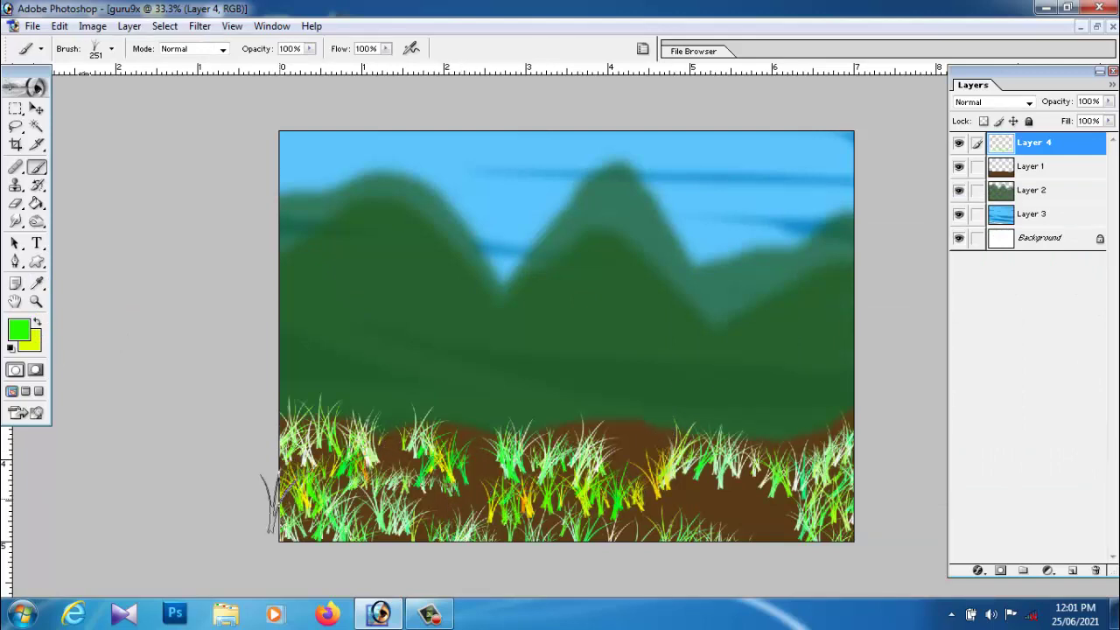
mouse_move(744, 499)
left_mouse_down()
mouse_move(805, 516)
mouse_move(674, 490)
mouse_move(604, 450)
left_mouse_up()
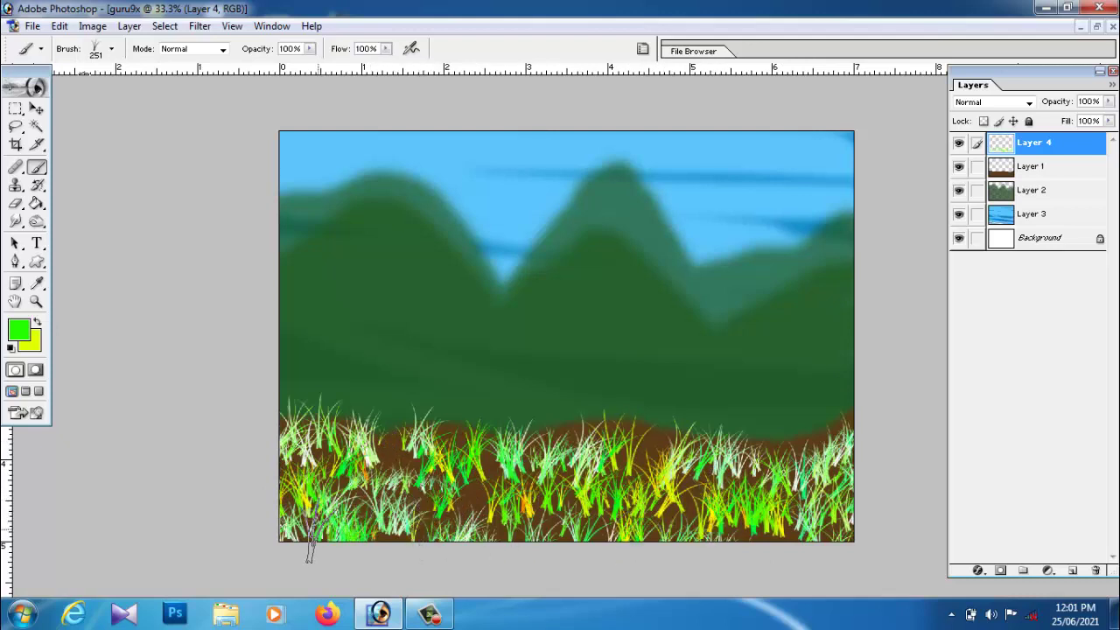
left_click(35, 108)
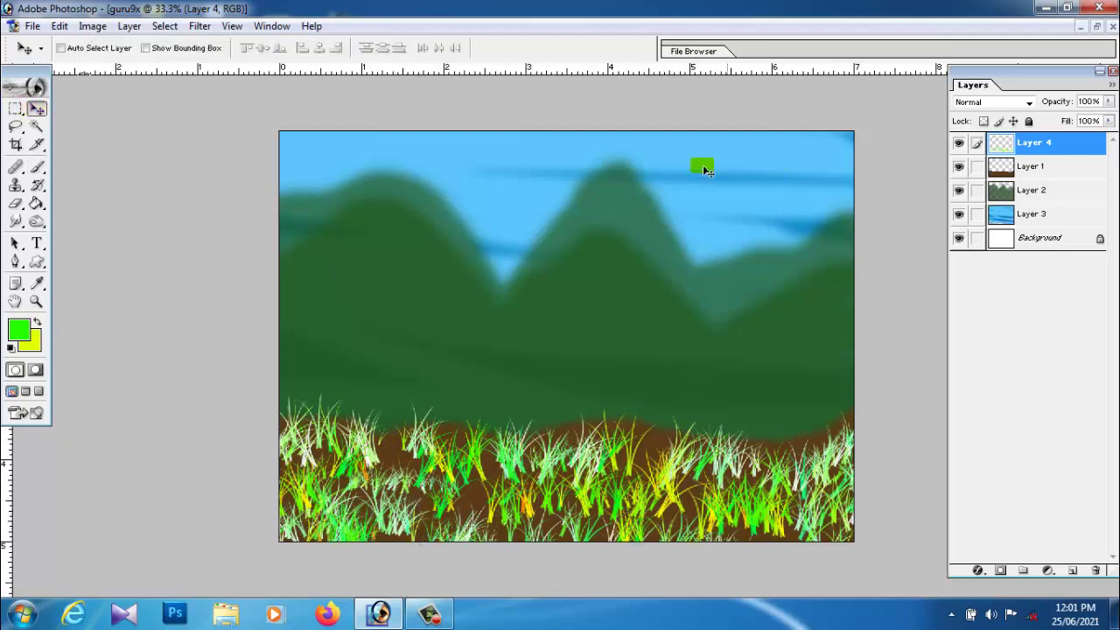
mouse_move(705, 166)
left_mouse_down()
mouse_move(733, 164)
mouse_move(796, 198)
left_mouse_up()
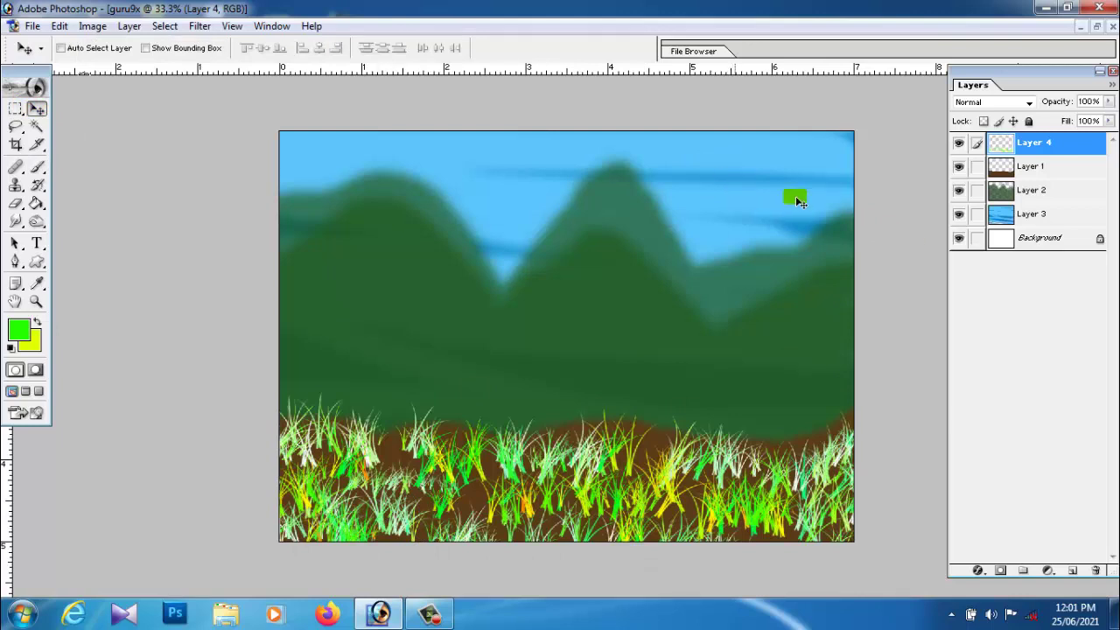
Step: Add a new top Layer 5 and choose a hard round brush at 151 px
left_click(1080, 572)
left_click(38, 172)
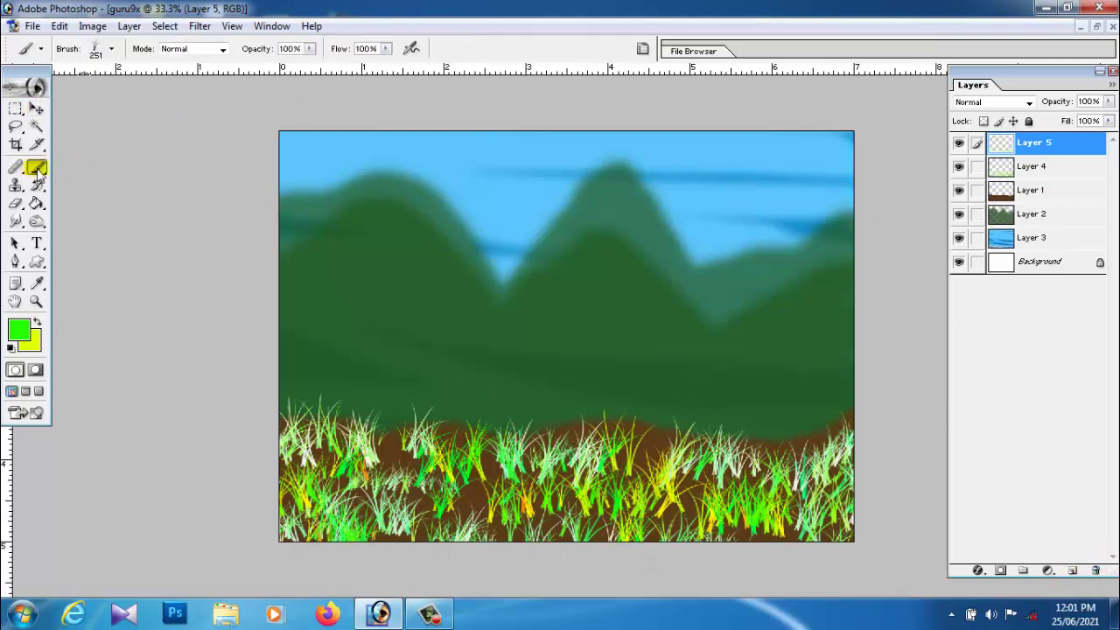
left_click(111, 48)
mouse_move(180, 199)
left_mouse_down()
mouse_move(179, 167)
mouse_move(179, 186)
left_mouse_up()
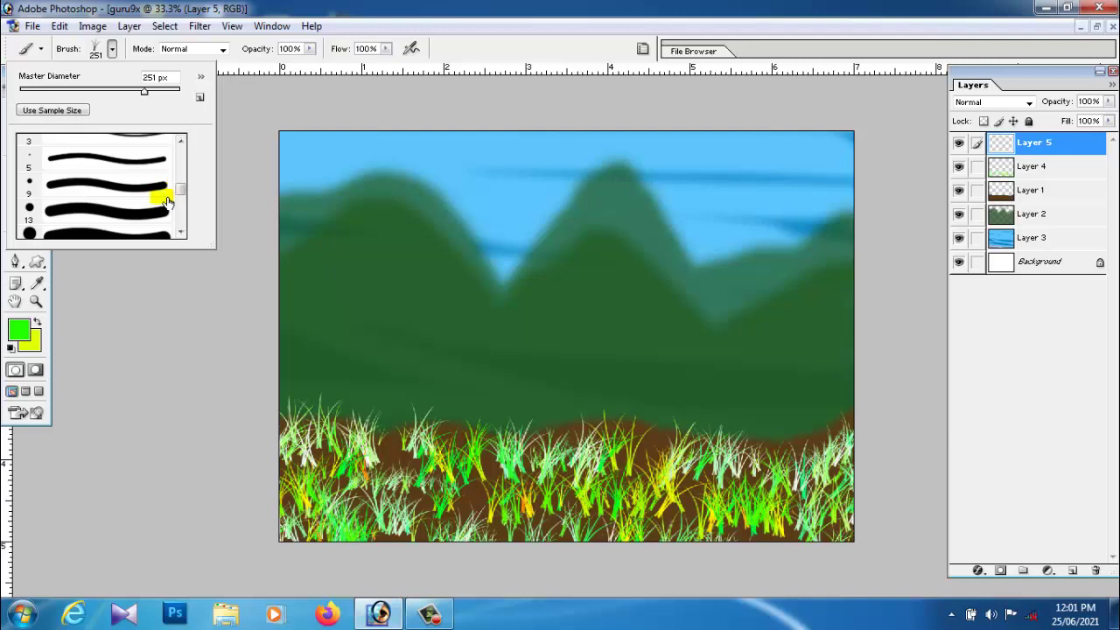
left_click(100, 215)
left_click(121, 91)
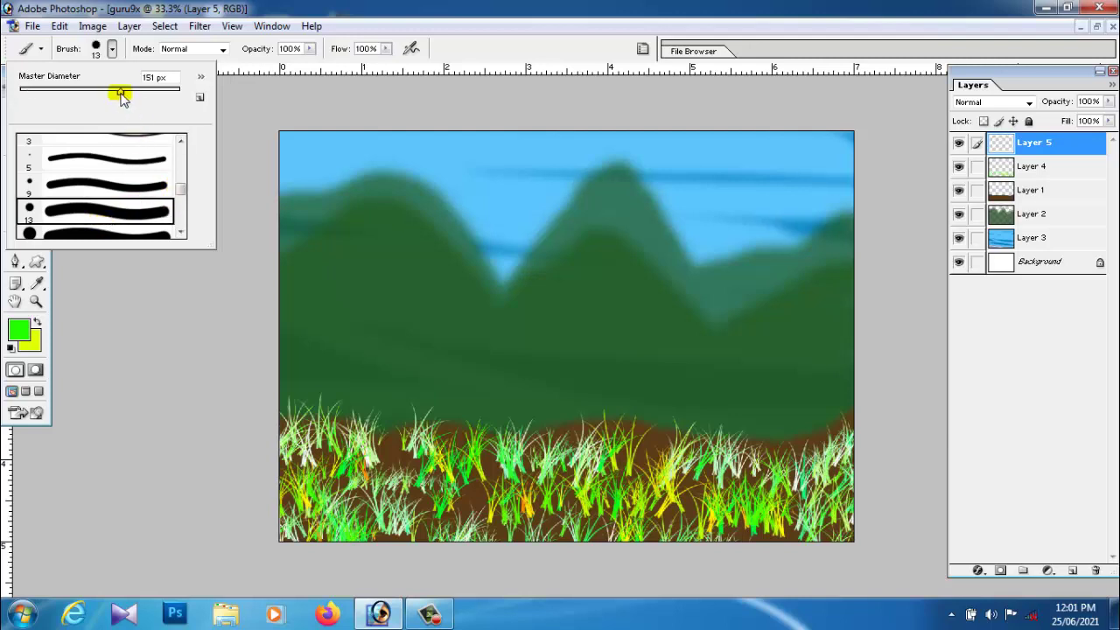
Step: Switch the foreground to white and paint a round white sun in the upper-right sky
left_click(740, 191)
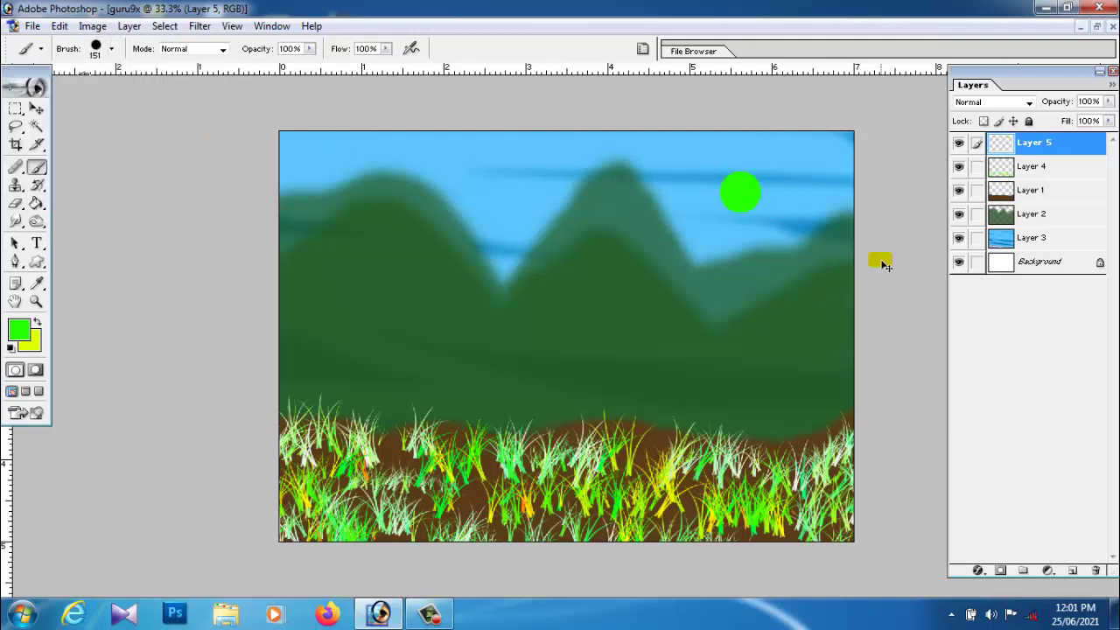
key("ctrl+z")
left_click(13, 350)
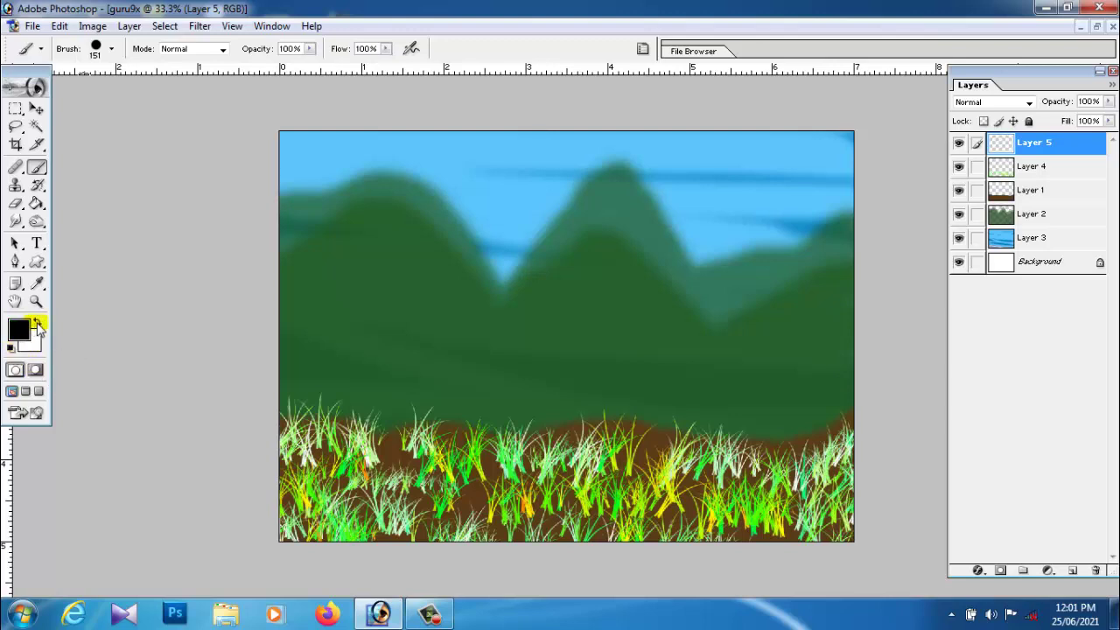
left_click(36, 324)
left_click(750, 188)
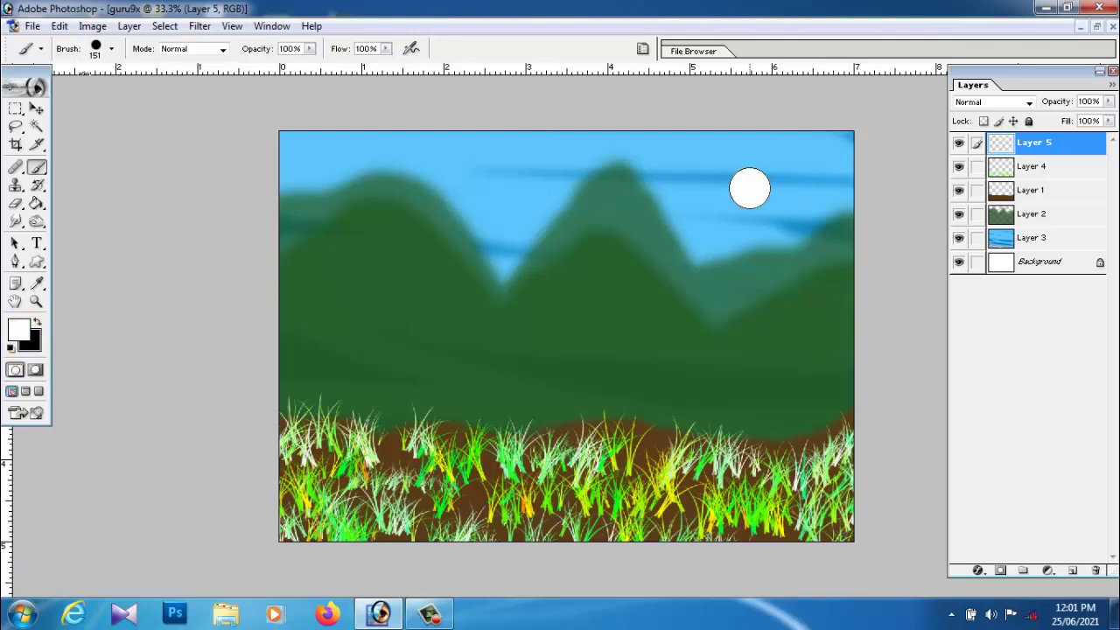
Step: Repaint the white sun dab and switch to a soft round brush at 496 px
key("ctrl+z")
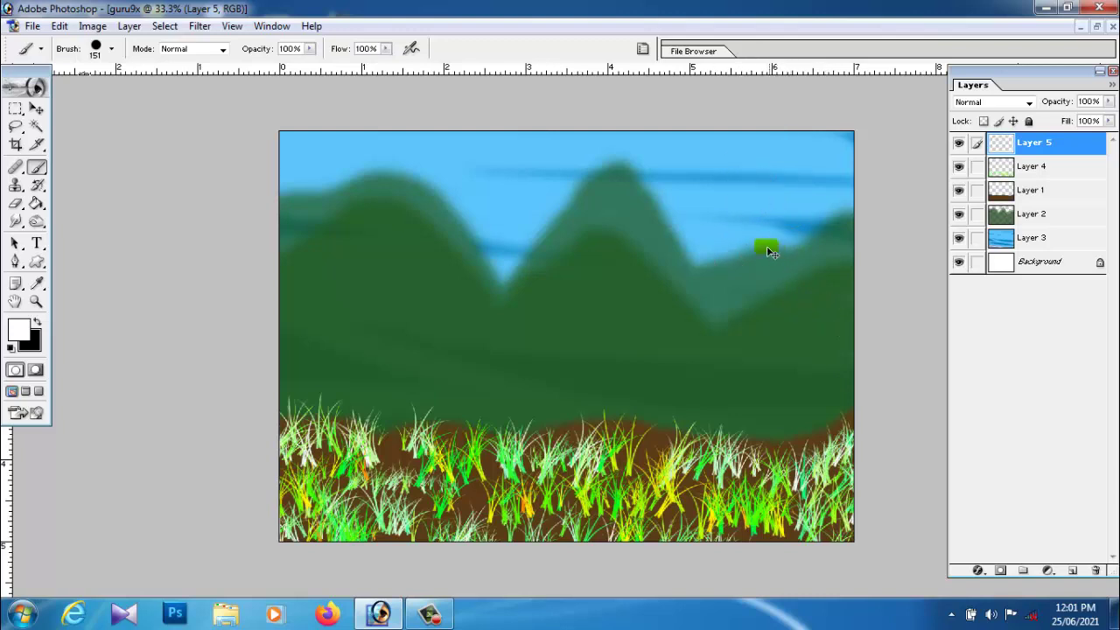
left_click(726, 223)
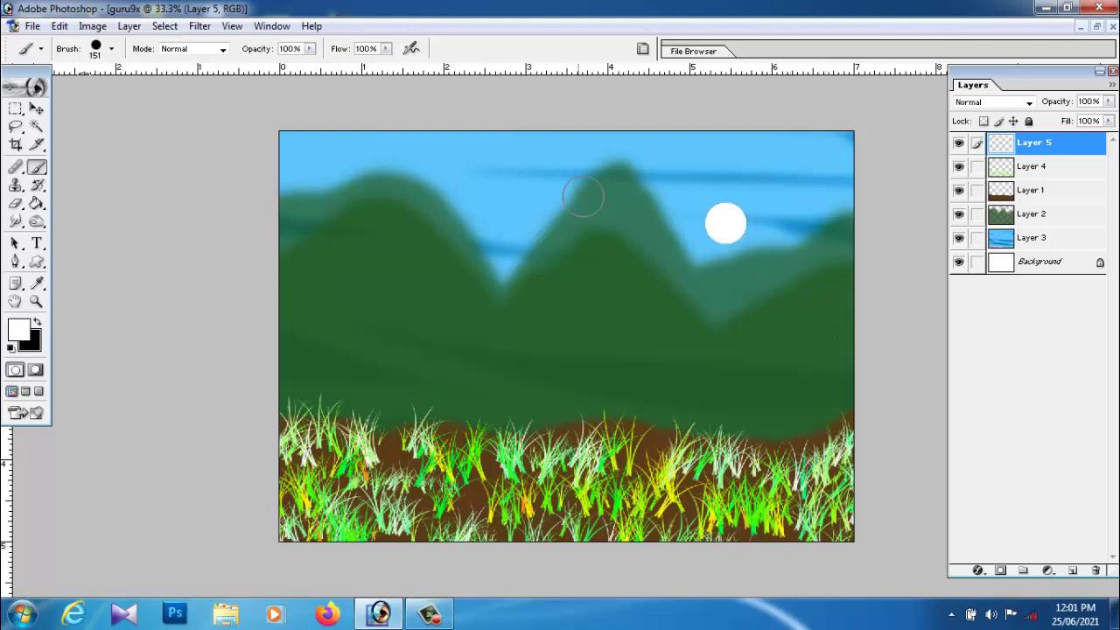
left_click(111, 48)
left_click(179, 196)
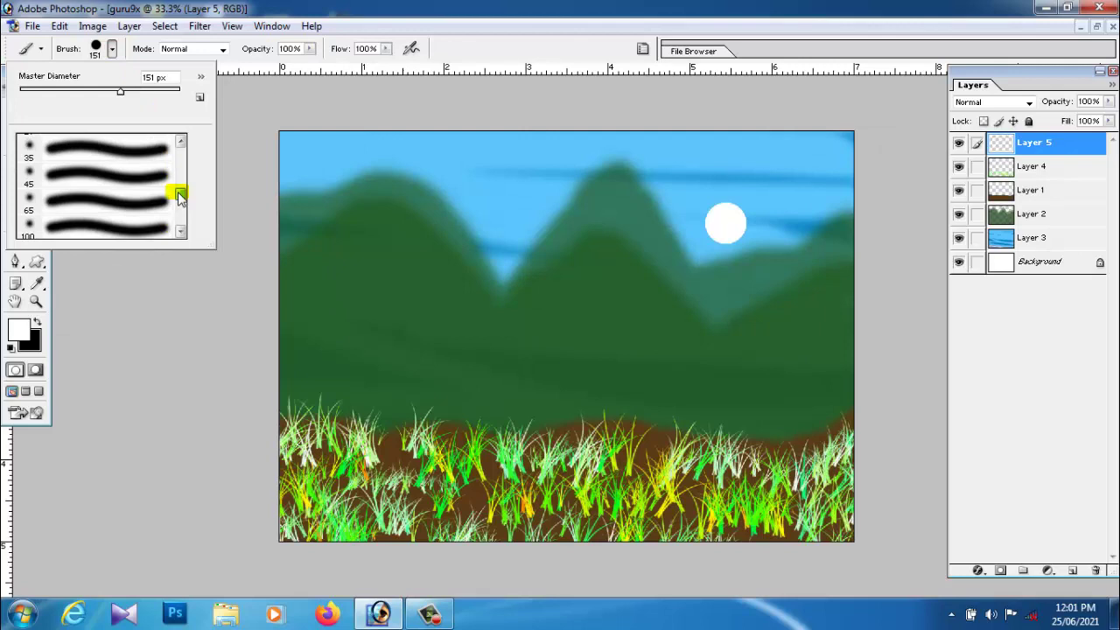
left_click(125, 195)
left_click_drag(70, 91, 163, 91)
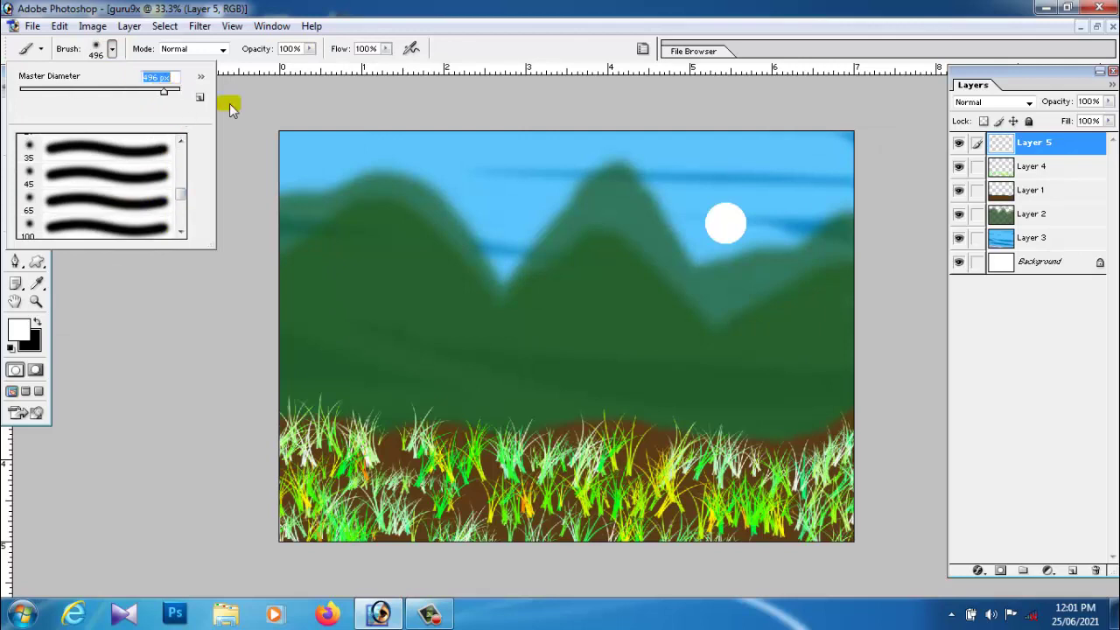
Step: Add a soft glow around the sun and move it up and to the right
left_click(726, 222)
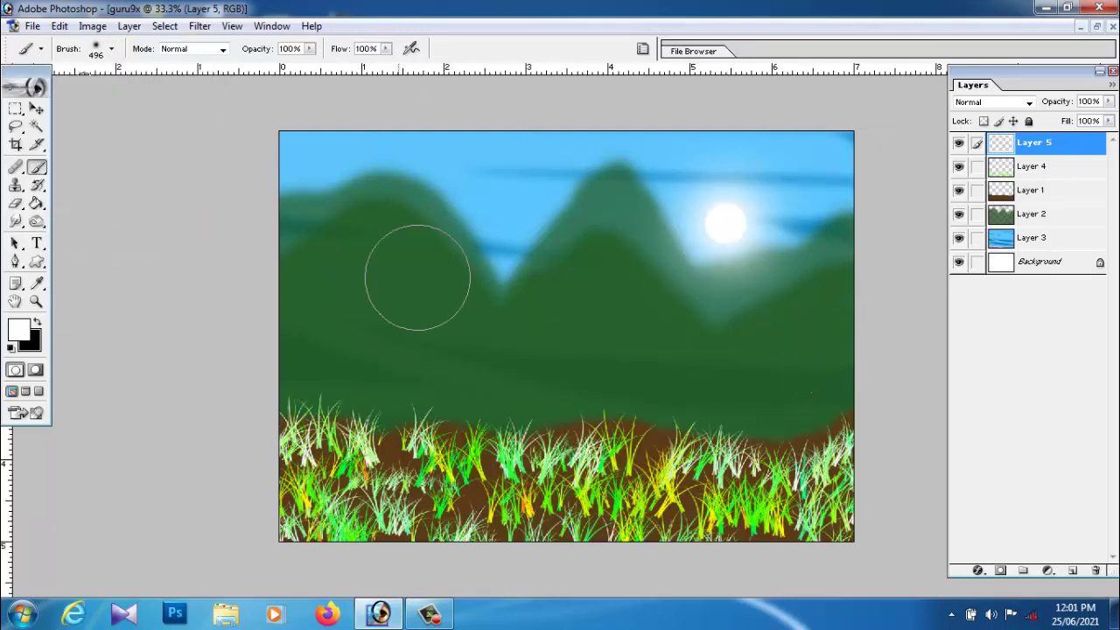
left_click(36, 109)
left_click_drag(723, 235, 764, 204)
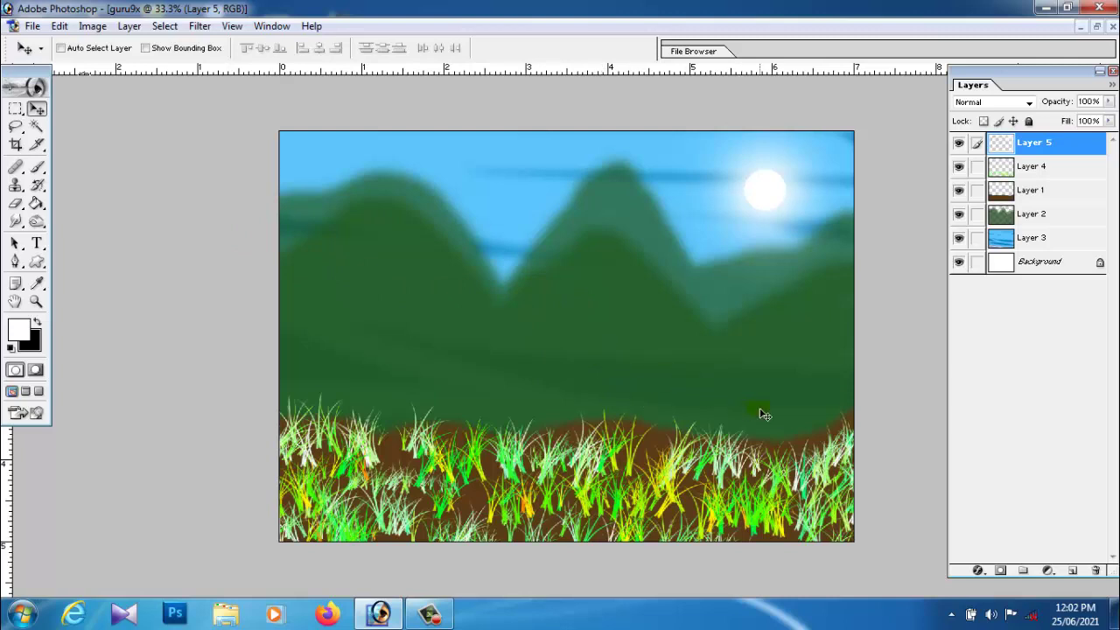
left_click(33, 27)
left_click(578, 249)
left_click(1049, 246)
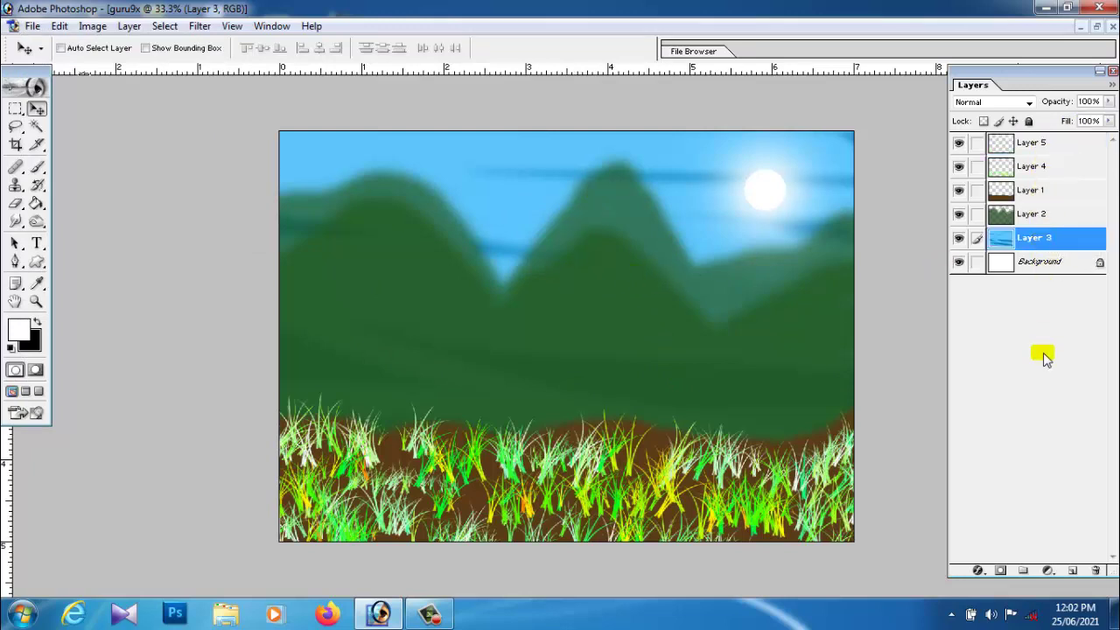
left_click(1095, 571)
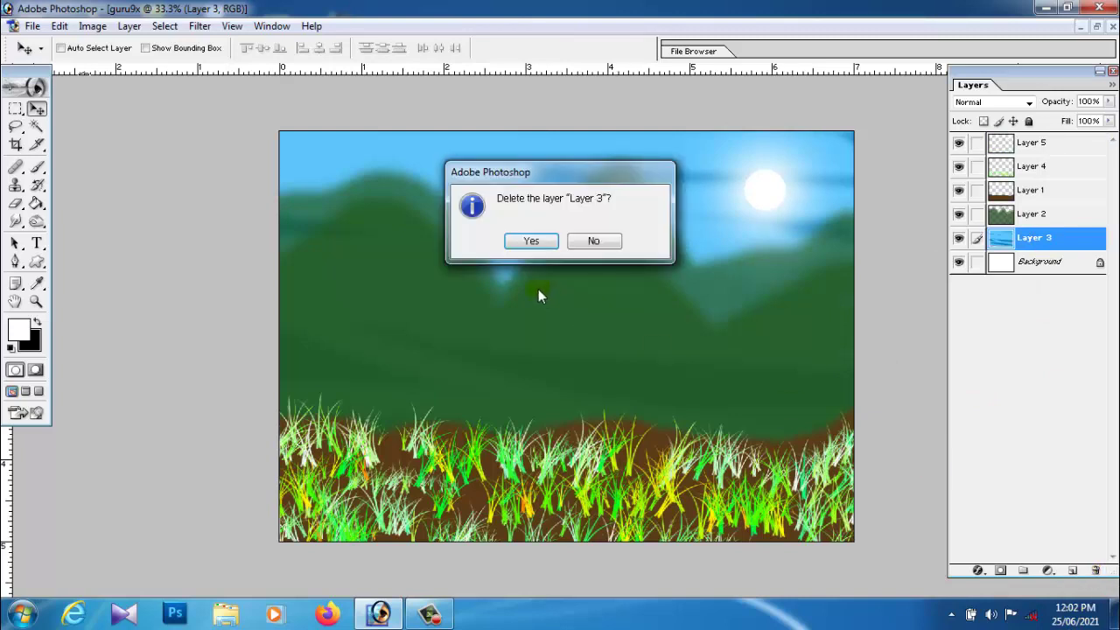
left_click(542, 241)
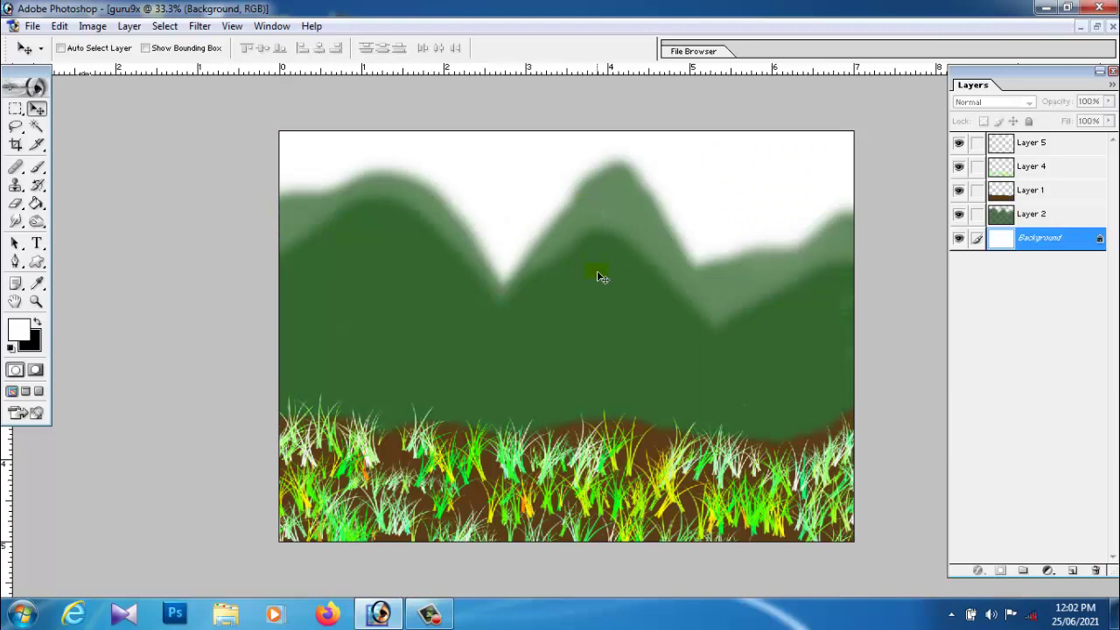
key("ctrl+z")
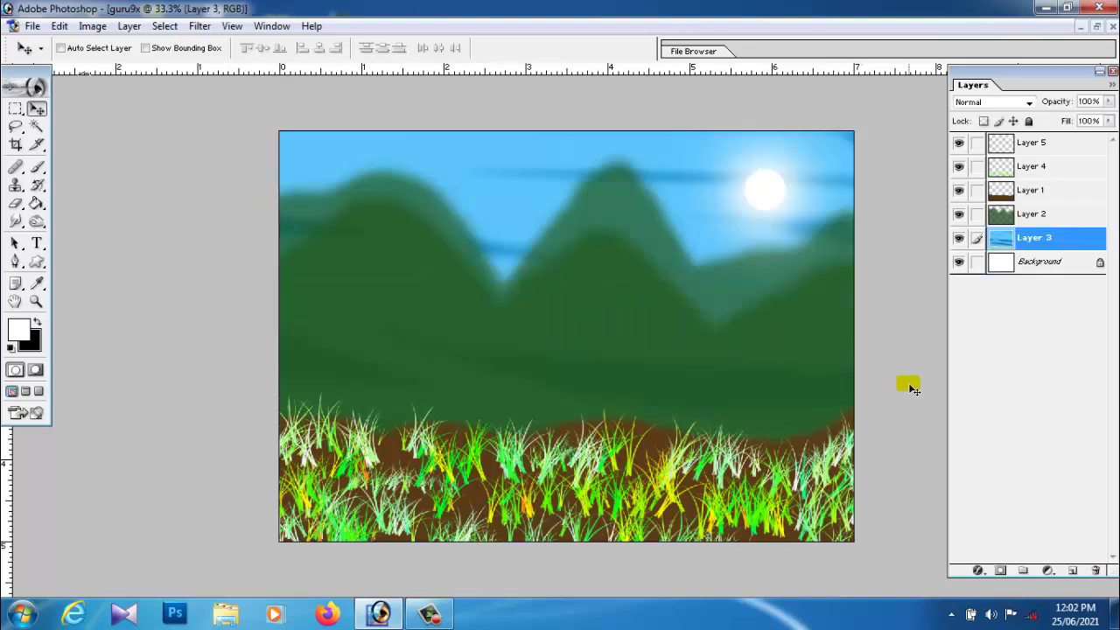
left_click(1040, 167)
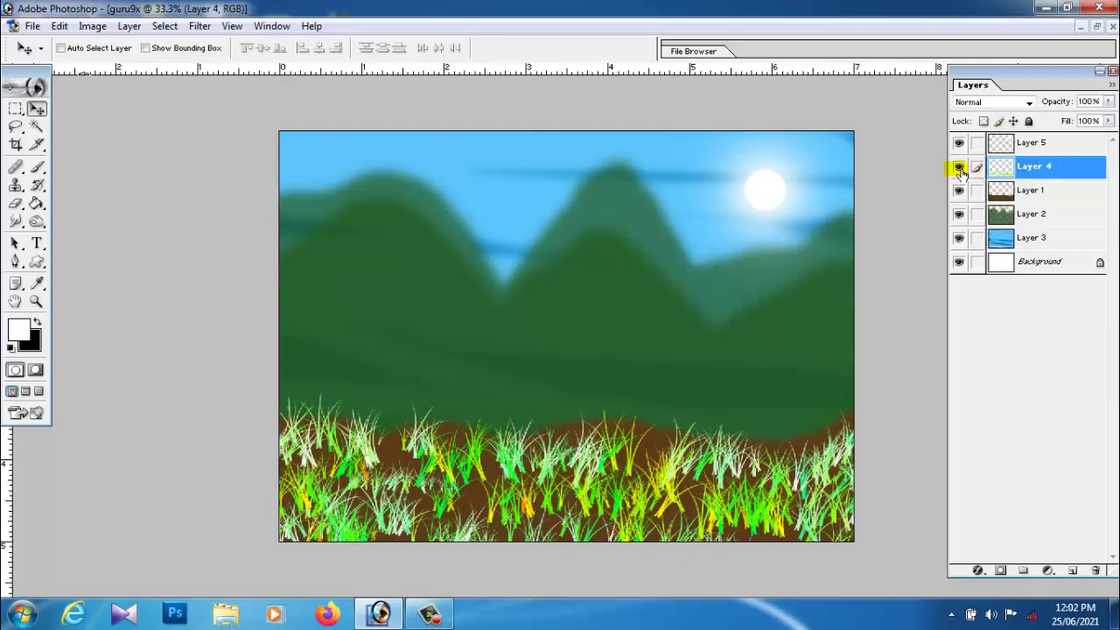
left_click(959, 167)
left_click(959, 167)
left_click(959, 167)
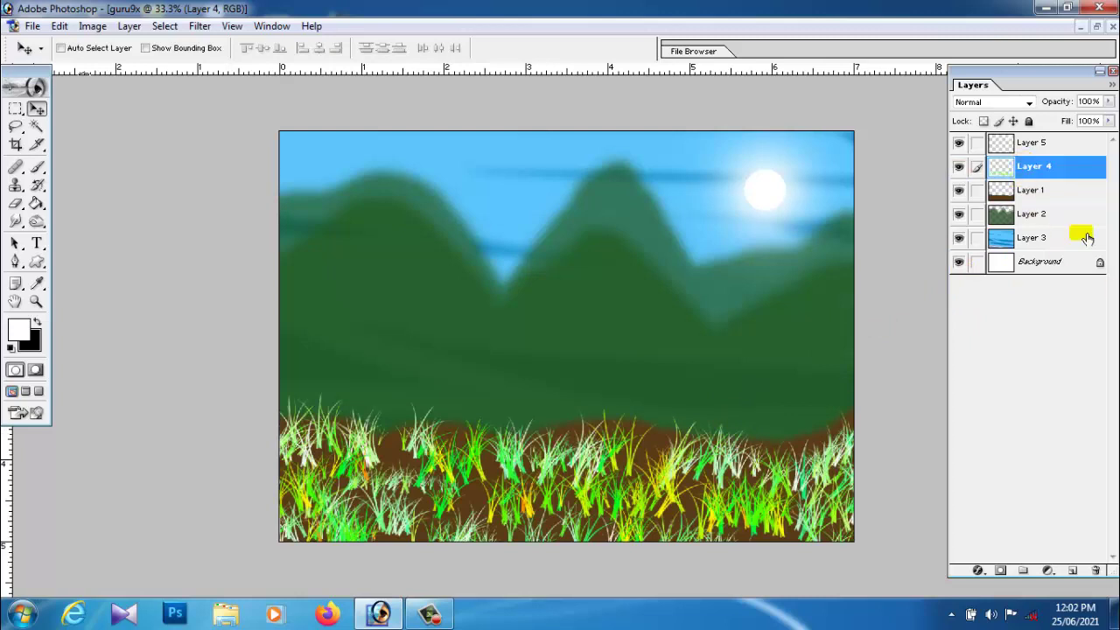
left_click_drag(625, 262, 610, 295)
left_click_drag(654, 332, 500, 302)
left_click_drag(654, 246, 611, 306)
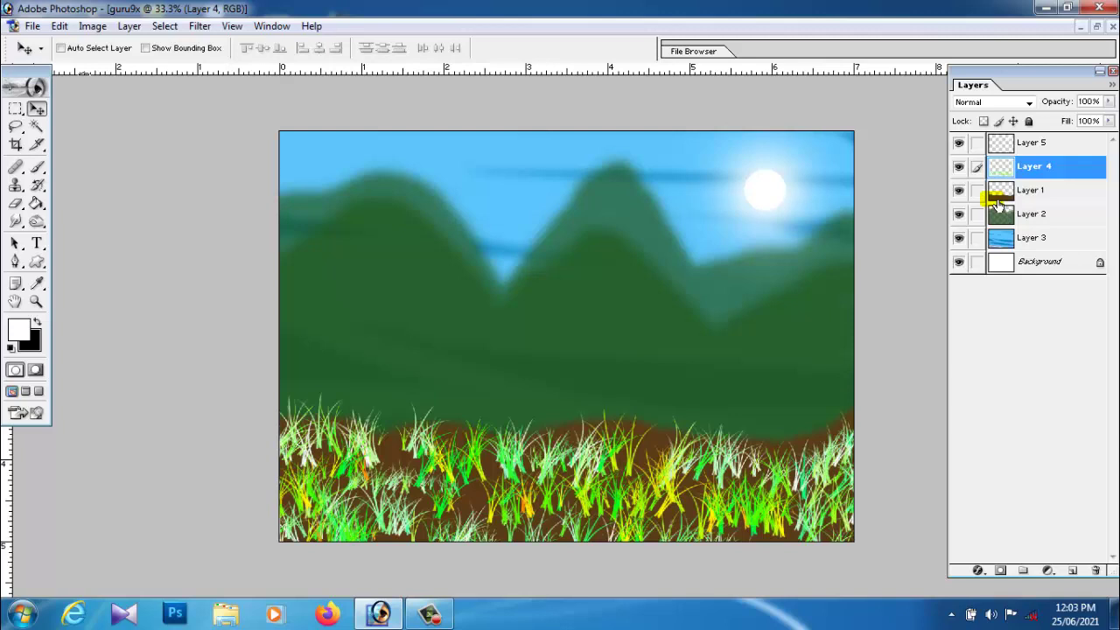
Step: Save the painting to the Desktop as JPEG 'guru9x copy.jpg' and close Photoshop
left_click(31, 25)
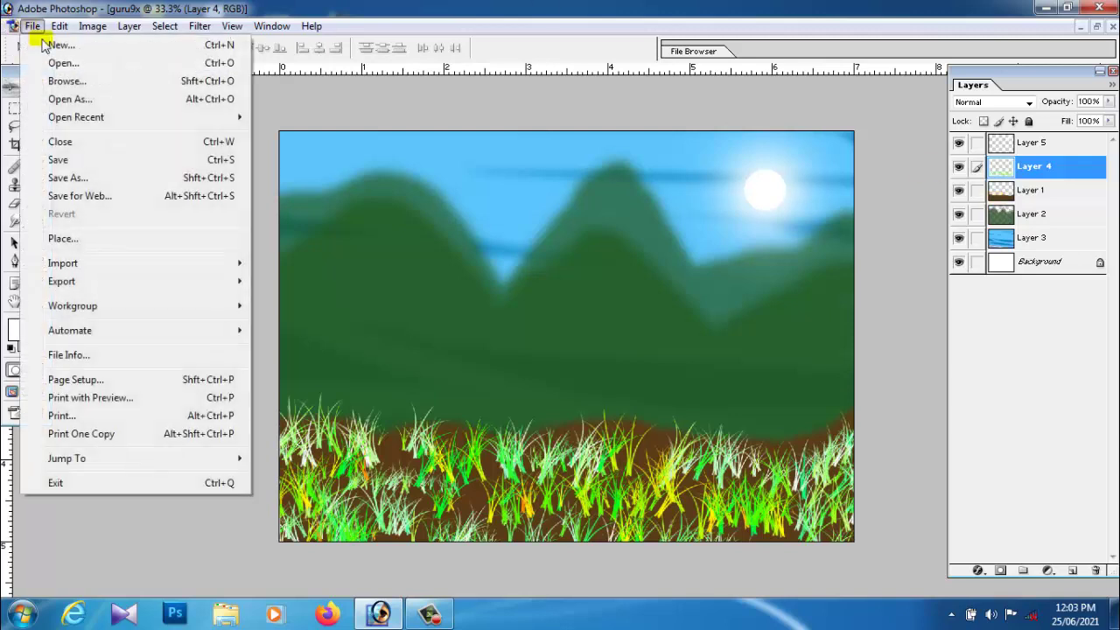
left_click(87, 177)
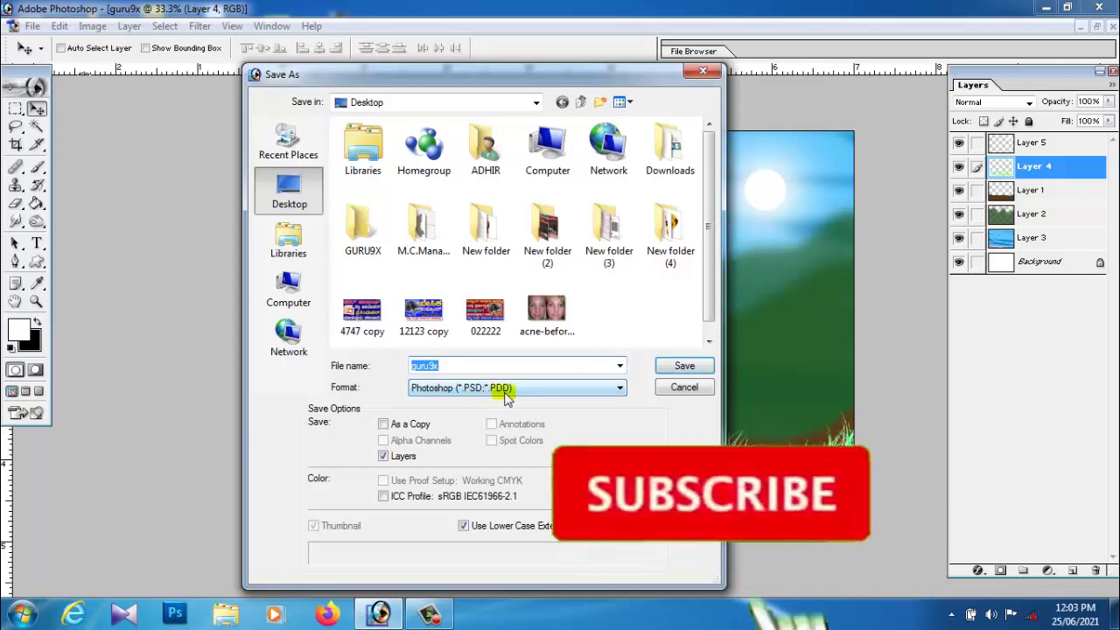
left_click(506, 392)
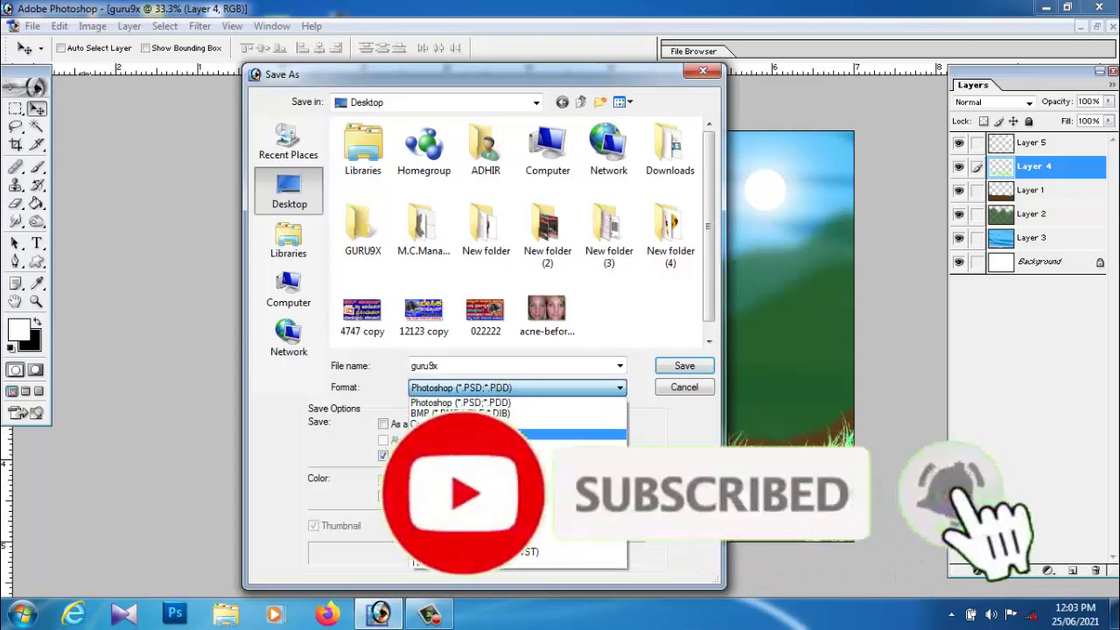
left_click(525, 434)
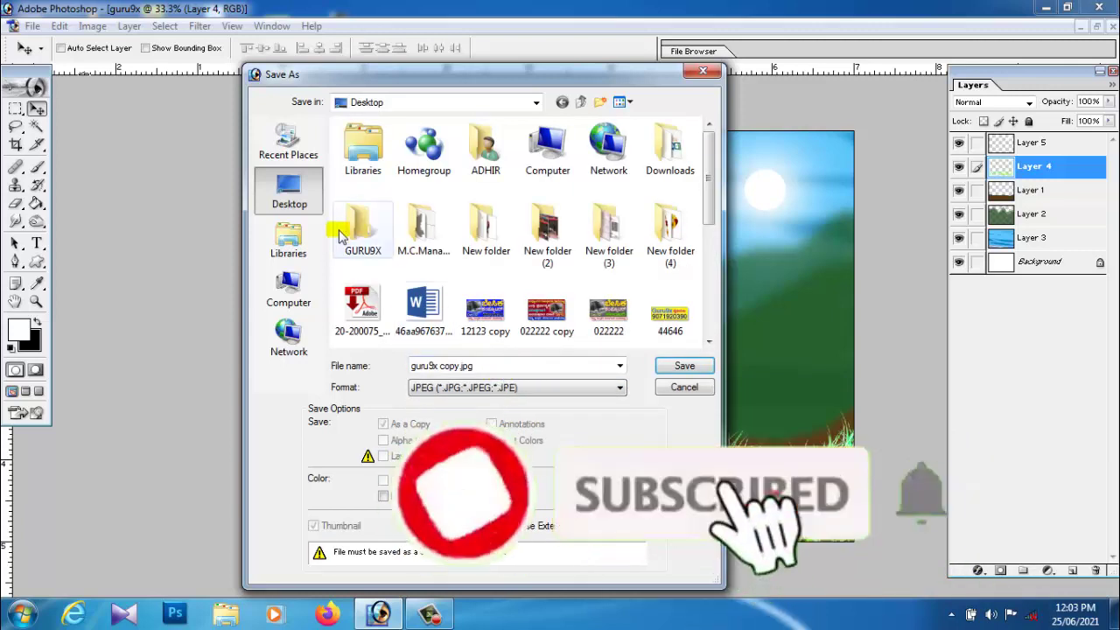
left_click(683, 368)
left_click(678, 194)
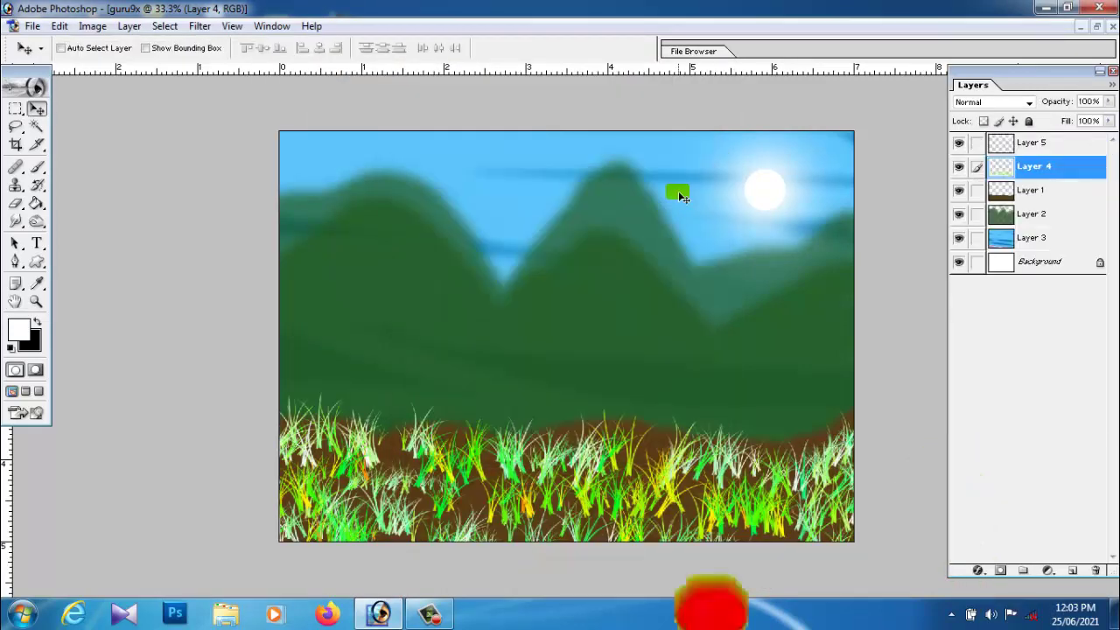
left_click(1099, 7)
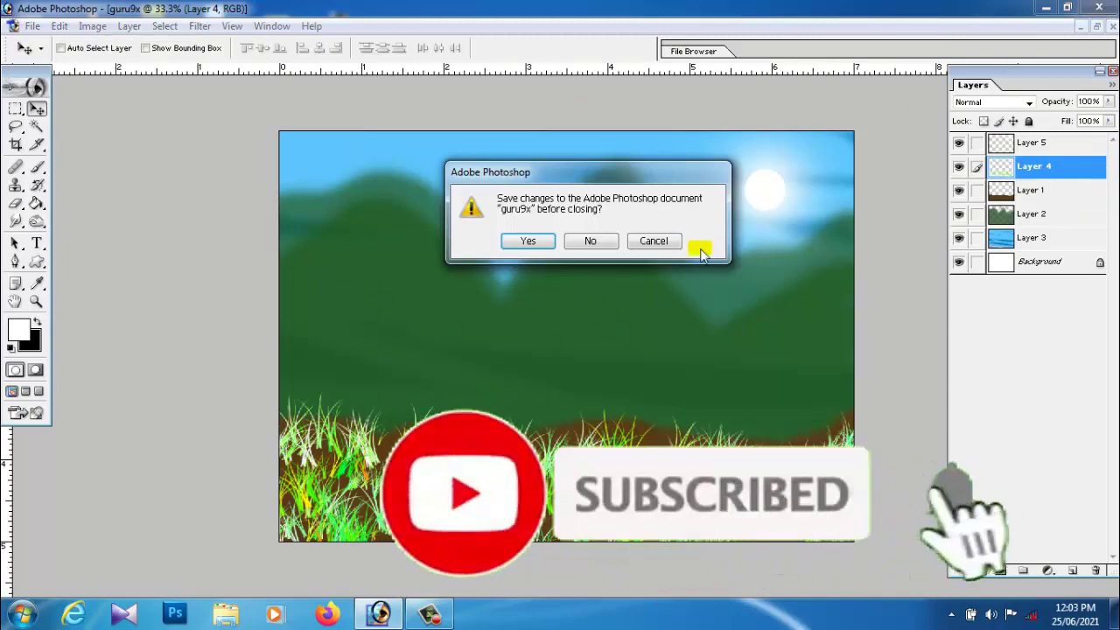
Step: Discard changes to guru9x and open 'guru9x copy' JPEG in ACDSee Quick View
left_click(592, 241)
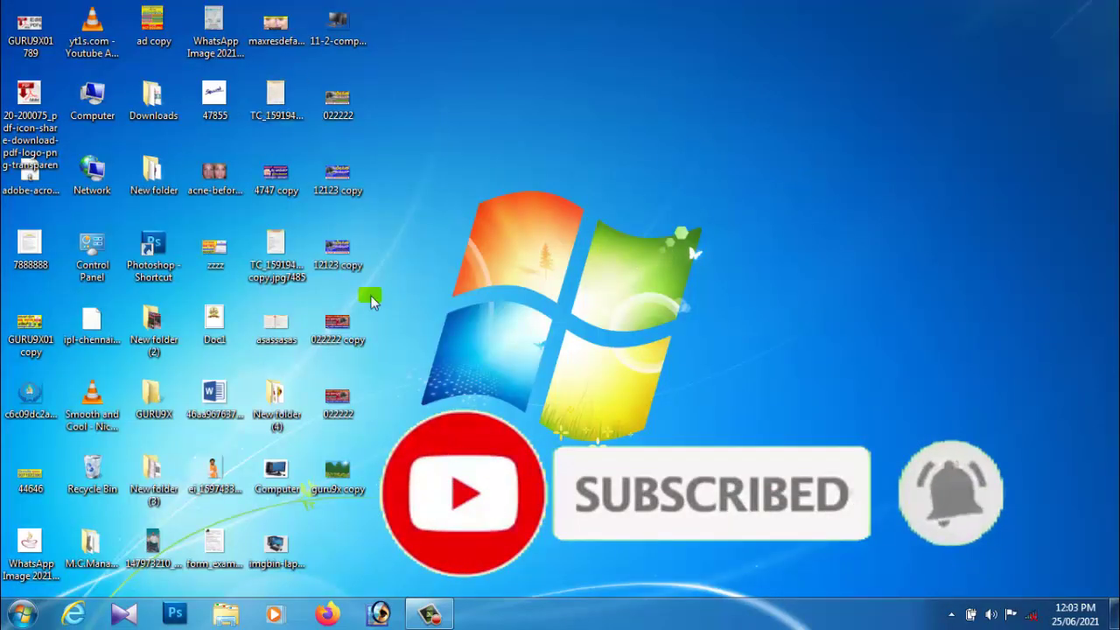
double_click(332, 481)
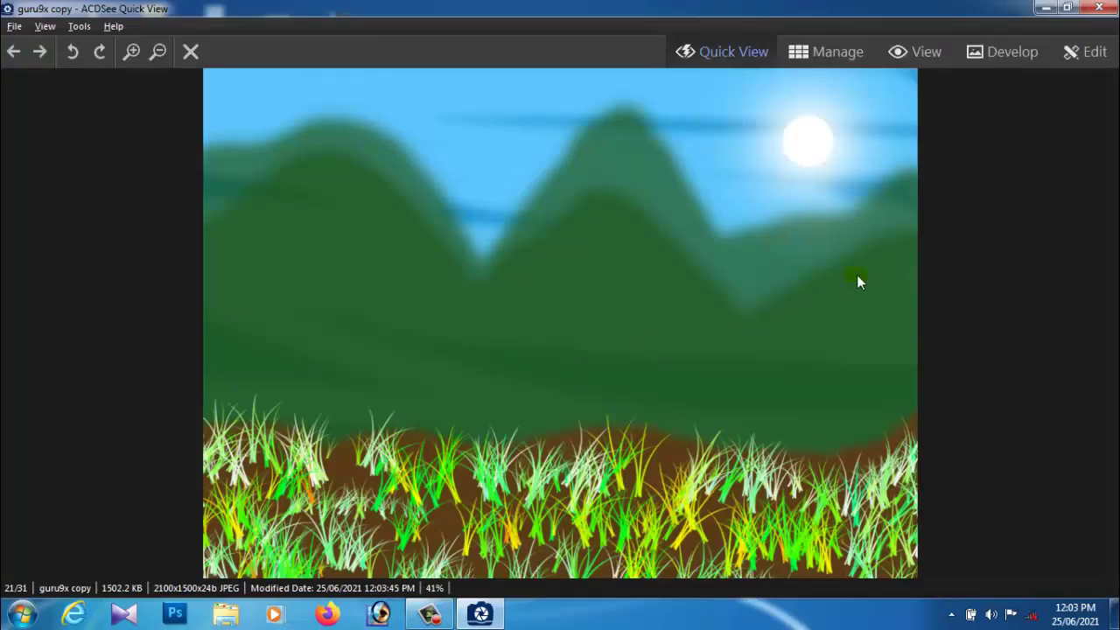